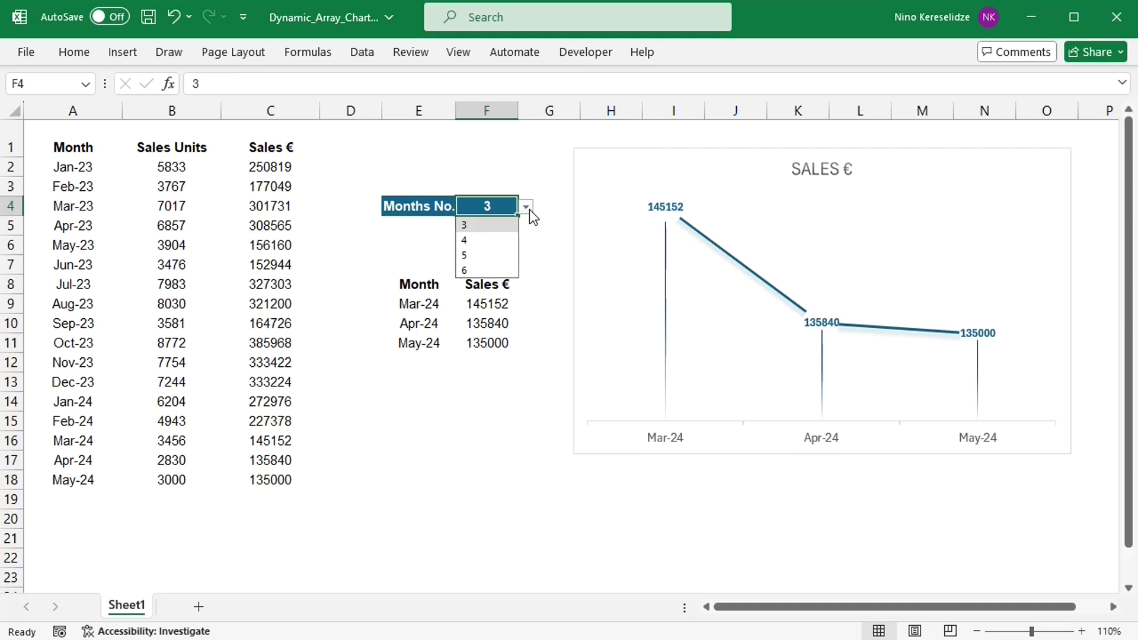
# Choose 6 in the F4 Months No. dropdown and inspect the month-table formula in E9.
pyautogui.click(499, 271)
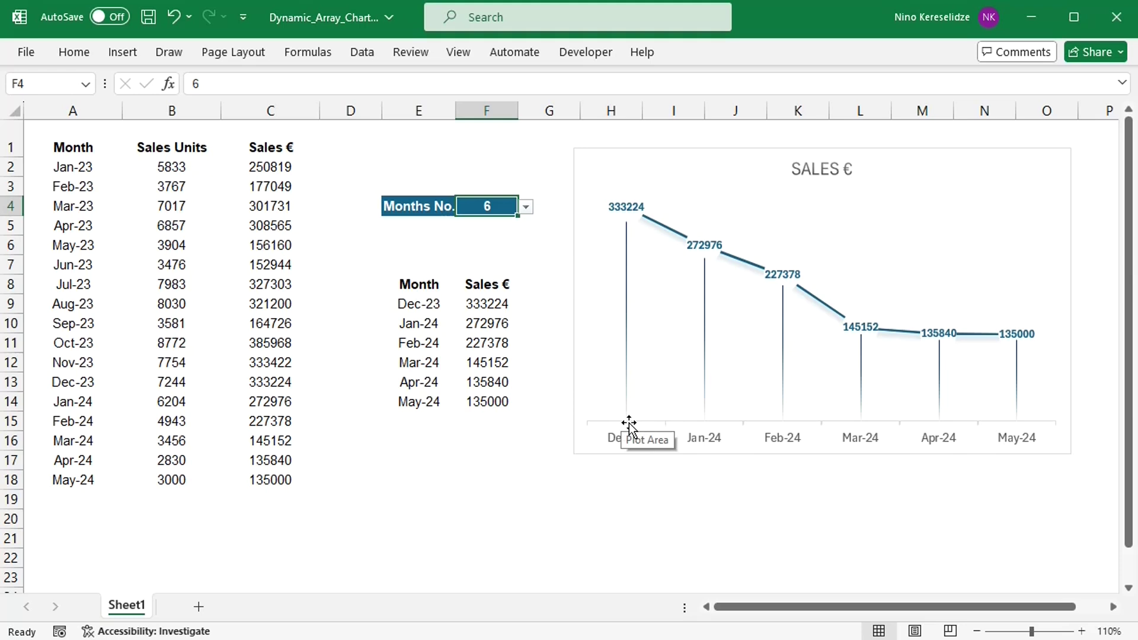
pyautogui.click(416, 307)
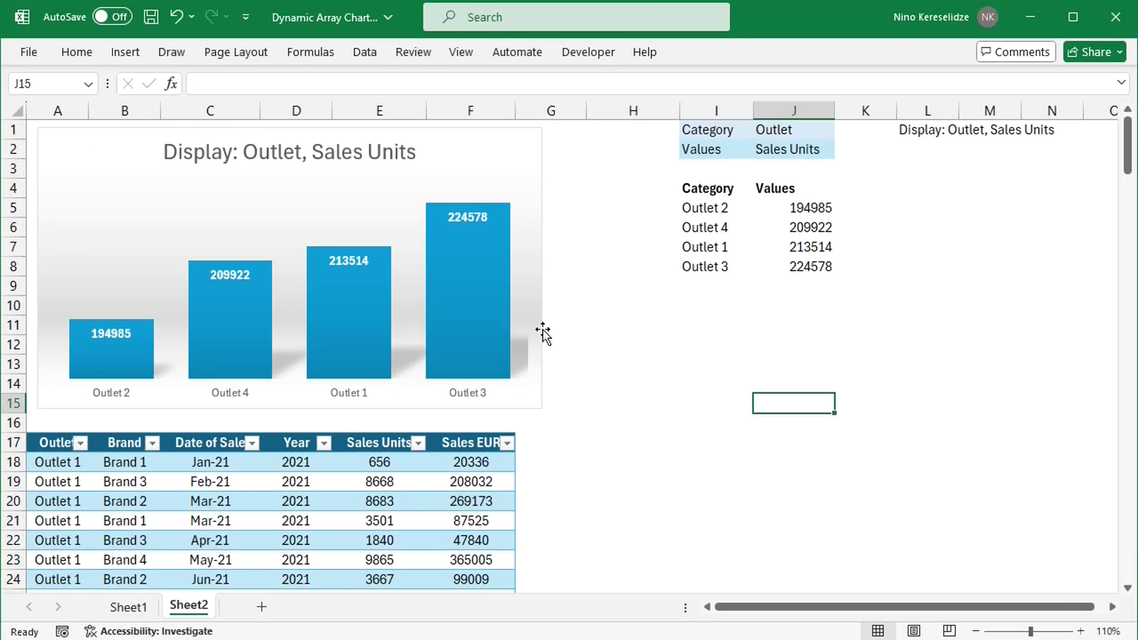
# Set the sorted column chart's category (J1) to Brand after checking its series ranges.
pyautogui.click(493, 300)
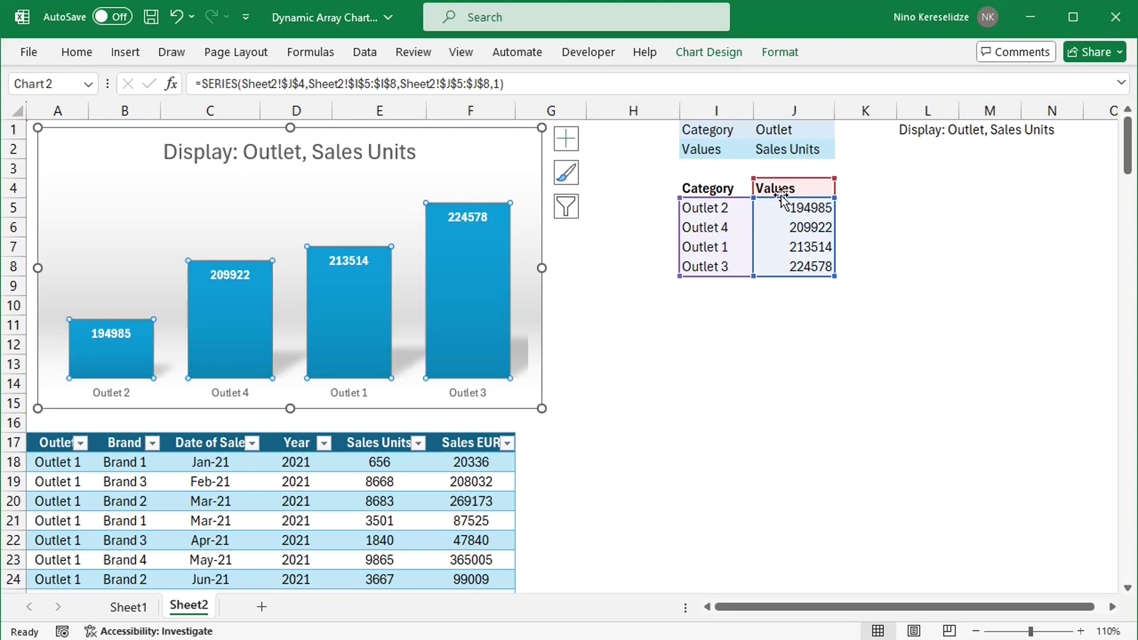
pyautogui.click(810, 134)
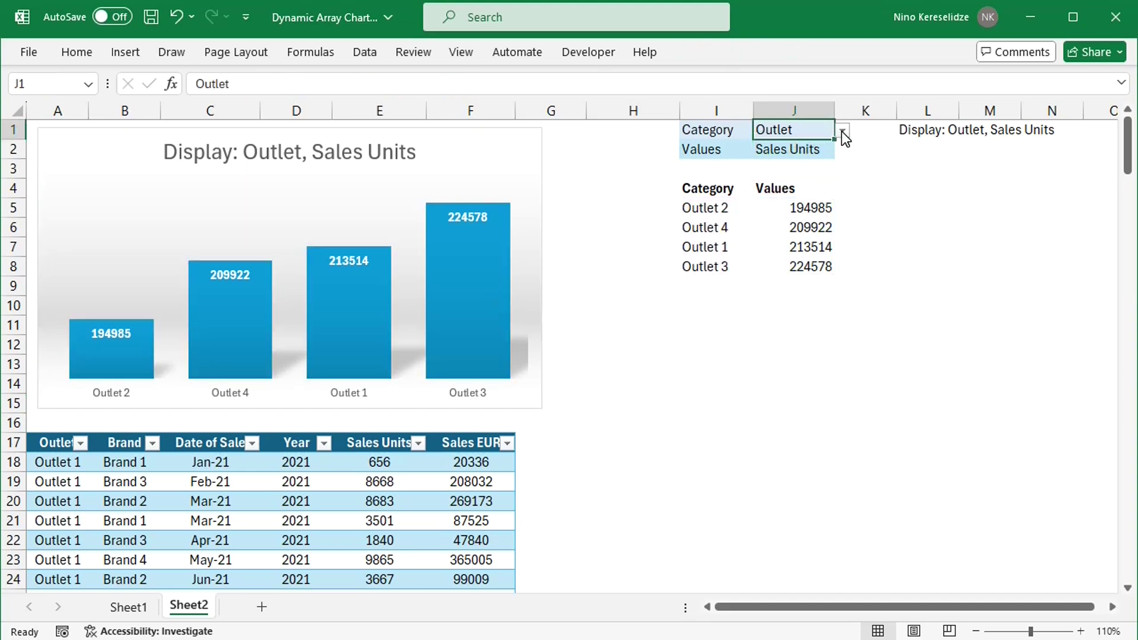
pyautogui.click(842, 131)
pyautogui.click(791, 163)
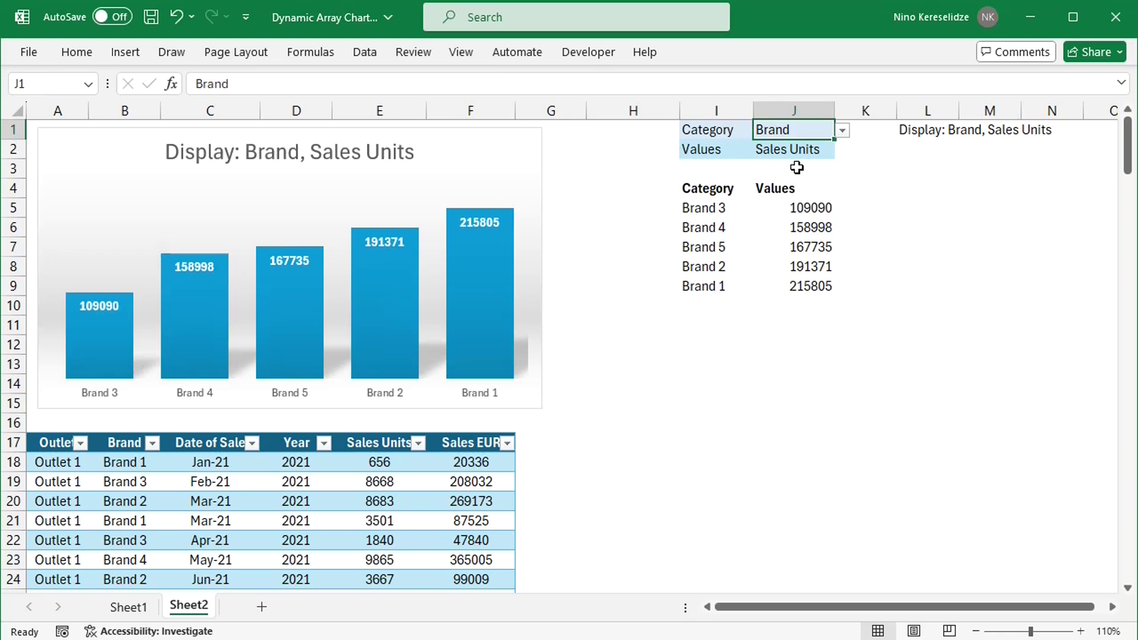
# Set the chart's values column (J2) to Sales EUR.
pyautogui.click(485, 294)
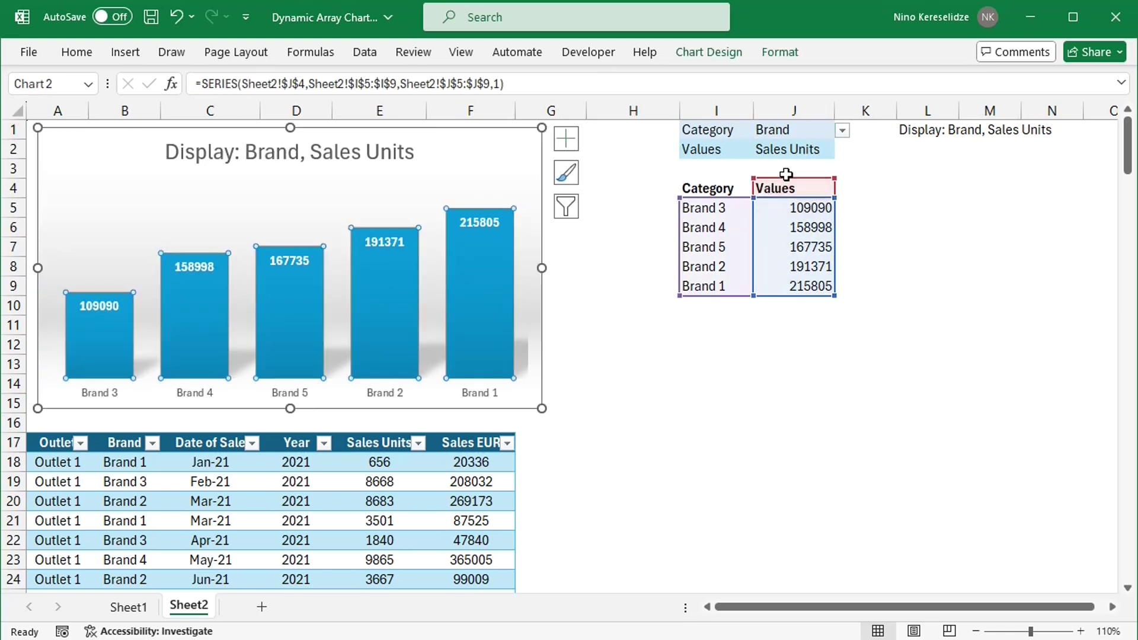
pyautogui.click(813, 151)
pyautogui.click(842, 150)
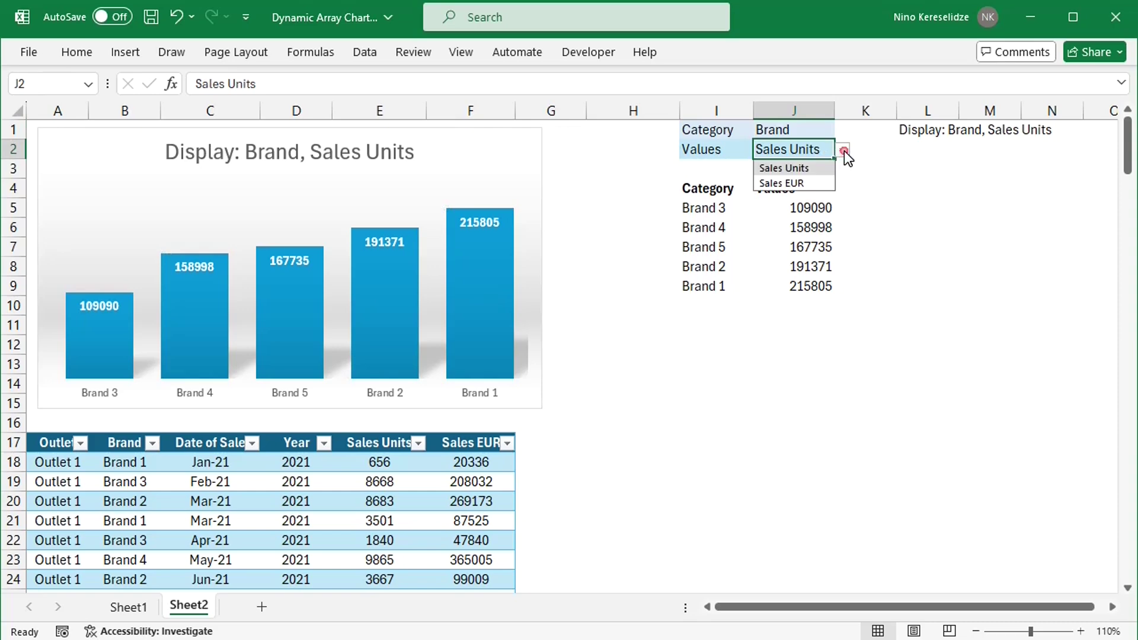
pyautogui.click(806, 184)
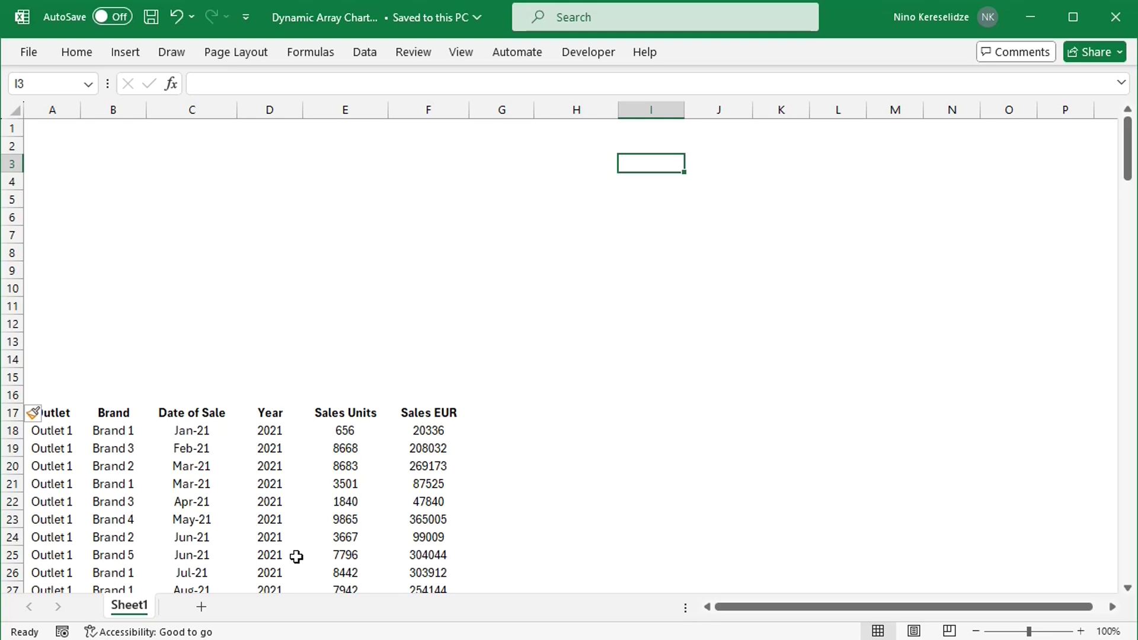
# Convert the sales list $A$17:$F$185 into a formatted table with headers.
pyautogui.click(271, 451)
pyautogui.hotkey('ctrl', 't')
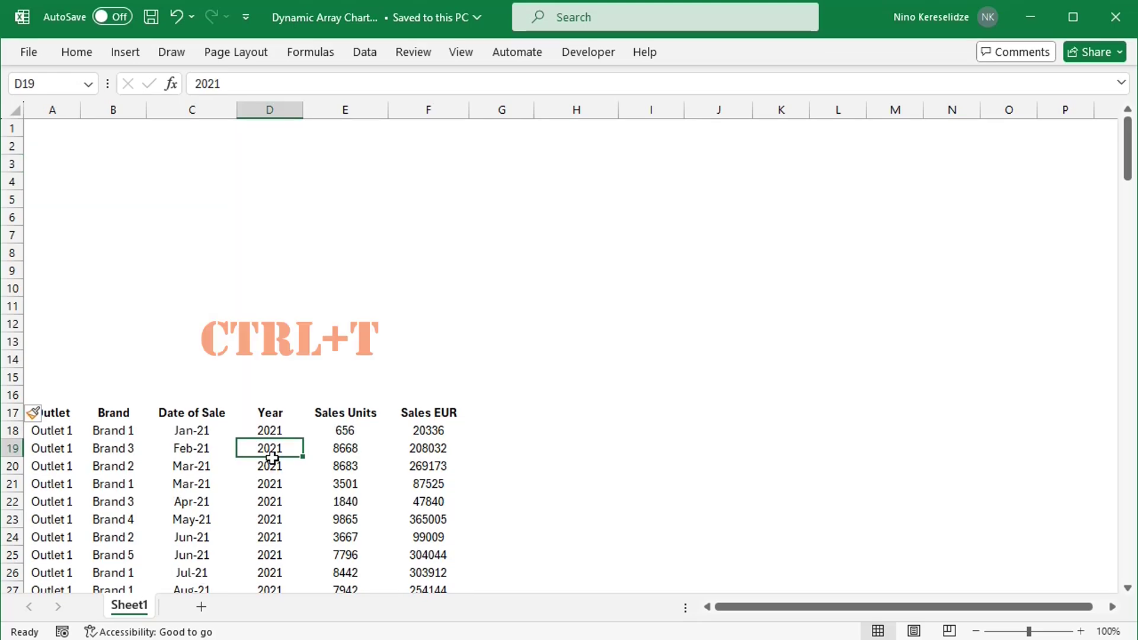
pyautogui.scroll(-1, 272, 459)
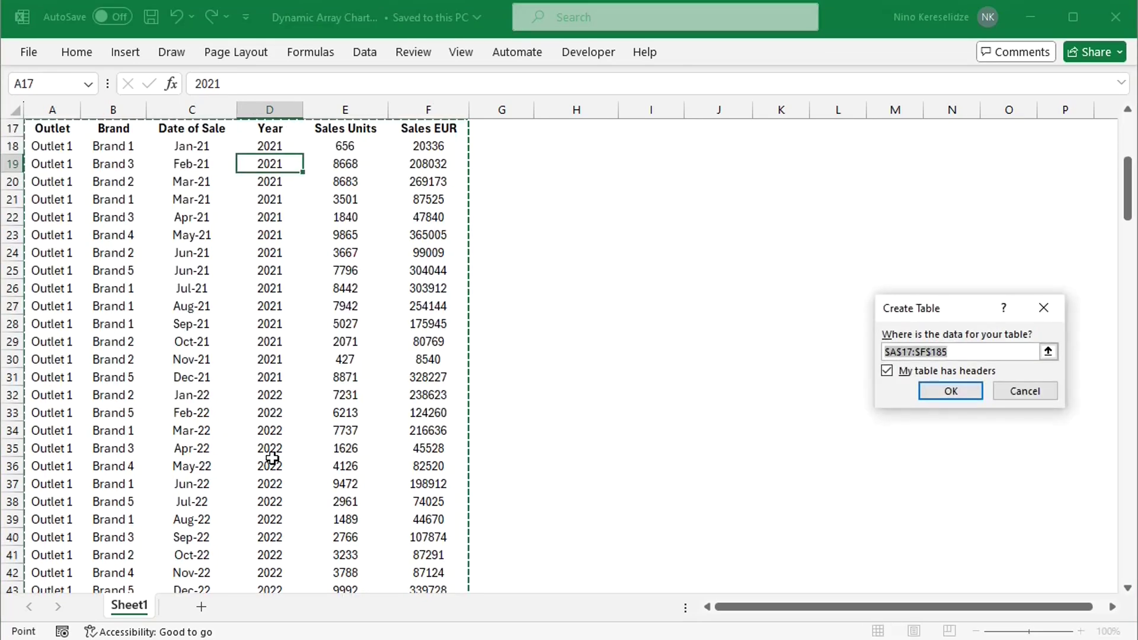
pyautogui.click(955, 394)
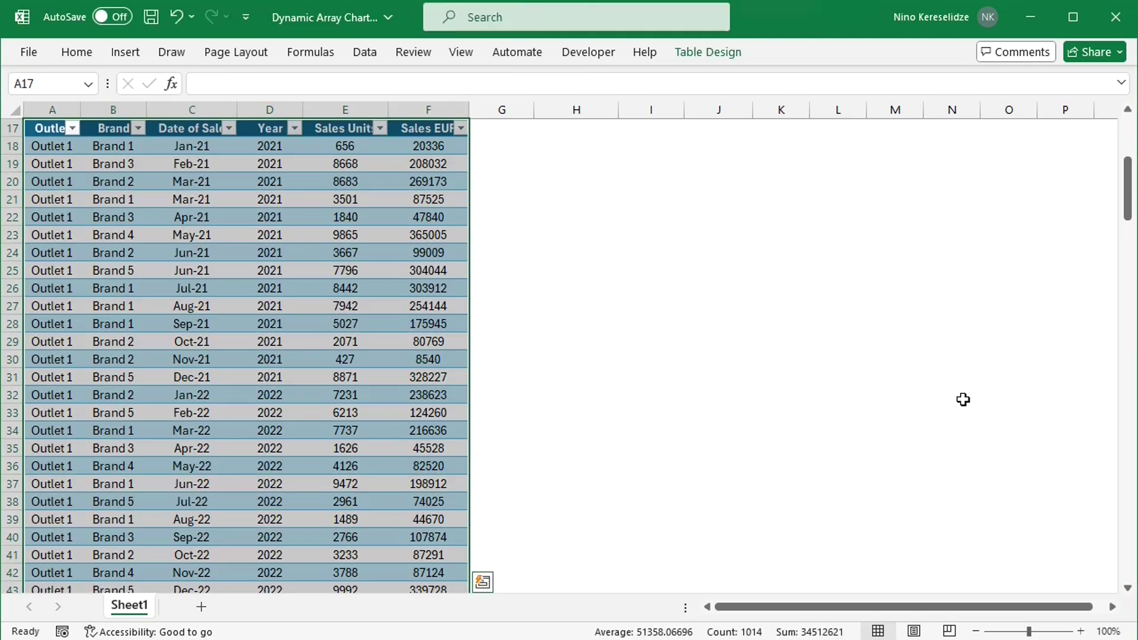
pyautogui.moveTo(1126, 211); pyautogui.dragTo(1126, 145)
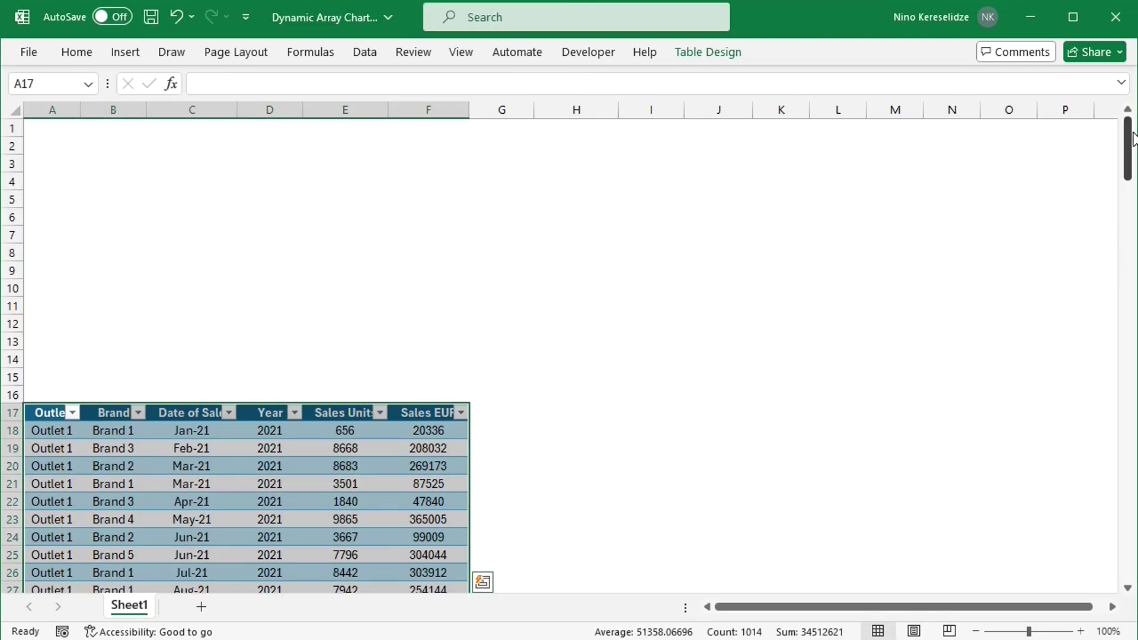
pyautogui.click(581, 208)
# Enter =UNIQUE(Table1[Outlet]) in H5 to spill Outlet 1 to Outlet 4.
pyautogui.write('=')
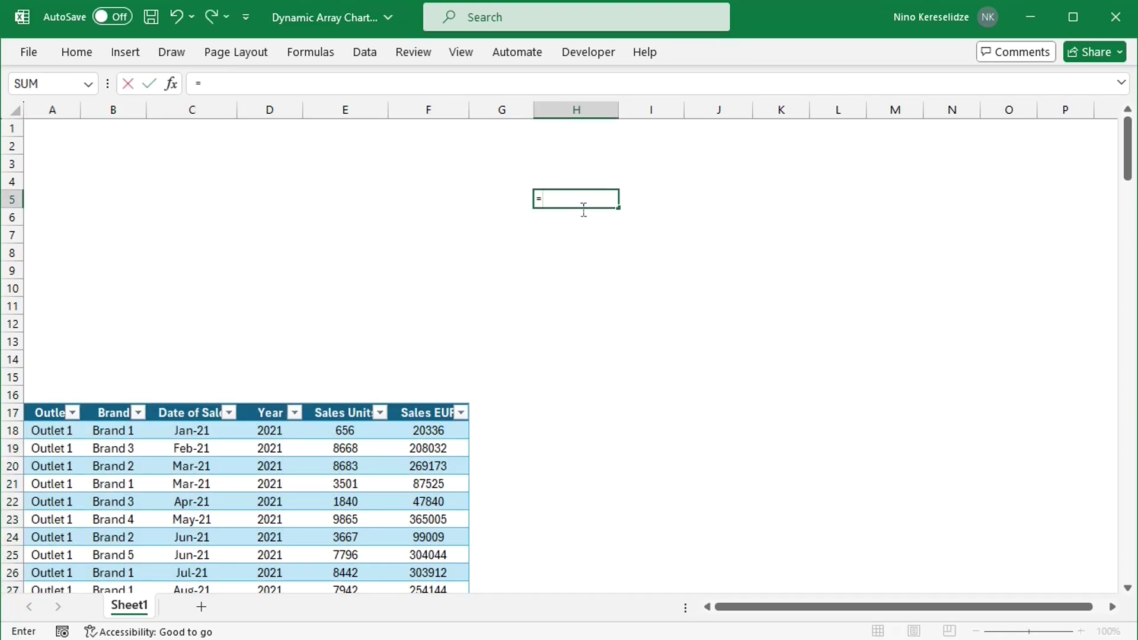
pyautogui.write('unique')
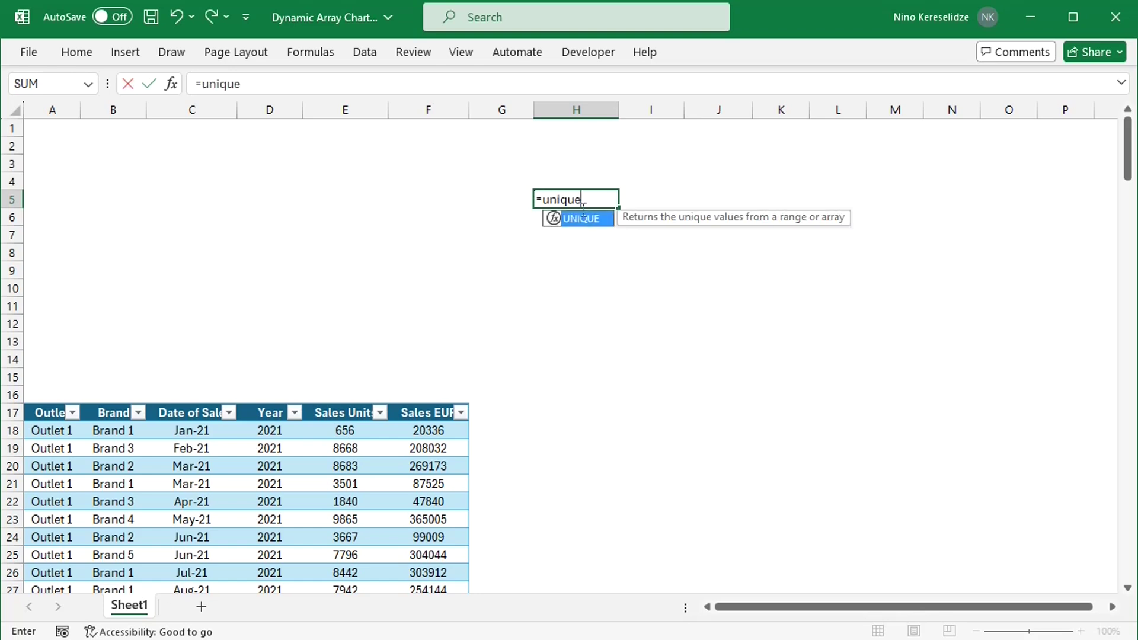
pyautogui.write('(')
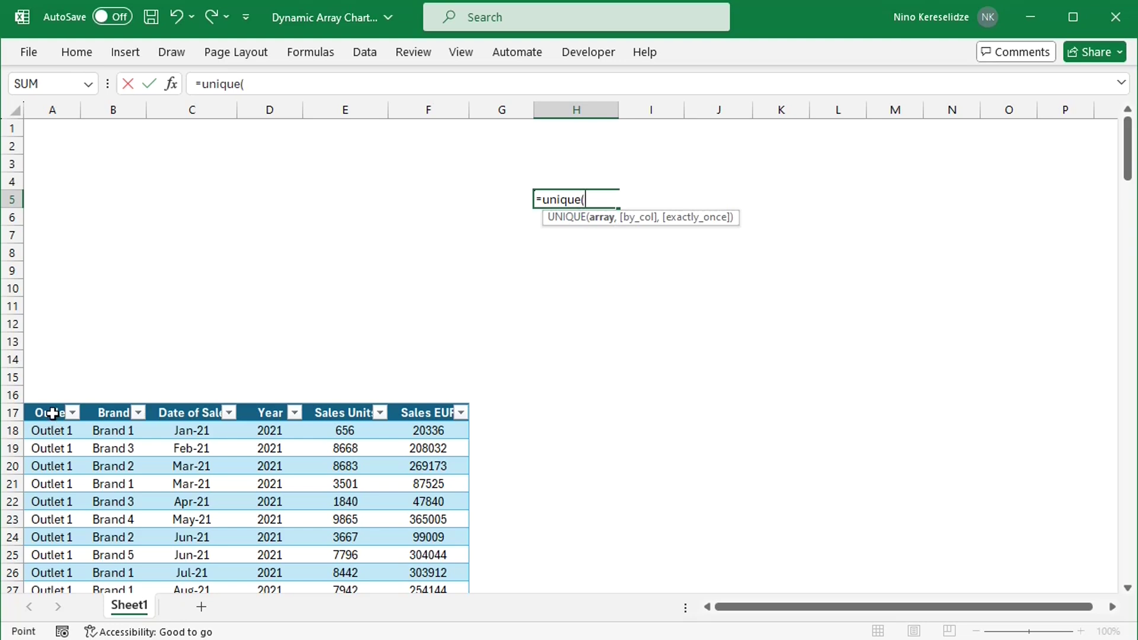
pyautogui.click(59, 420)
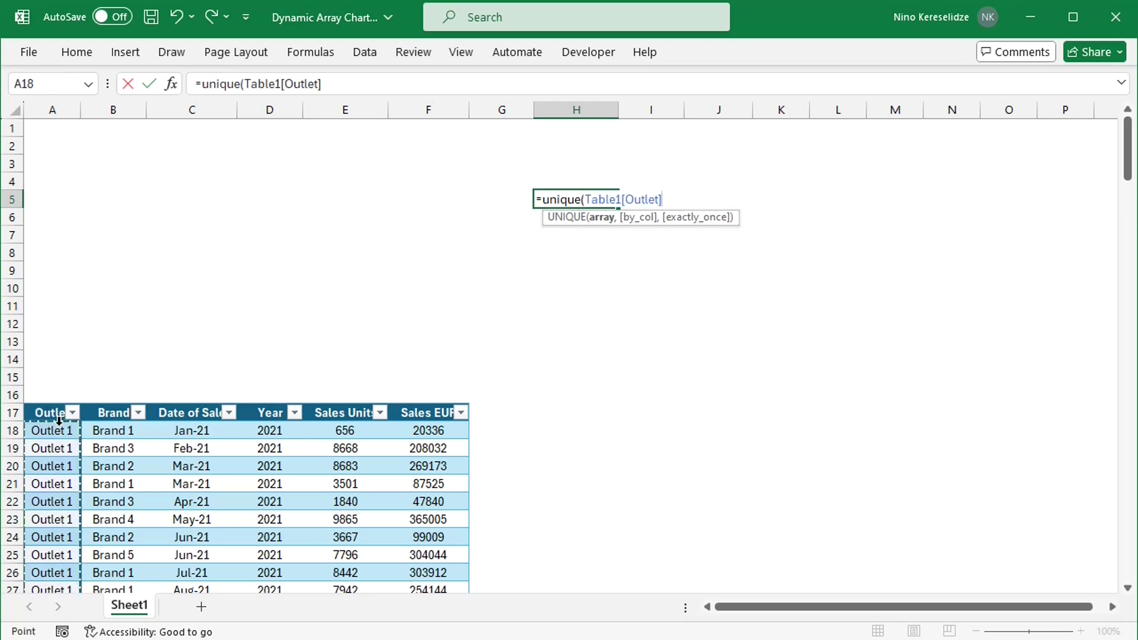
pyautogui.write(')')
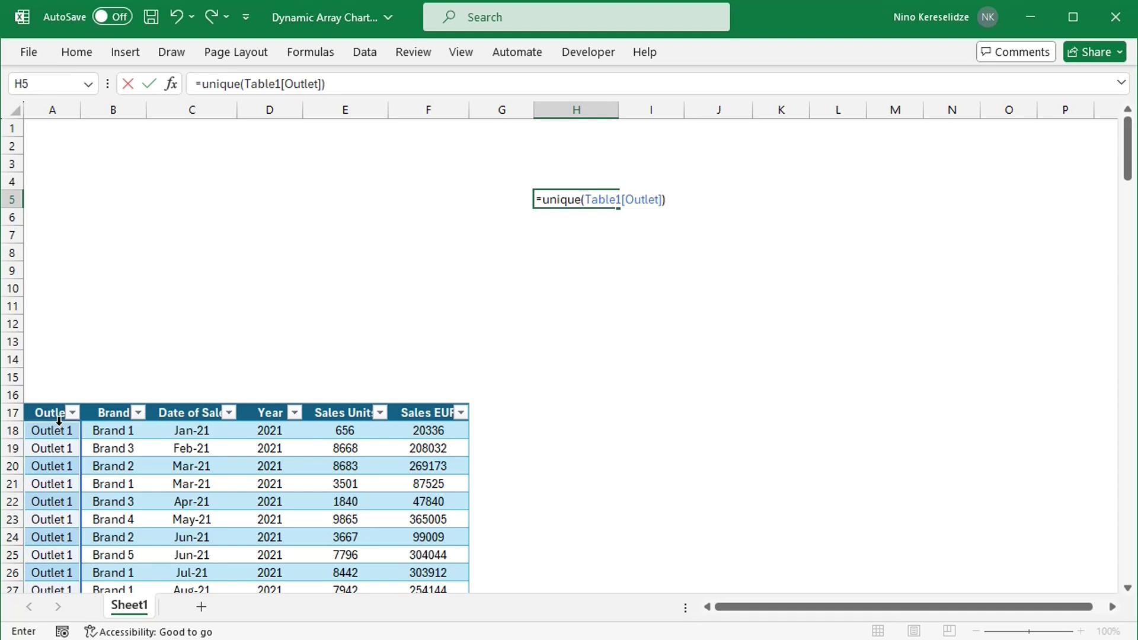
pyautogui.press('Return')
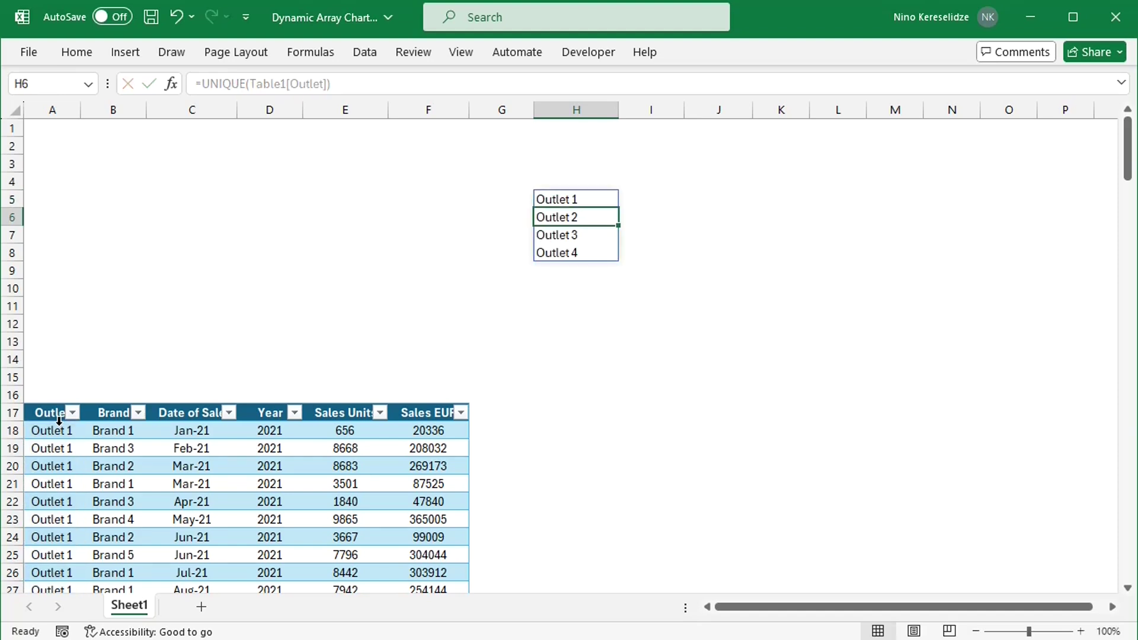
# Type the headers Category in H4 and Values in I4.
pyautogui.click(582, 187)
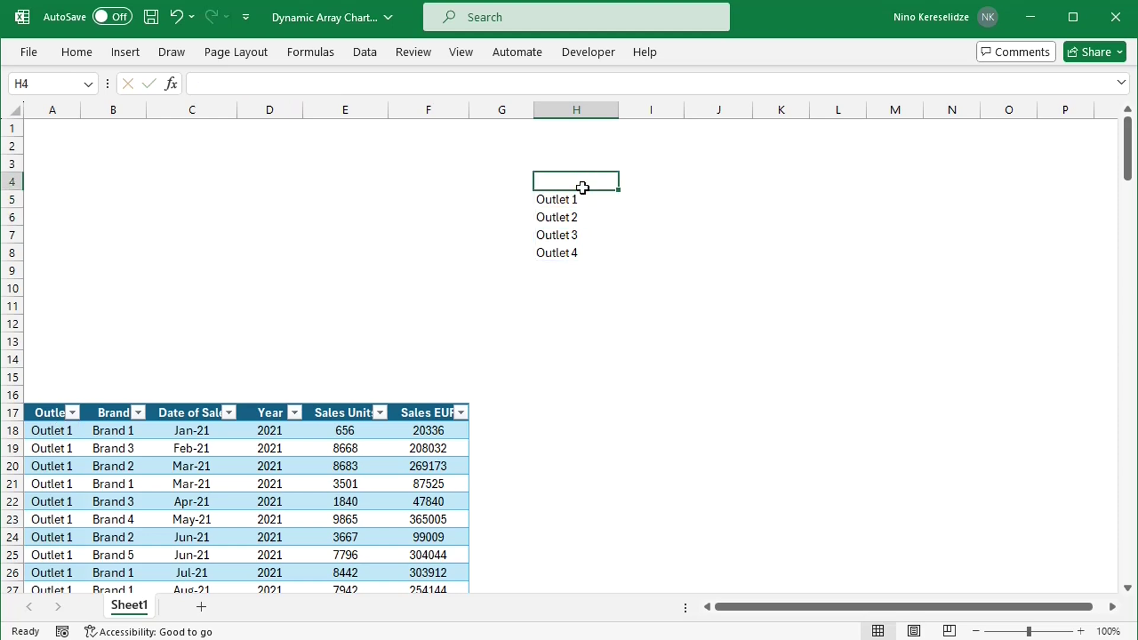
pyautogui.write('Categor')
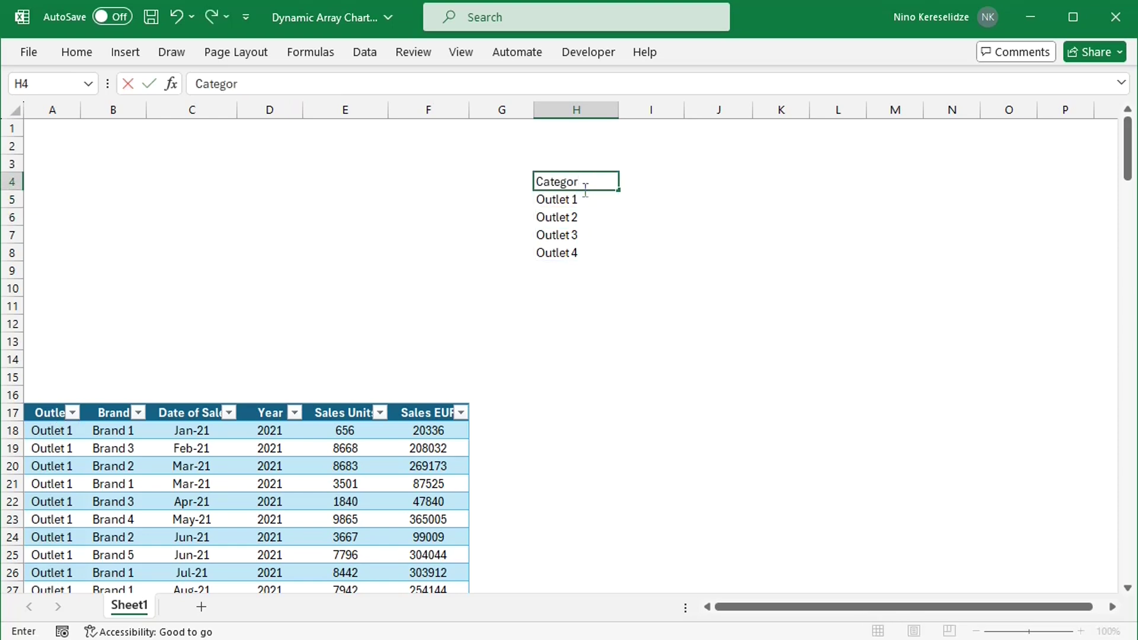
pyautogui.write('y')
pyautogui.click(658, 185)
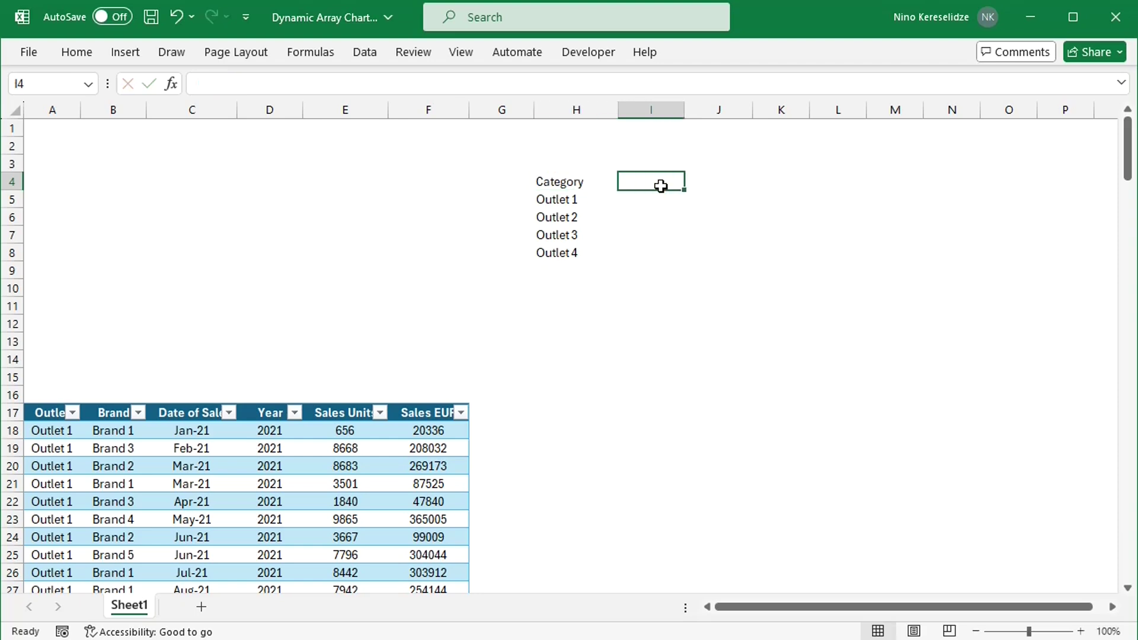
pyautogui.write('Values')
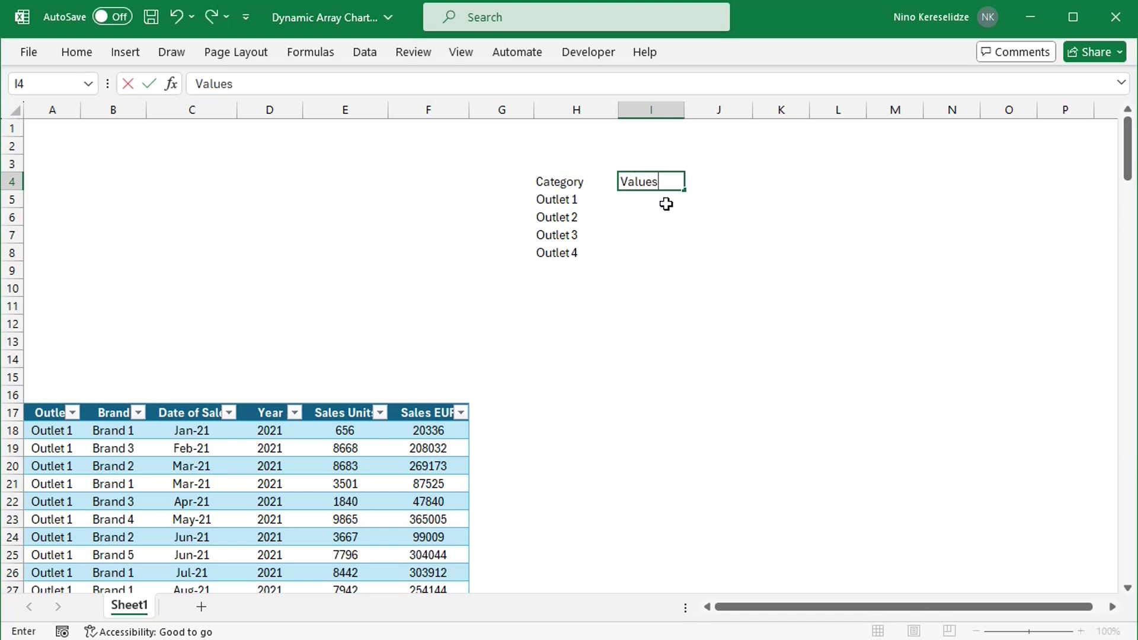
# Enter =SUMIF(Table1[Outlet],H5#,Table1[Sales Units]) in I5 to spill each outlet's Sales Units total.
pyautogui.click(659, 204)
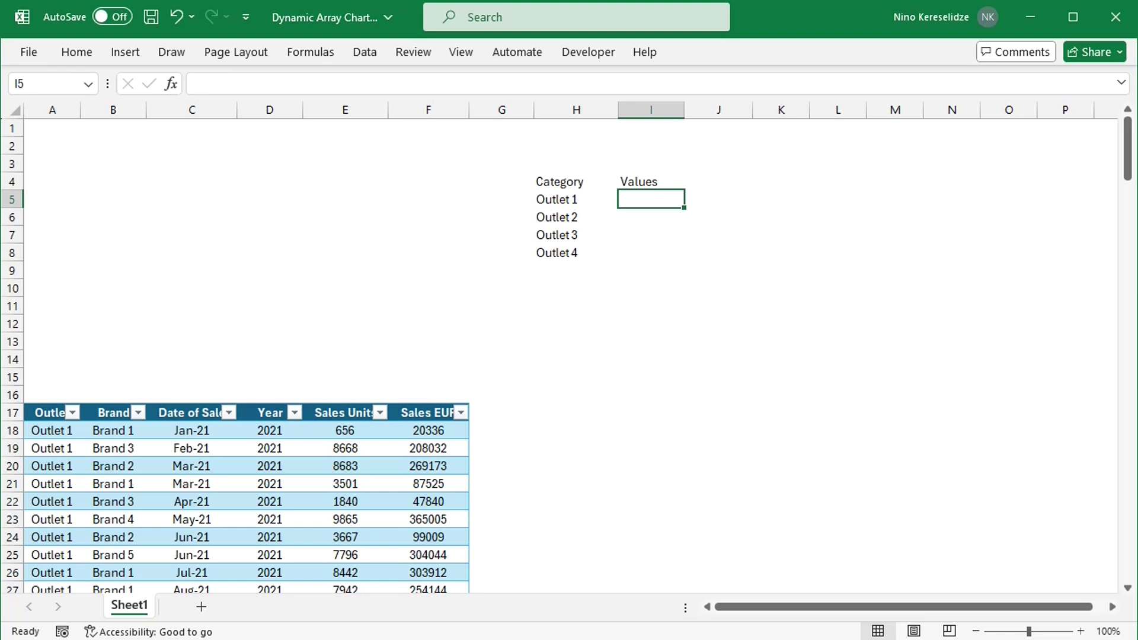
pyautogui.write('=sumif')
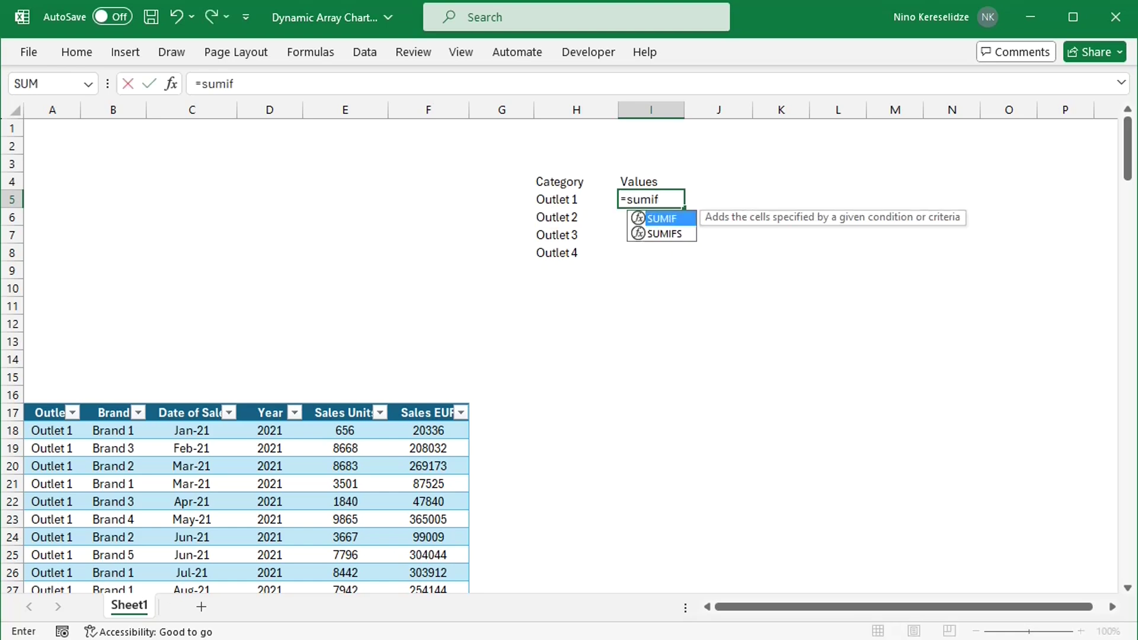
pyautogui.write('(')
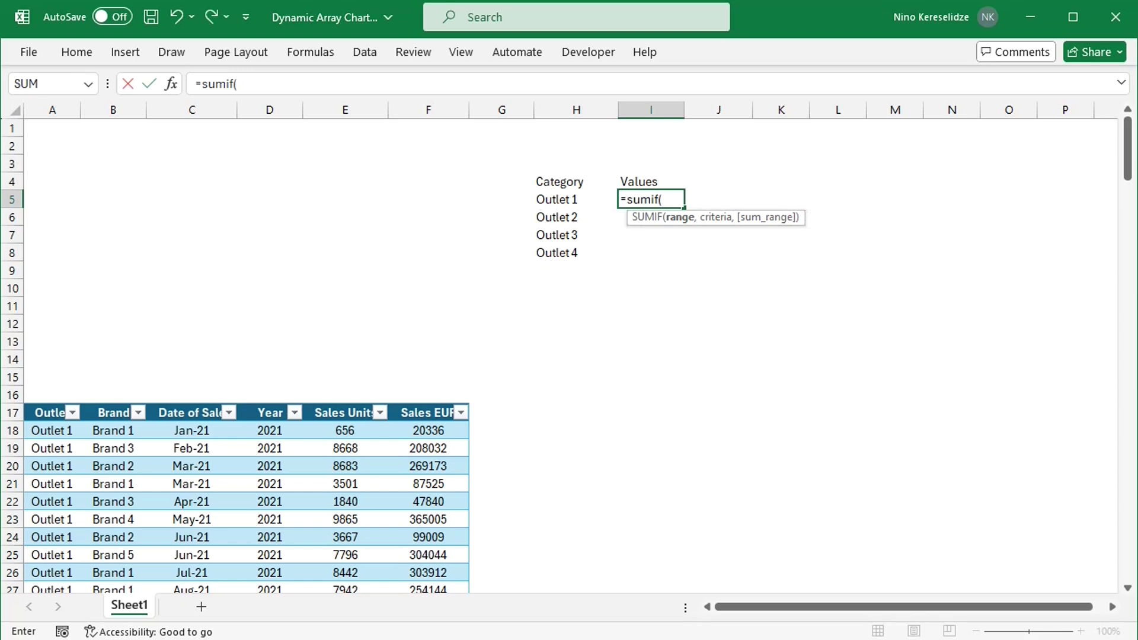
pyautogui.click(62, 416)
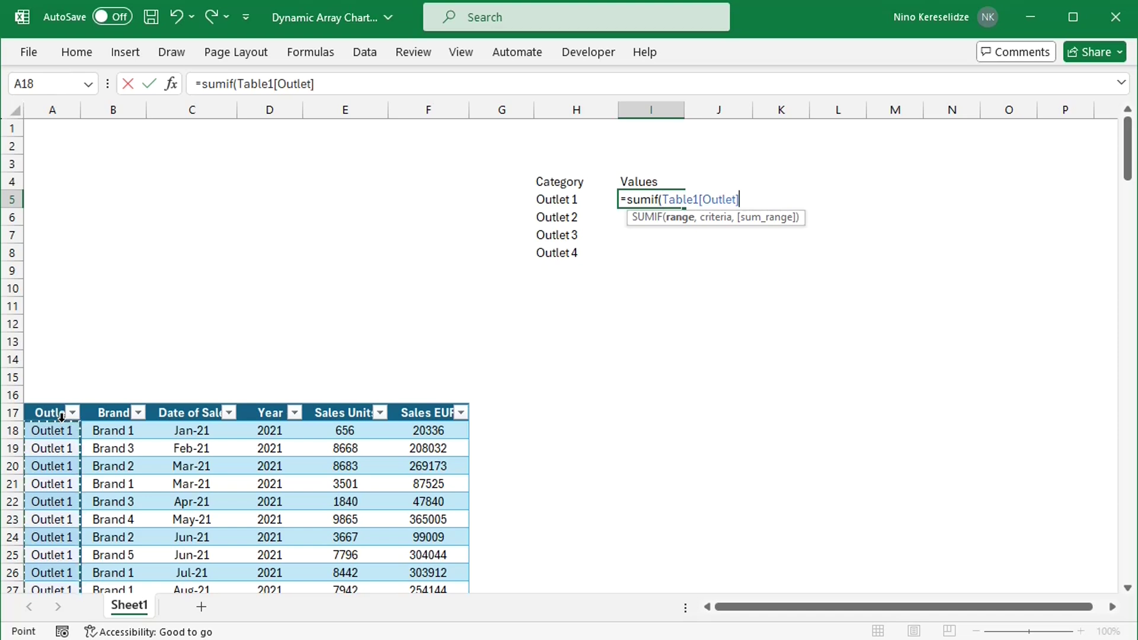
pyautogui.write(',')
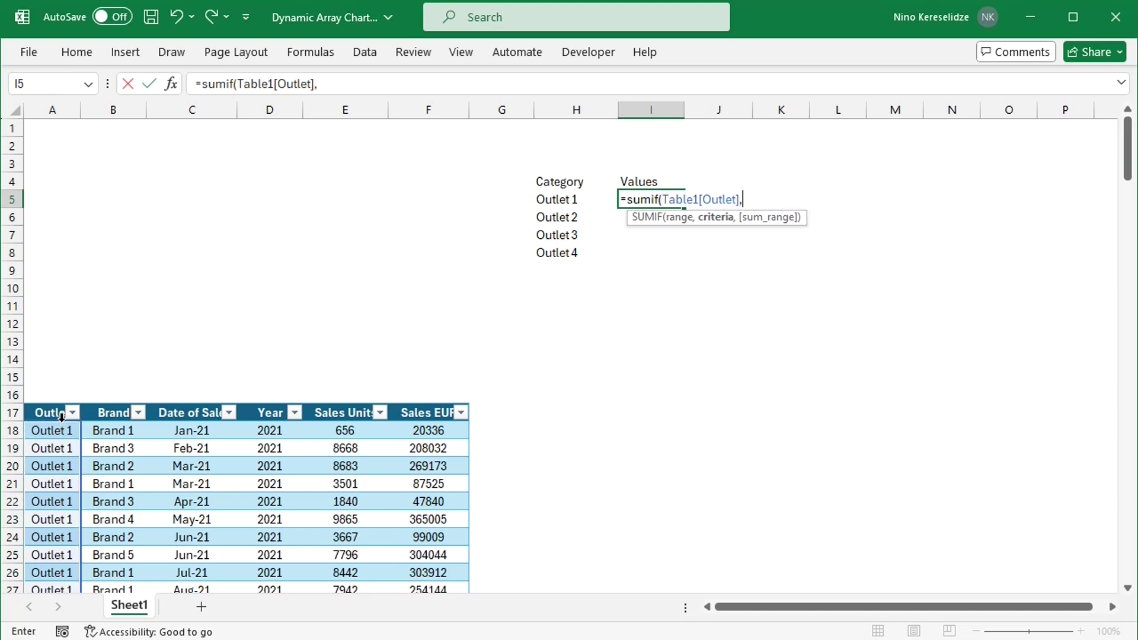
pyautogui.click(576, 204)
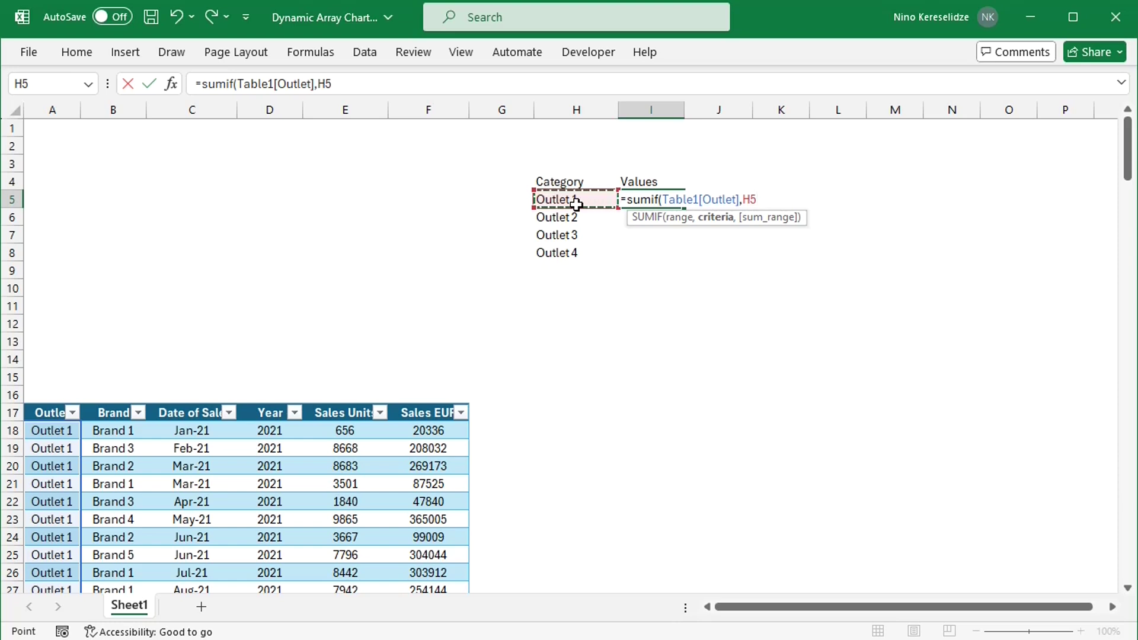
pyautogui.write('#')
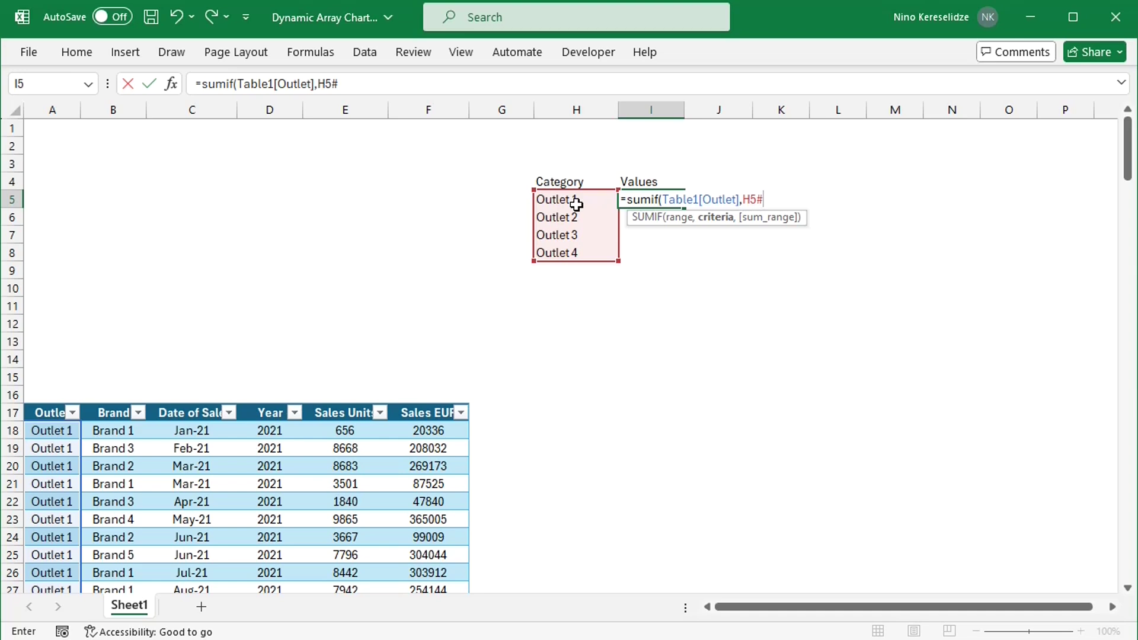
pyautogui.write(',')
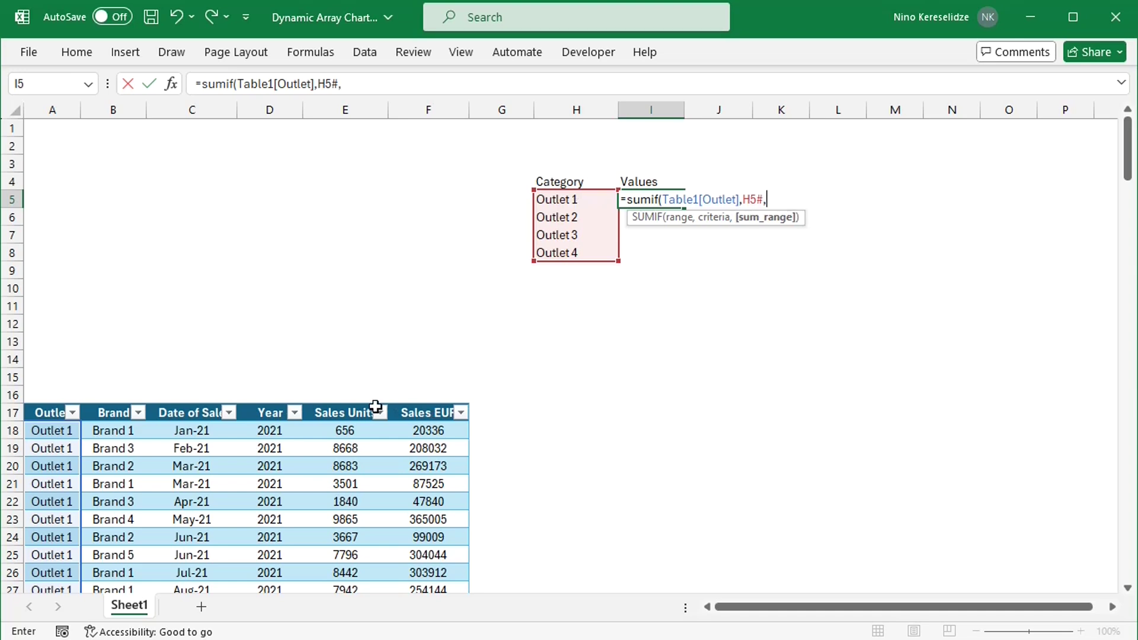
pyautogui.click(345, 405)
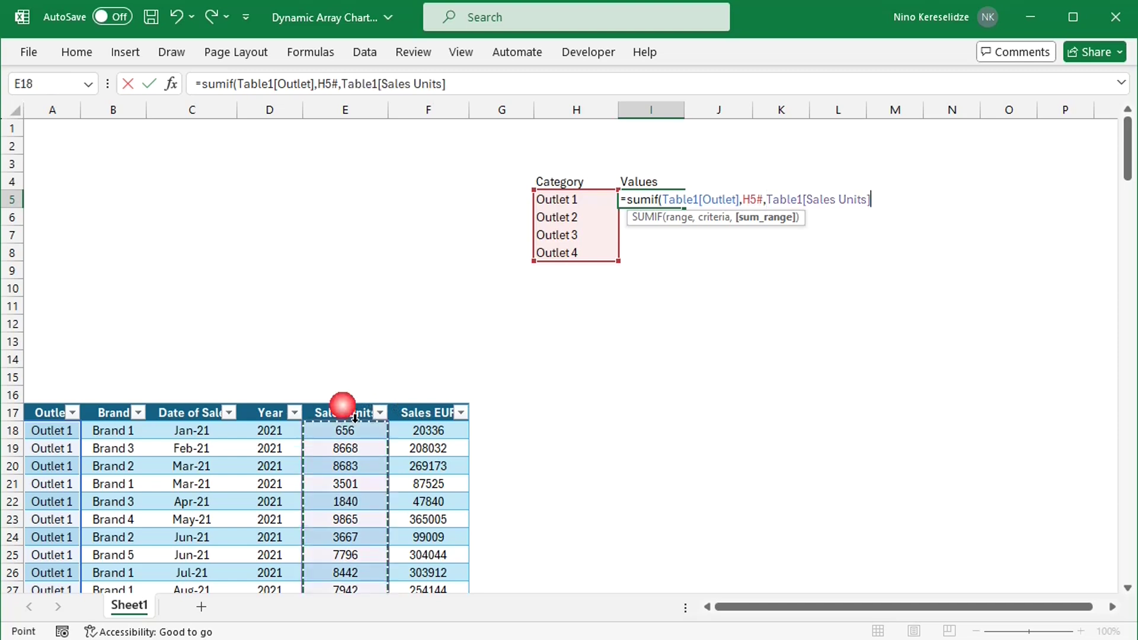
pyautogui.write(')')
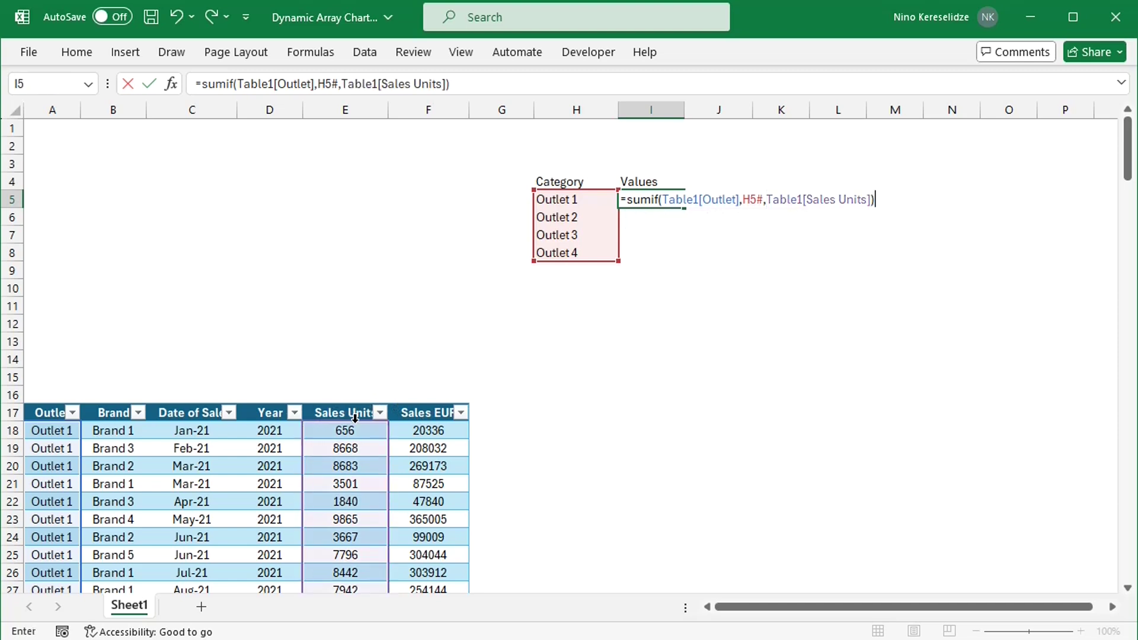
pyautogui.press('Return')
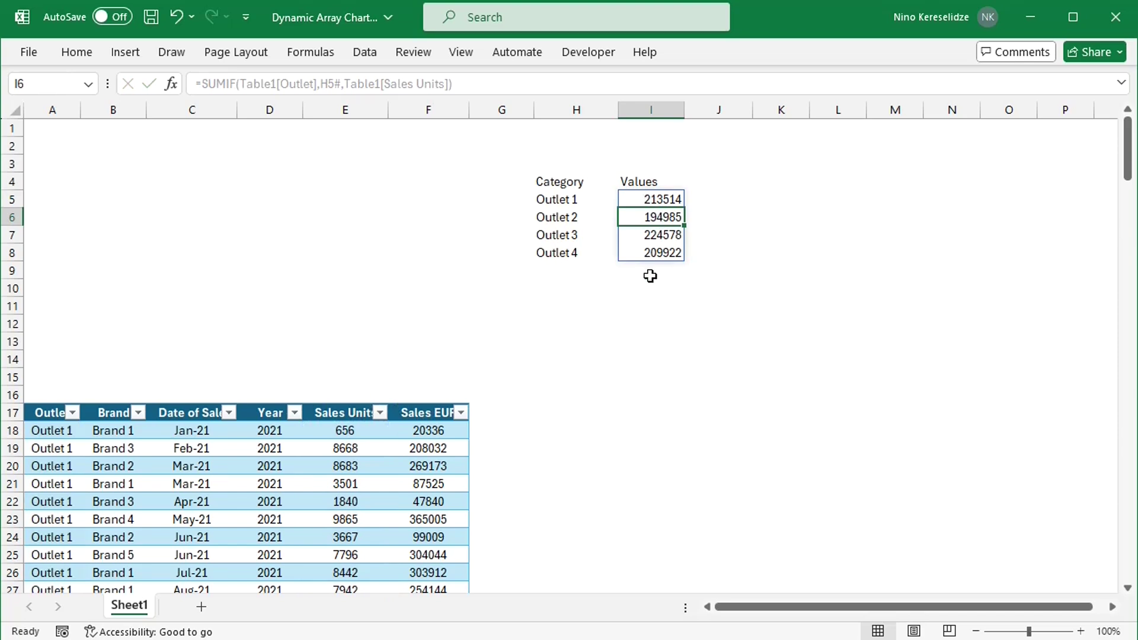
# Make the Category and Values headers in H4:I4 bold.
pyautogui.click(581, 223)
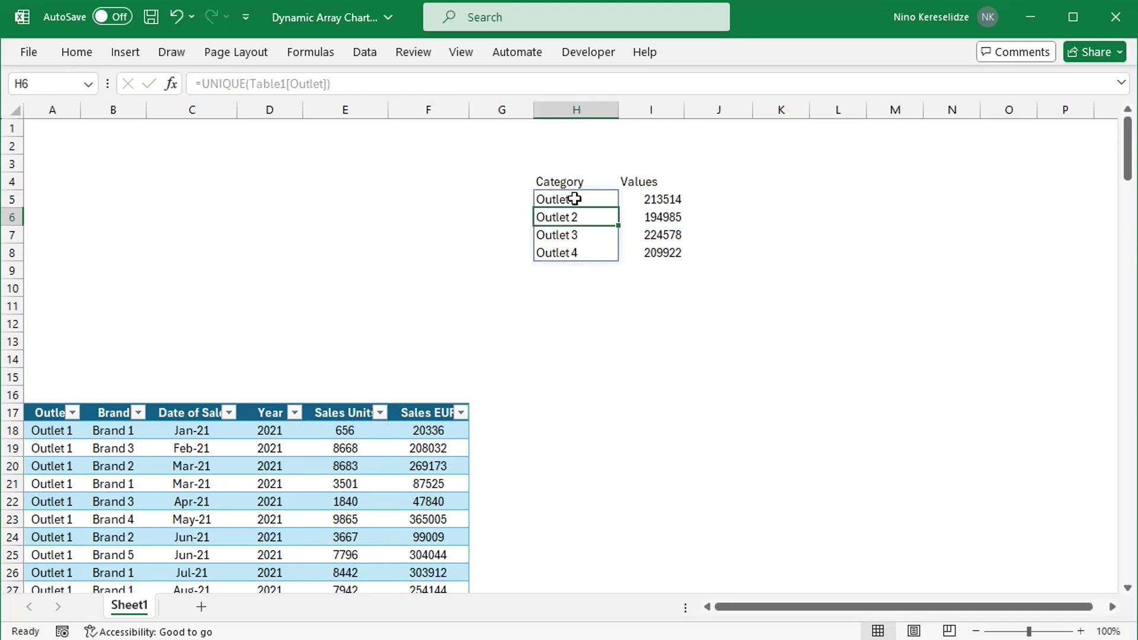
pyautogui.moveTo(574, 187); pyautogui.dragTo(637, 178)
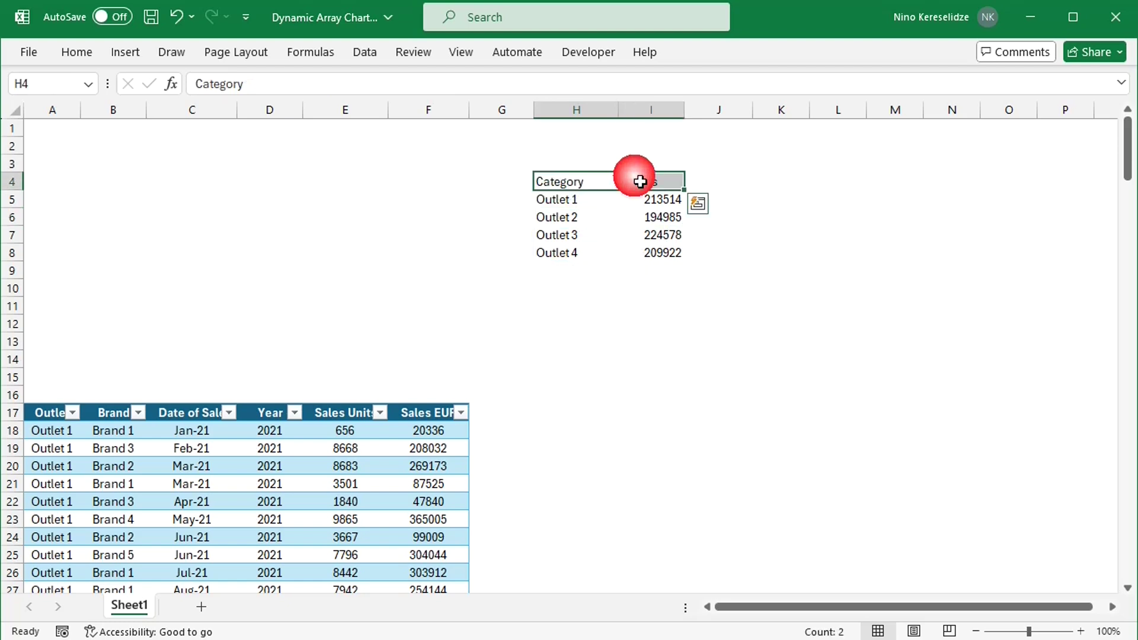
pyautogui.click(79, 58)
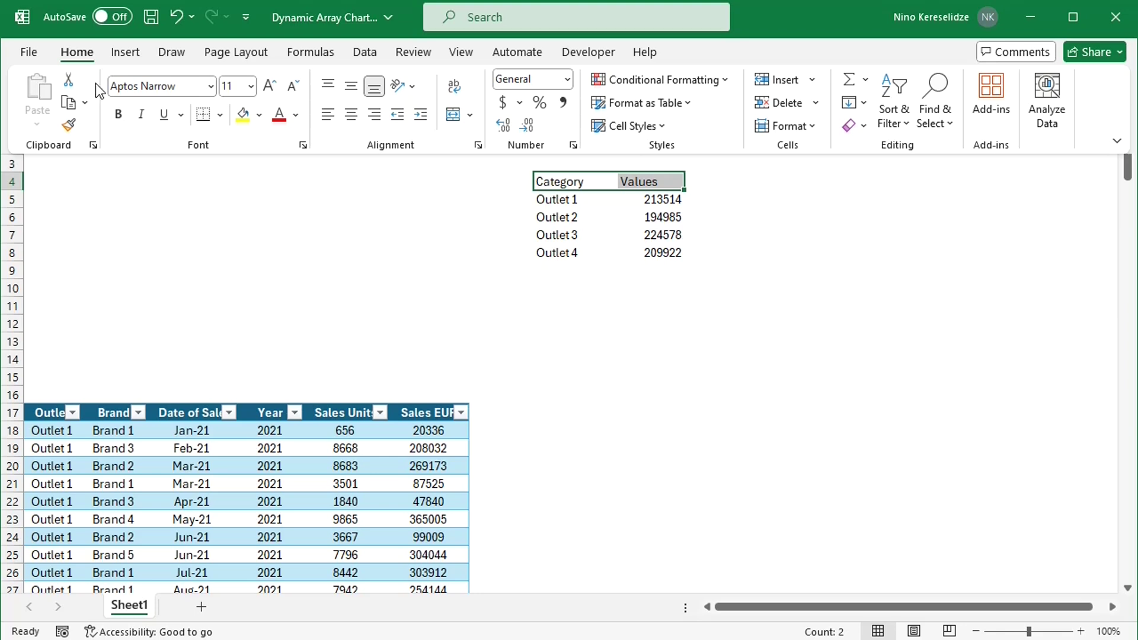
pyautogui.click(122, 118)
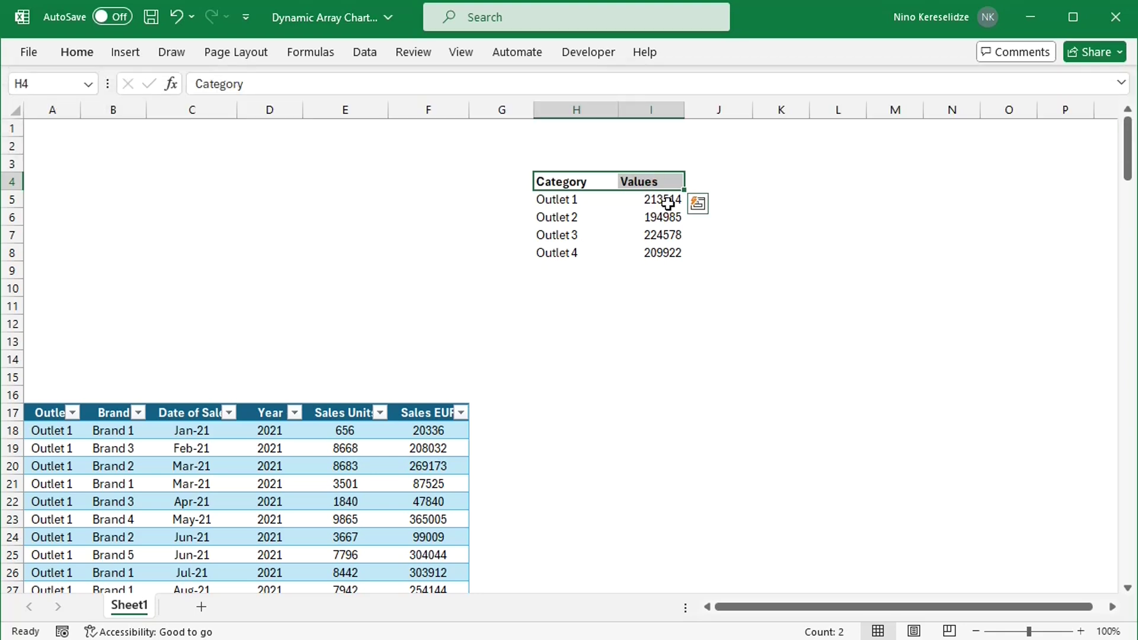
pyautogui.click(668, 204)
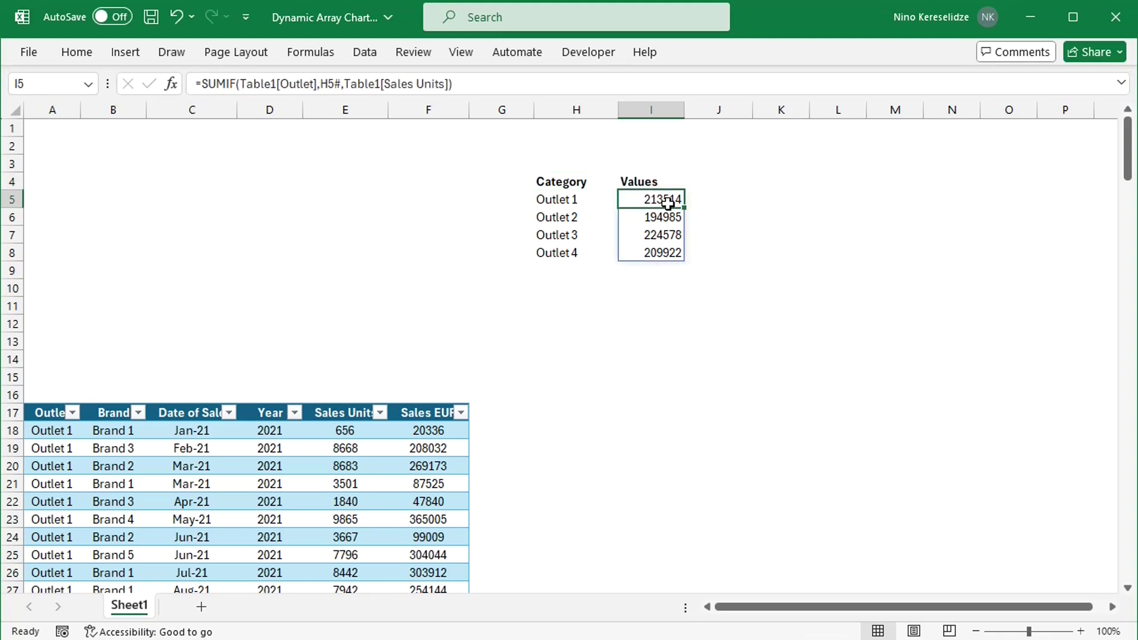
# Type =choose(H15,"best","better","good") into I15.
pyautogui.click(667, 375)
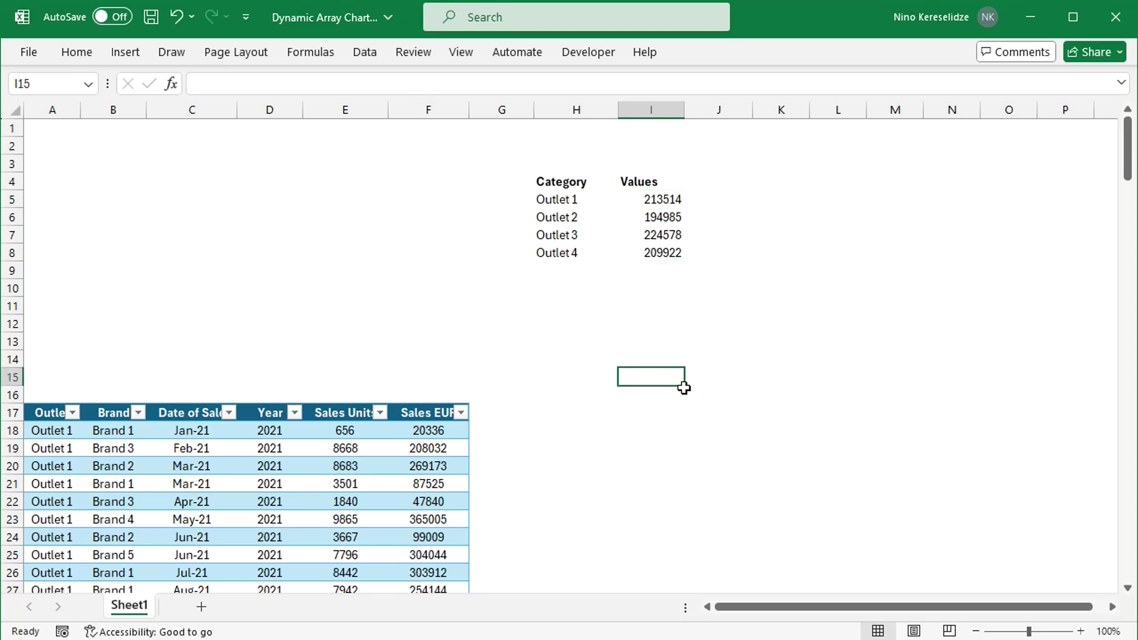
pyautogui.write('=')
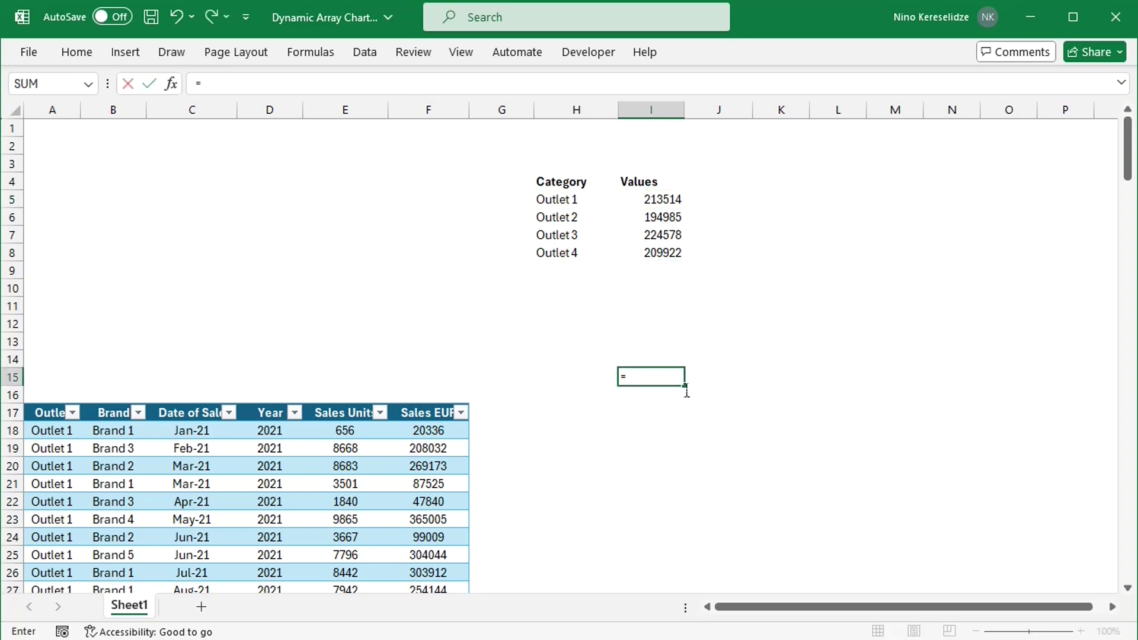
pyautogui.write('choose(')
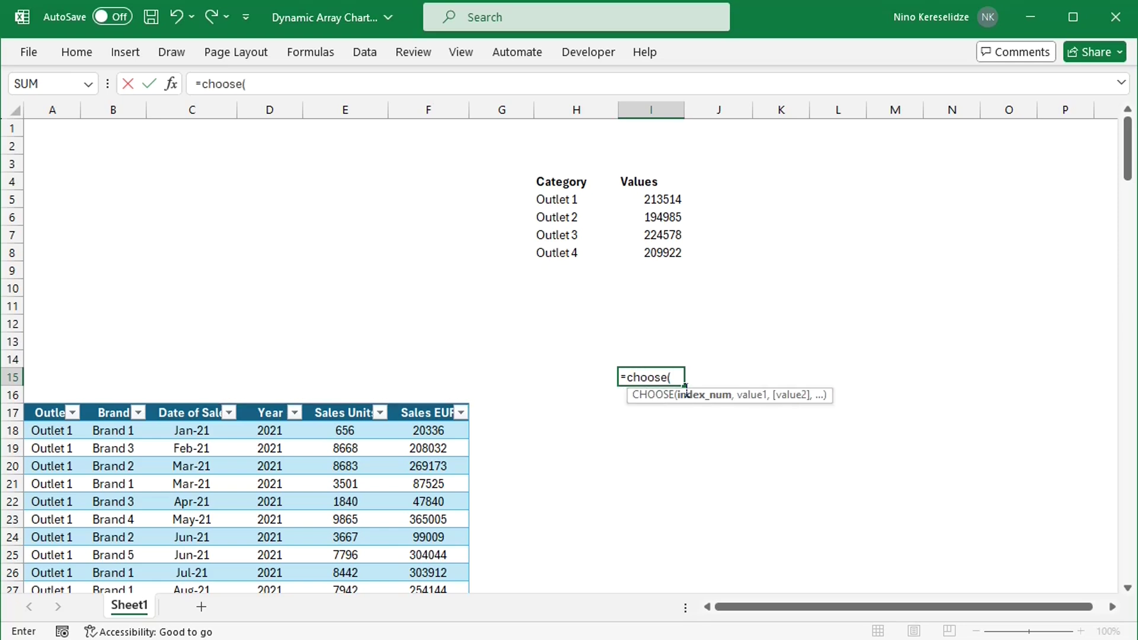
pyautogui.click(575, 383)
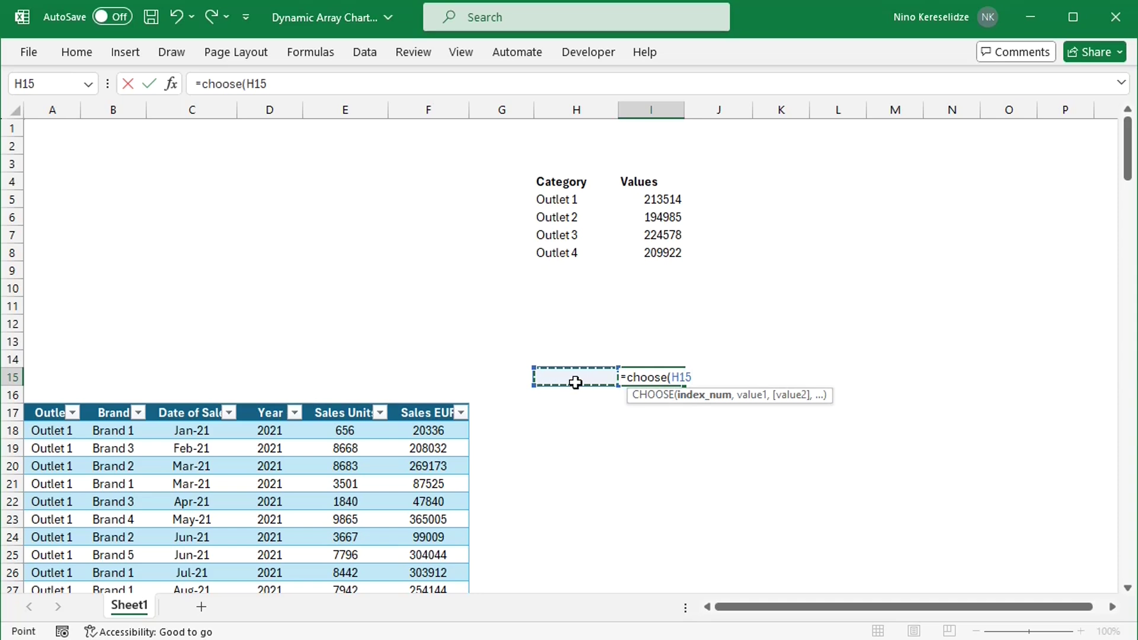
pyautogui.write(',')
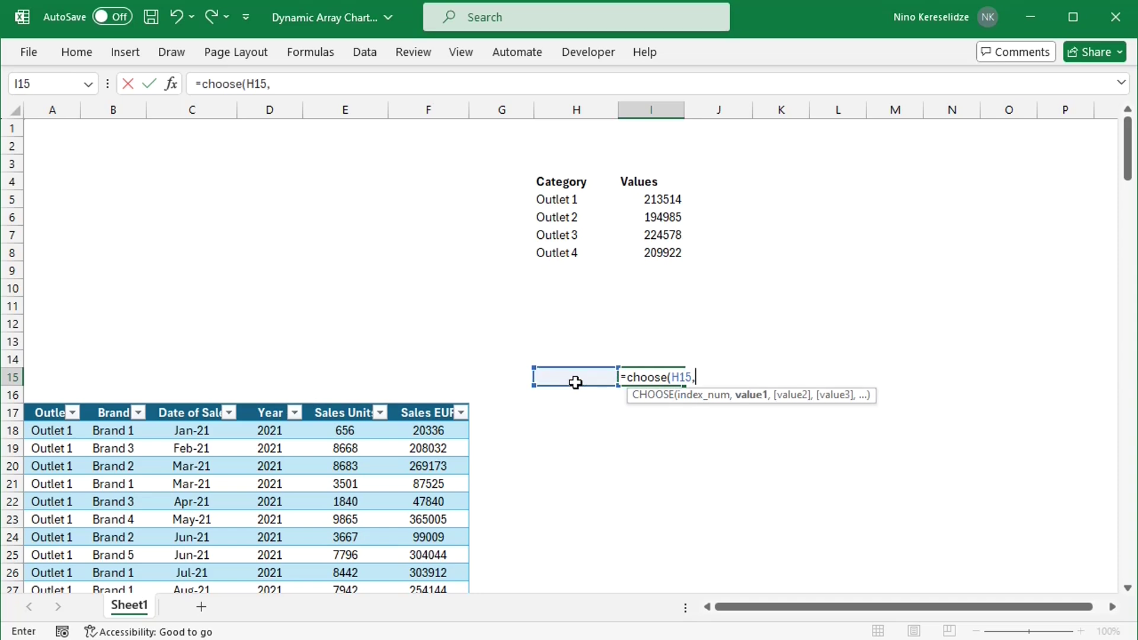
pyautogui.write('"best ",')
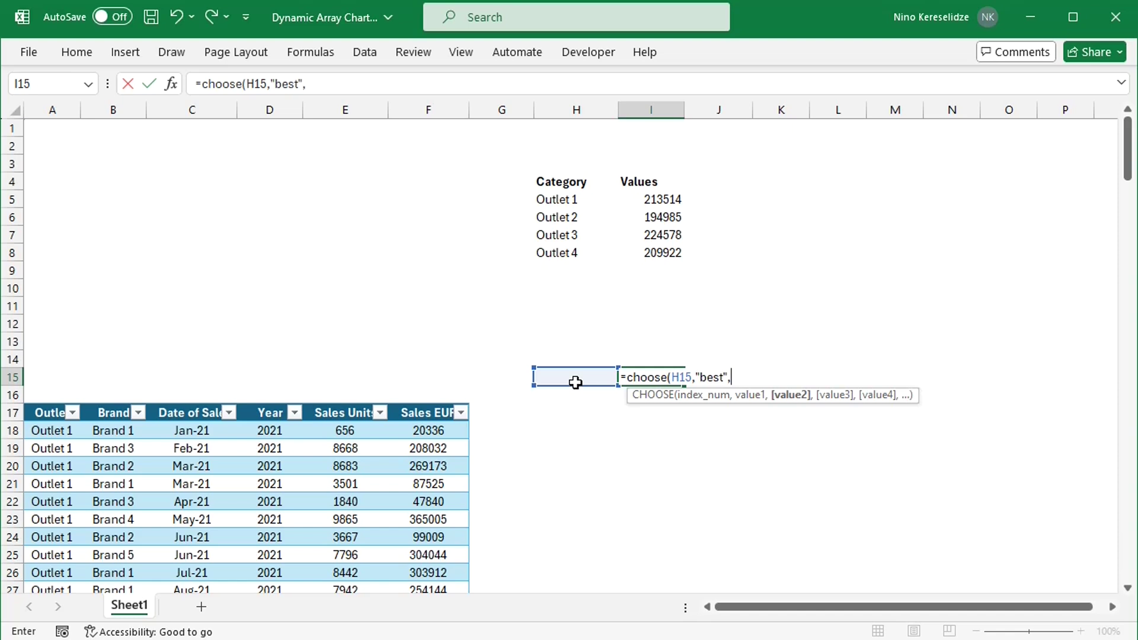
pyautogui.write('"better",')
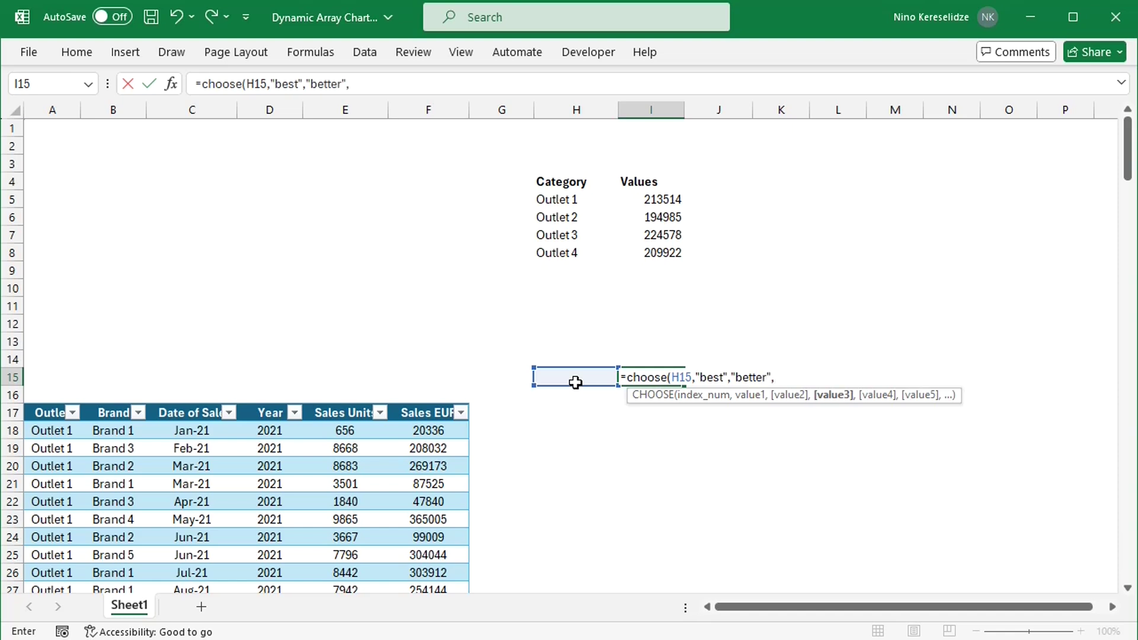
pyautogui.write('"good')
pyautogui.write('")')
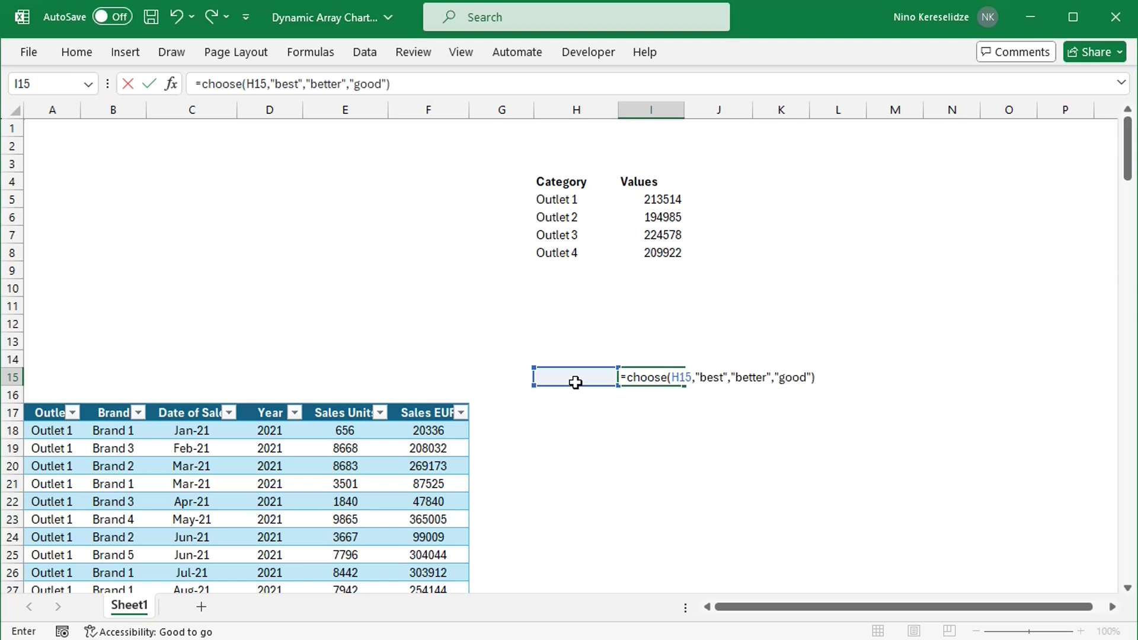
# Commit the CHOOSE formula and test it by entering 1, 2, then 3 in H15.
pyautogui.press('Return')
pyautogui.click(592, 380)
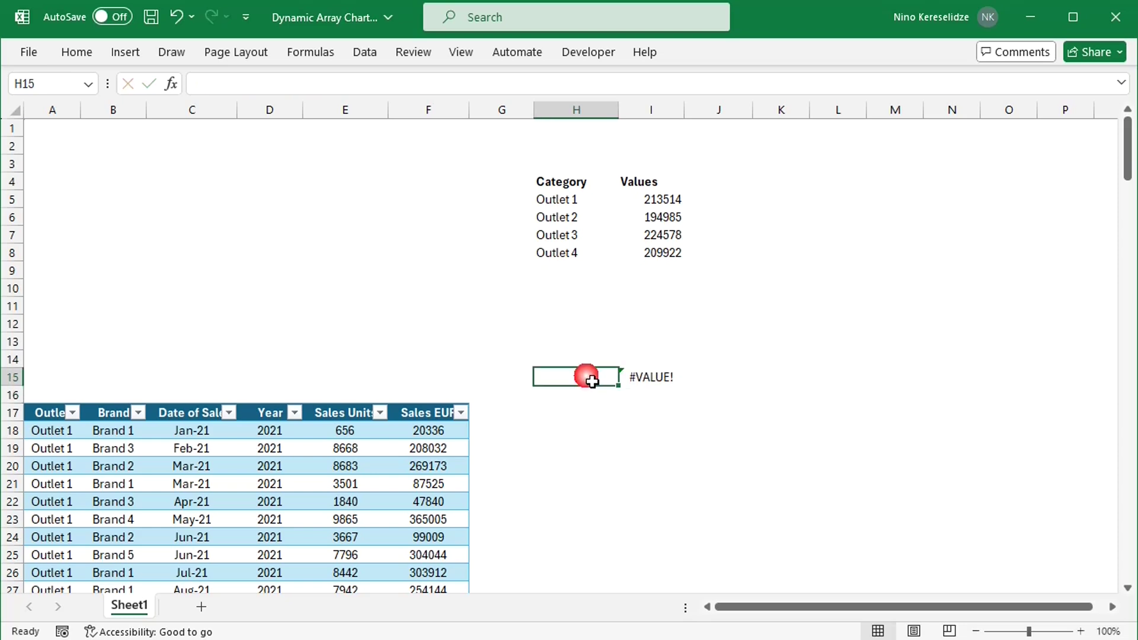
pyautogui.write('1')
pyautogui.press('Return')
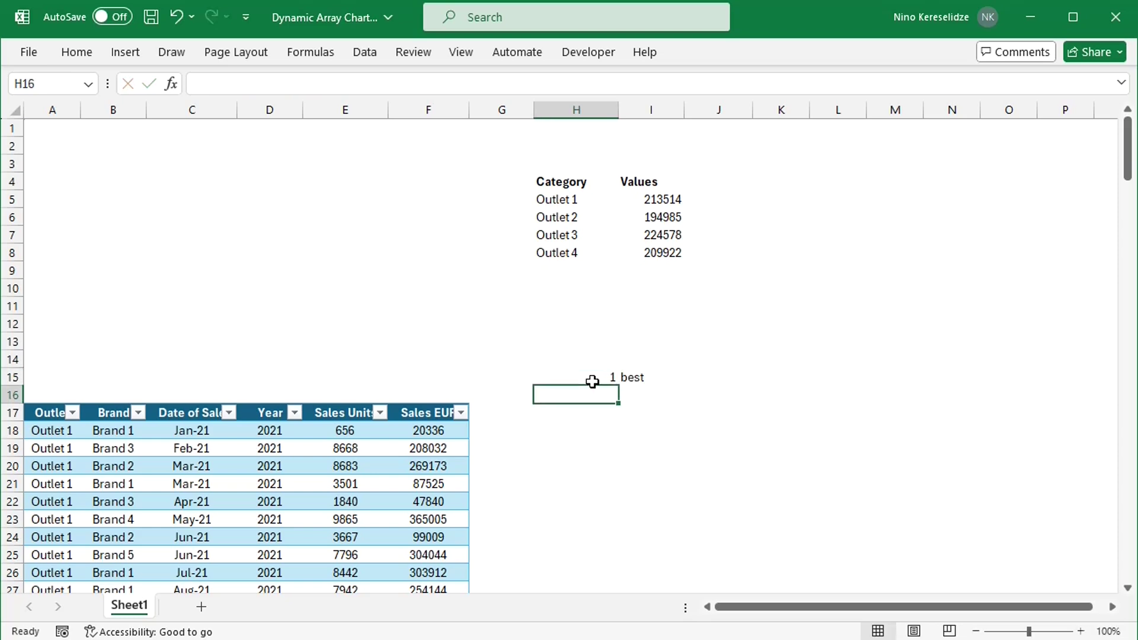
pyautogui.click(575, 379)
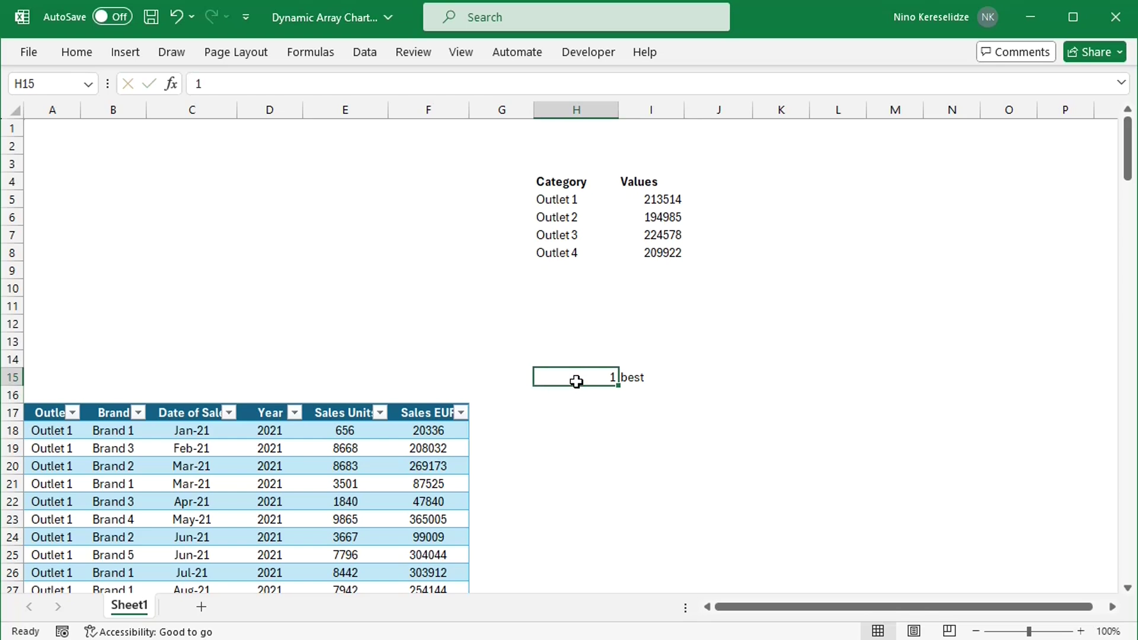
pyautogui.write('2')
pyautogui.press('Return')
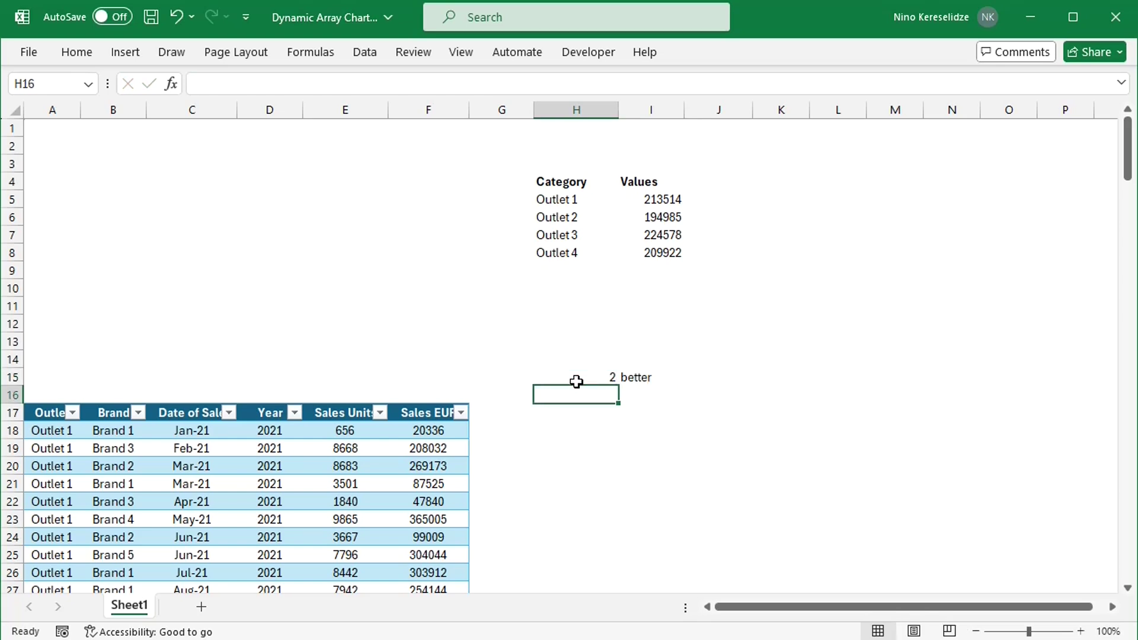
pyautogui.click(577, 381)
pyautogui.write('3')
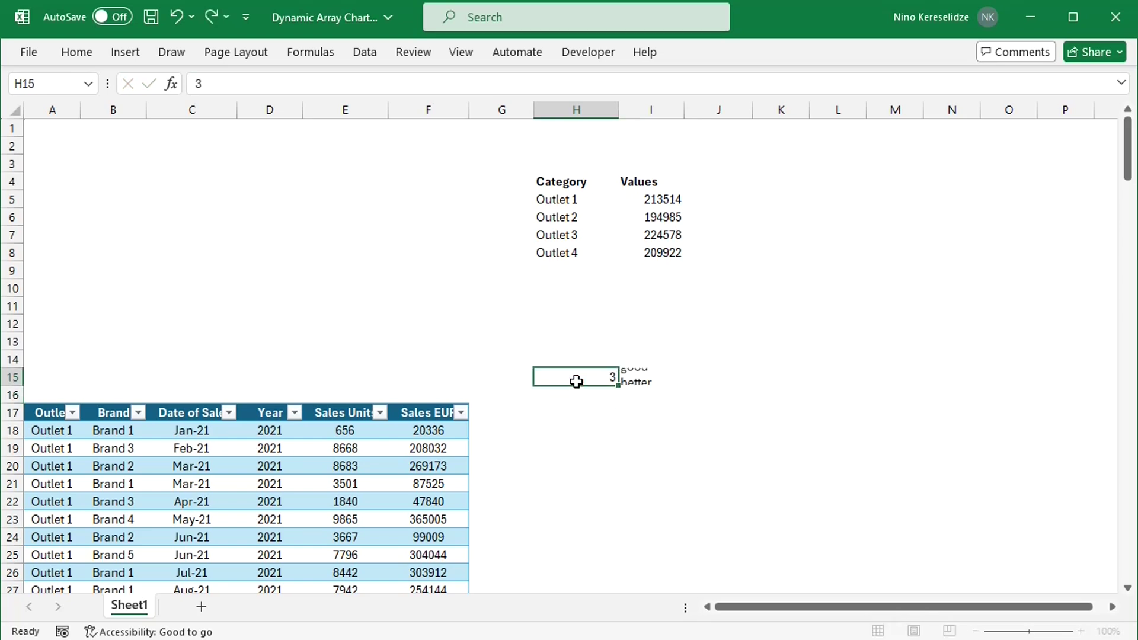
pyautogui.press('Return')
# Replace H15 with {1,2,3} so best, better and good spill across I15:K15.
pyautogui.doubleClick(645, 379)
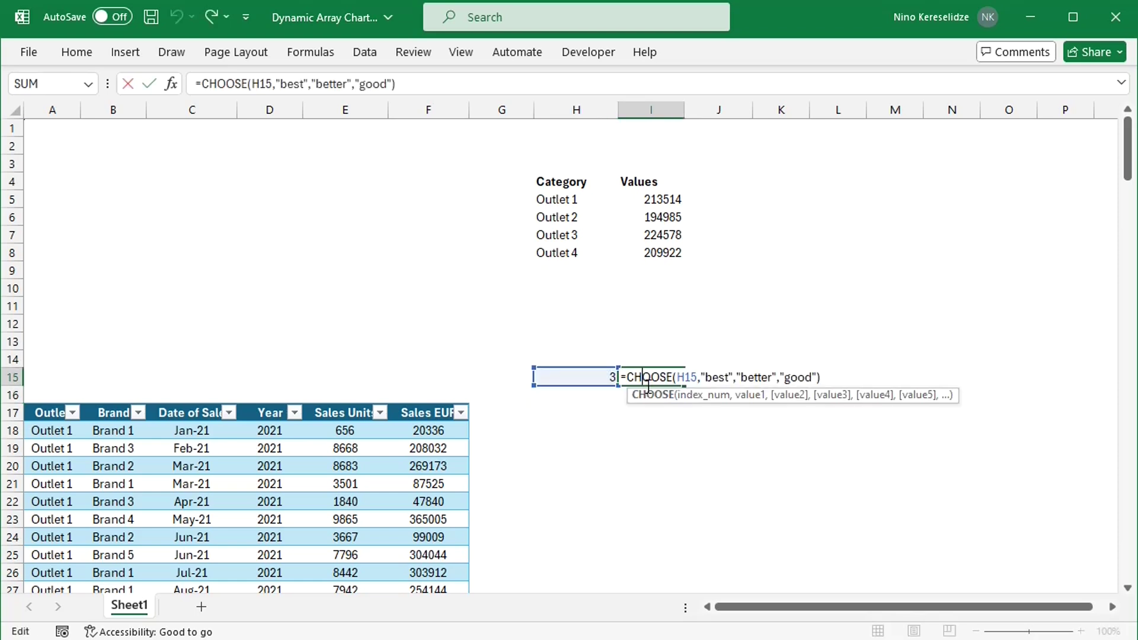
pyautogui.doubleClick(704, 384)
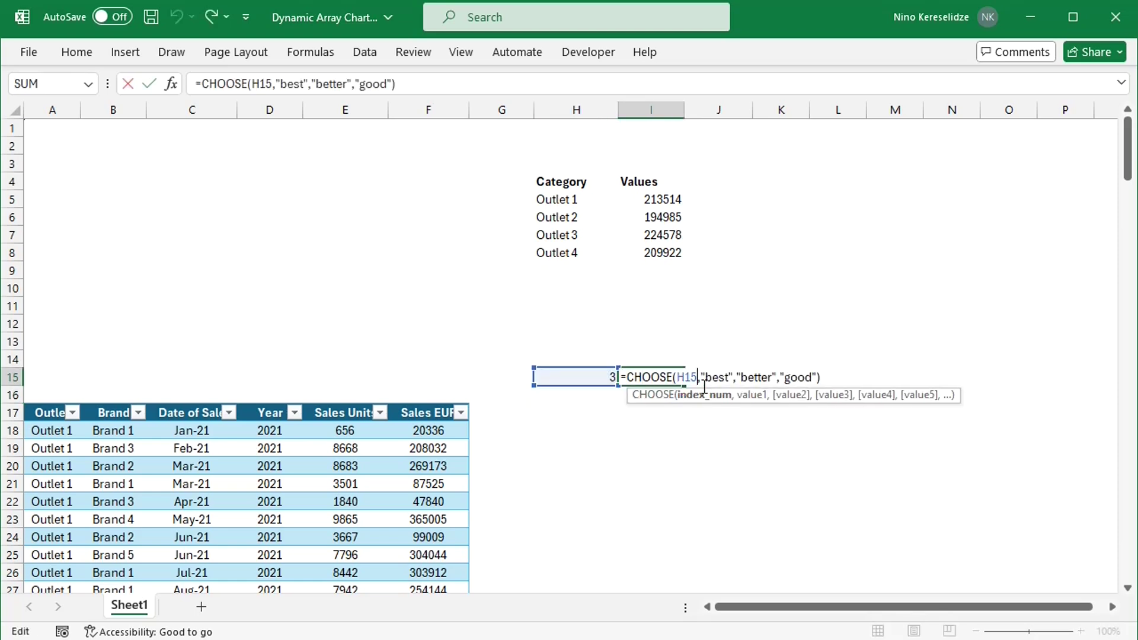
pyautogui.press('Delete')
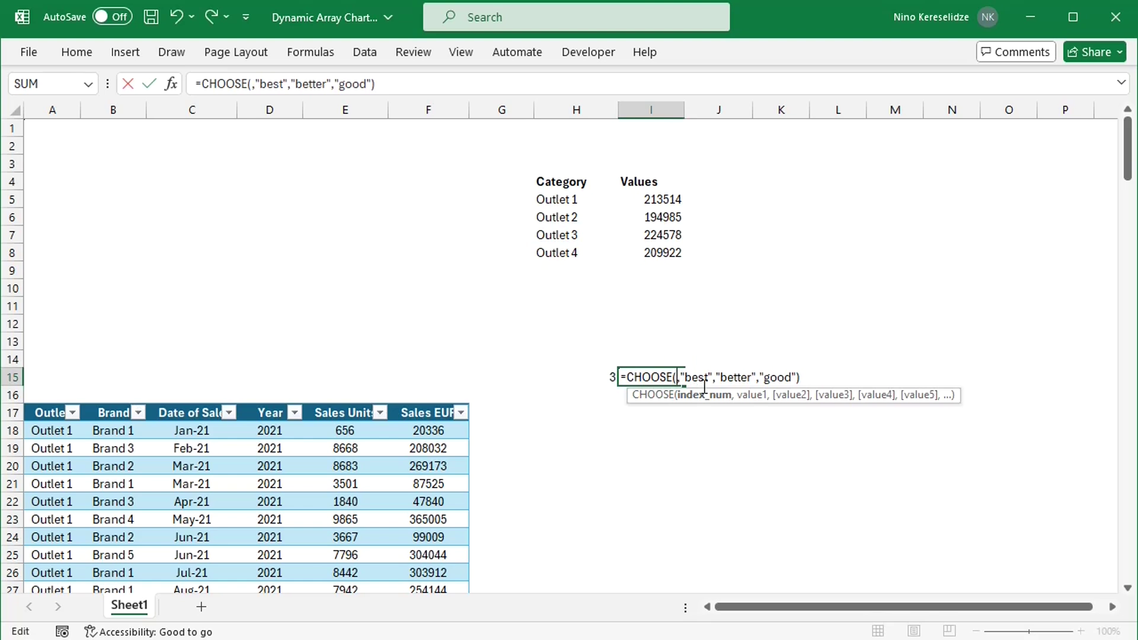
pyautogui.write('{')
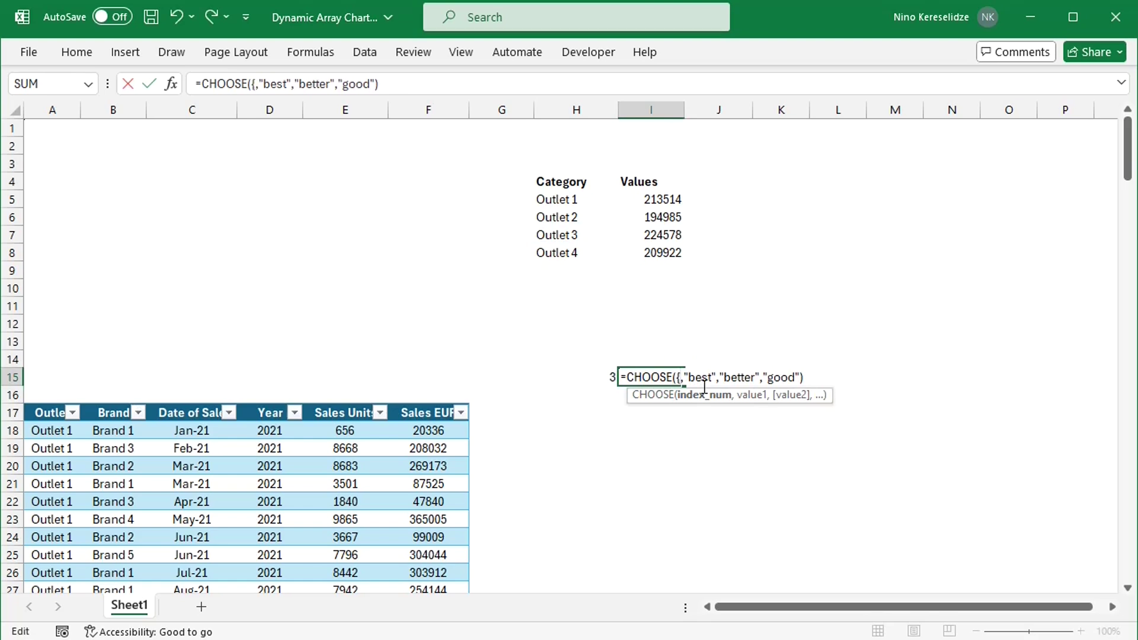
pyautogui.write('1,2,3')
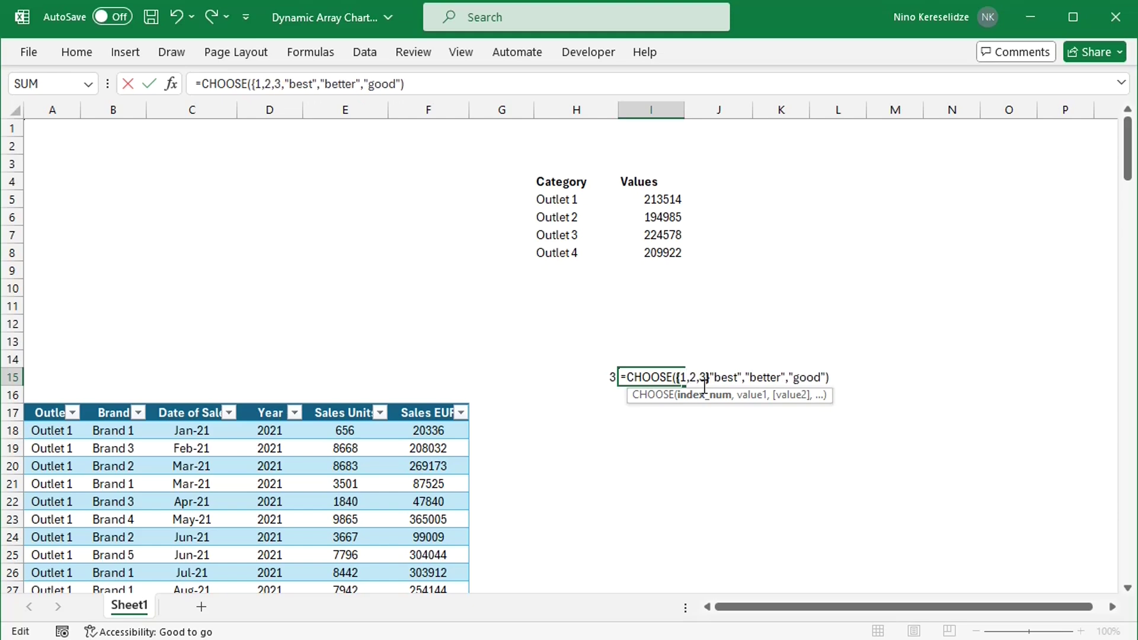
pyautogui.write('}')
pyautogui.scroll(3, 704, 384)
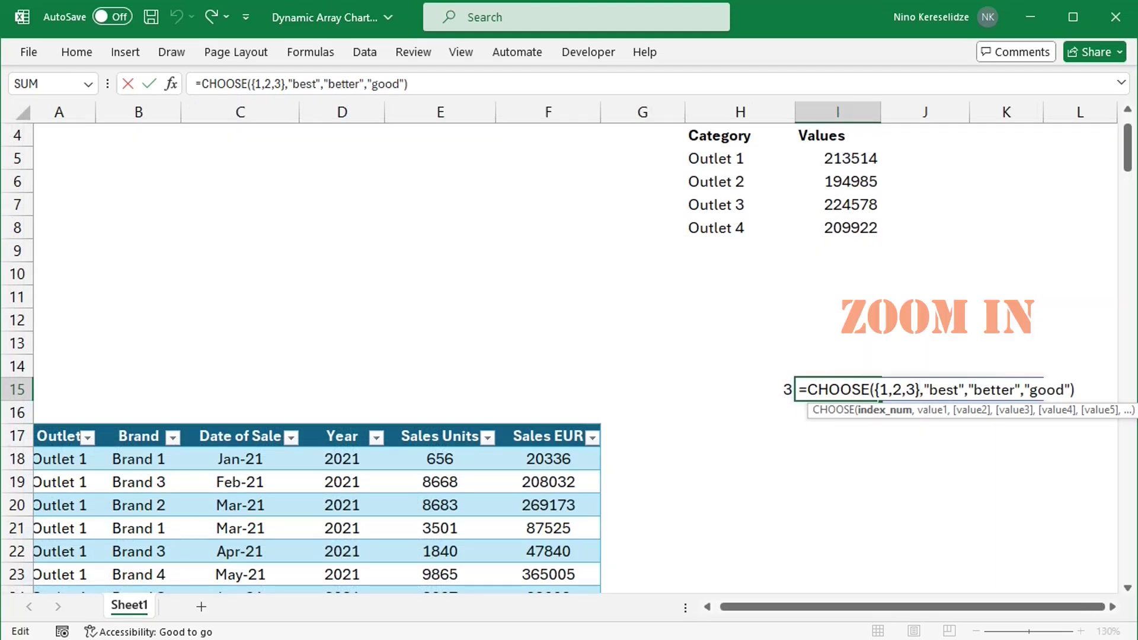
pyautogui.scroll(-3, 752, 385)
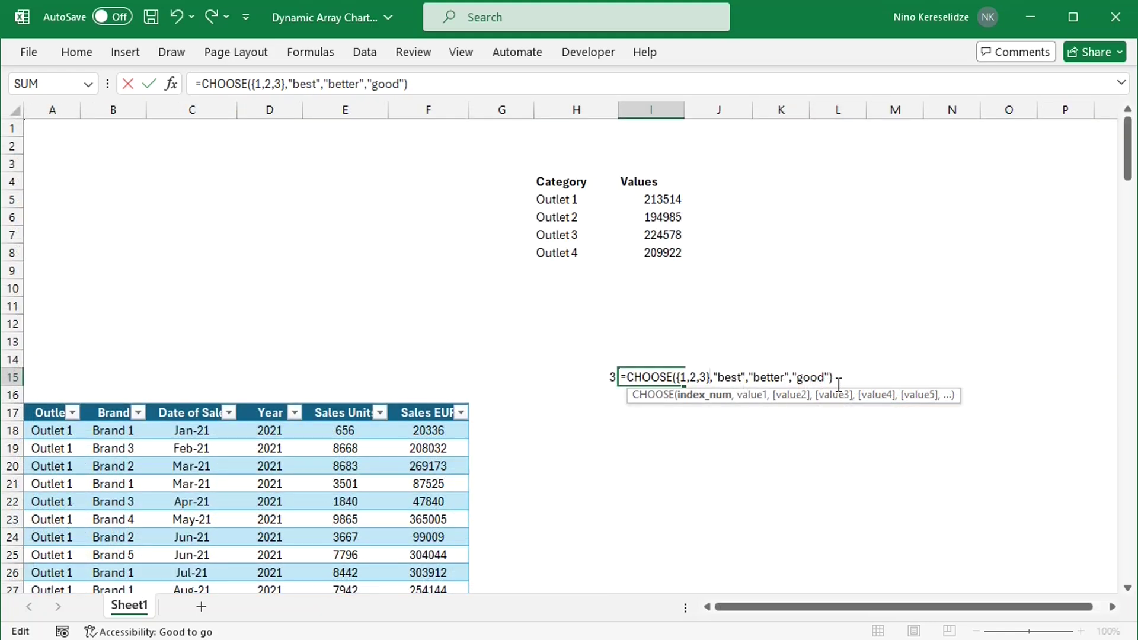
pyautogui.press('Return')
pyautogui.click(657, 384)
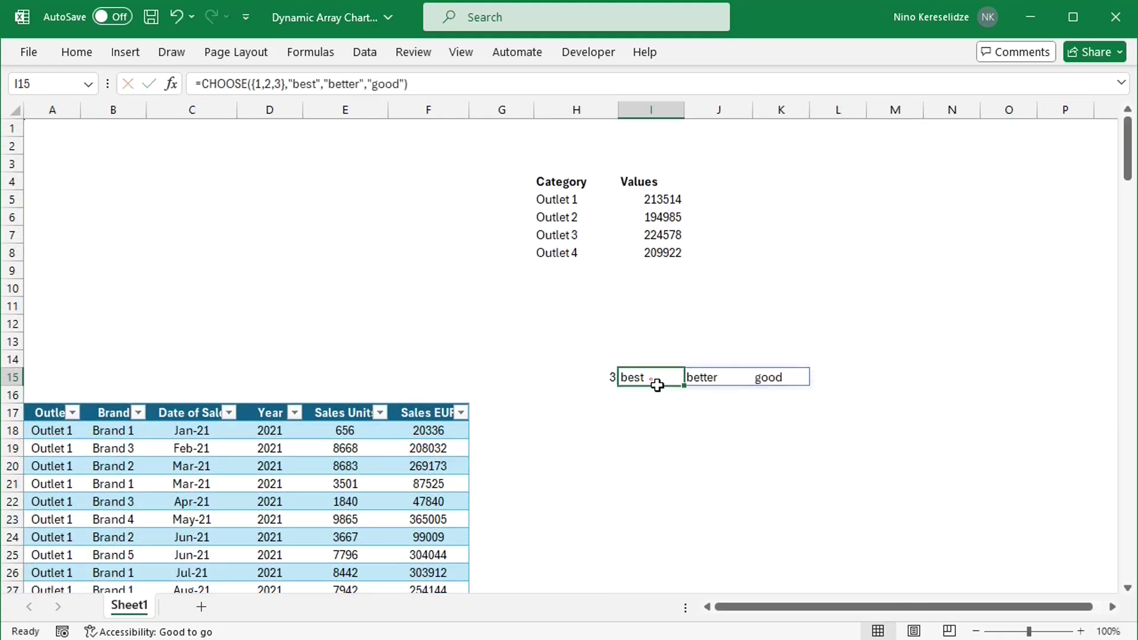
pyautogui.click(793, 381)
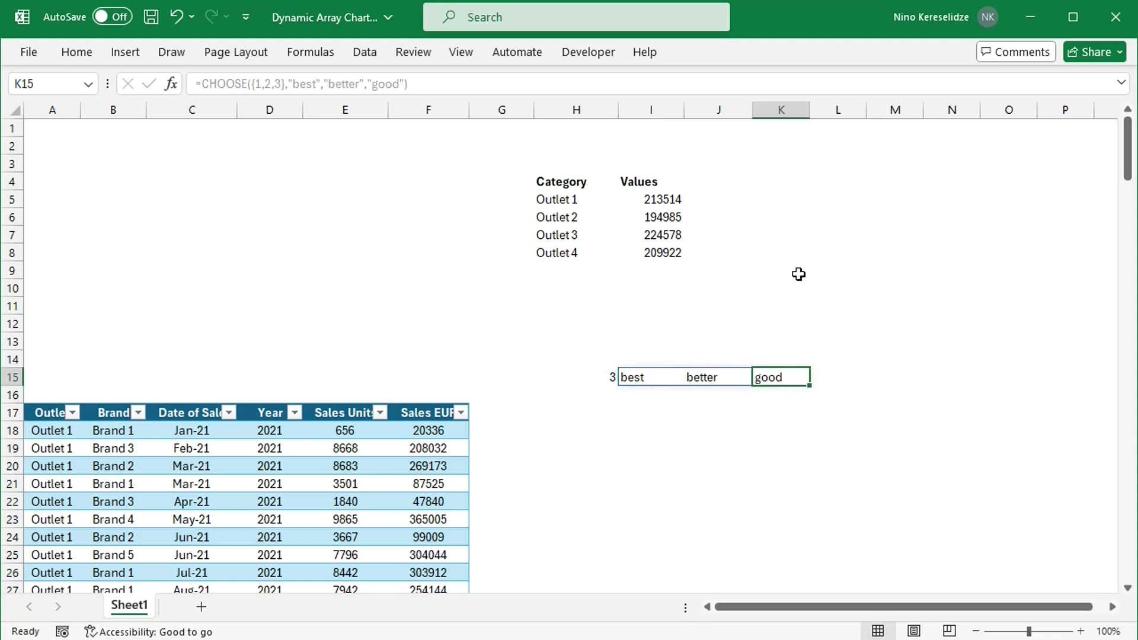
# In K5 enter =CHOOSE({1,2},UNIQUE(Table1[Outlet]),SUMIF(...Table1[Sales Units])) to spill outlets with unit totals.
pyautogui.click(792, 205)
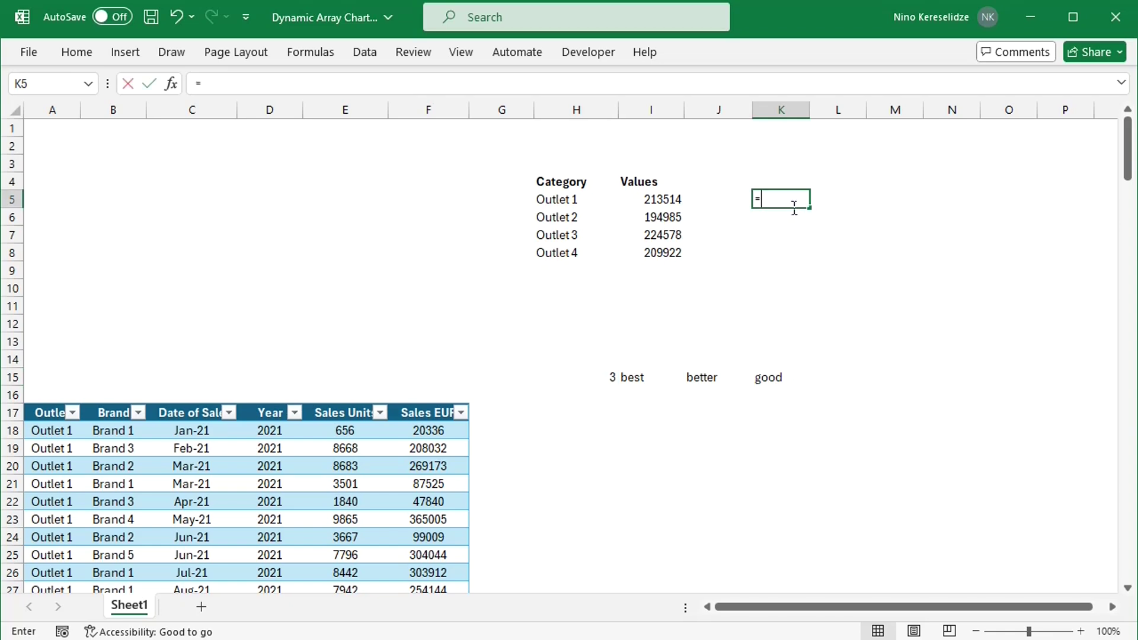
pyautogui.write('=choos')
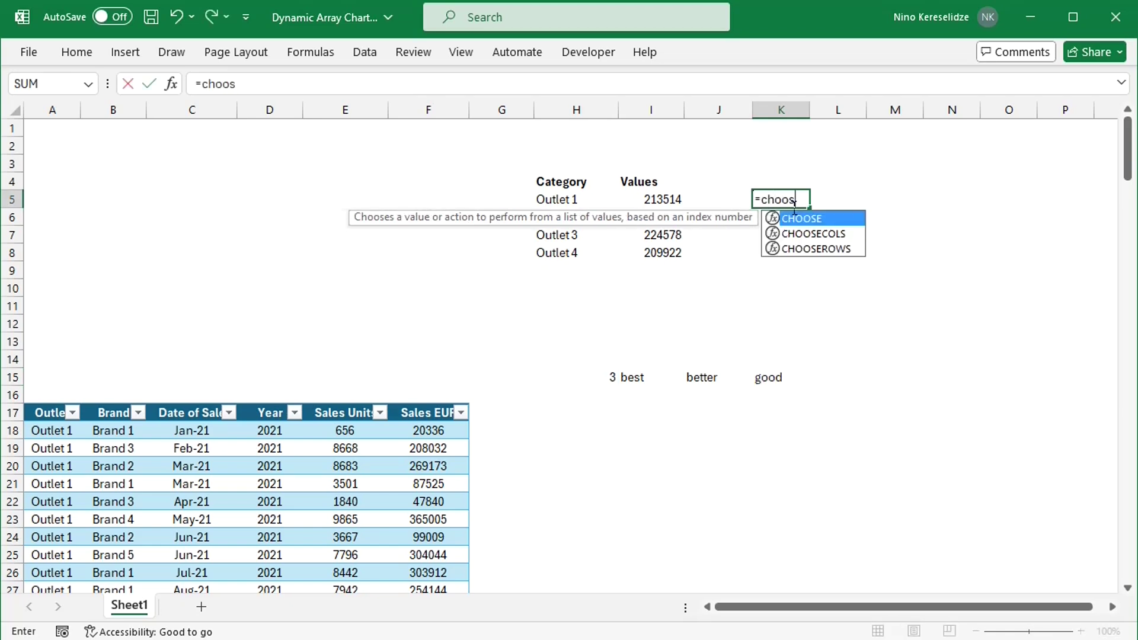
pyautogui.write('e(')
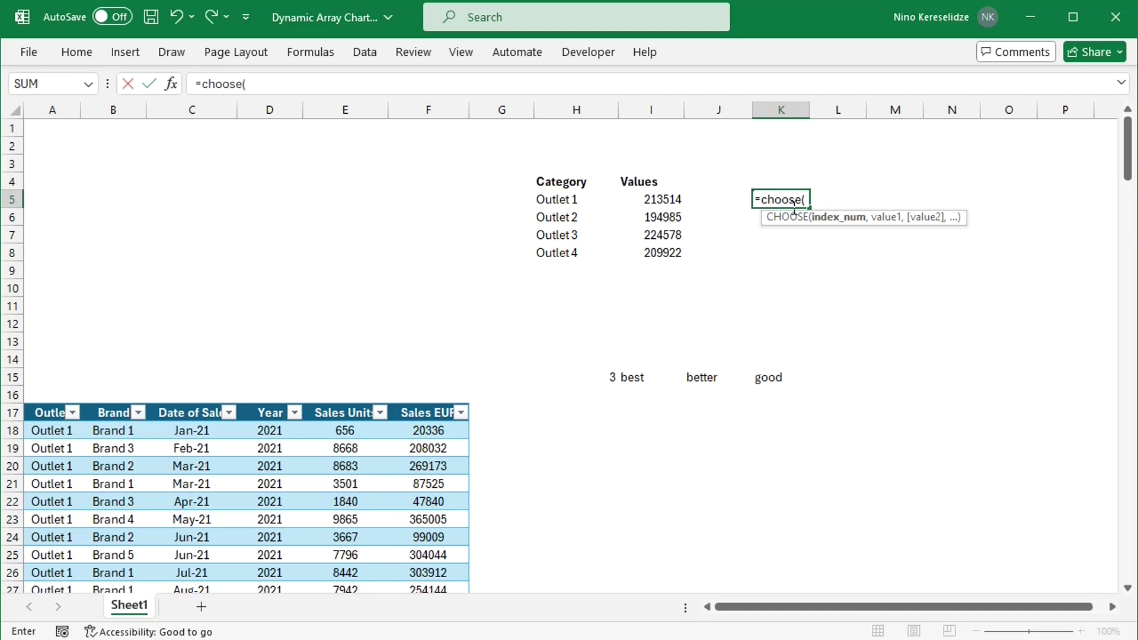
pyautogui.write('{1,2},')
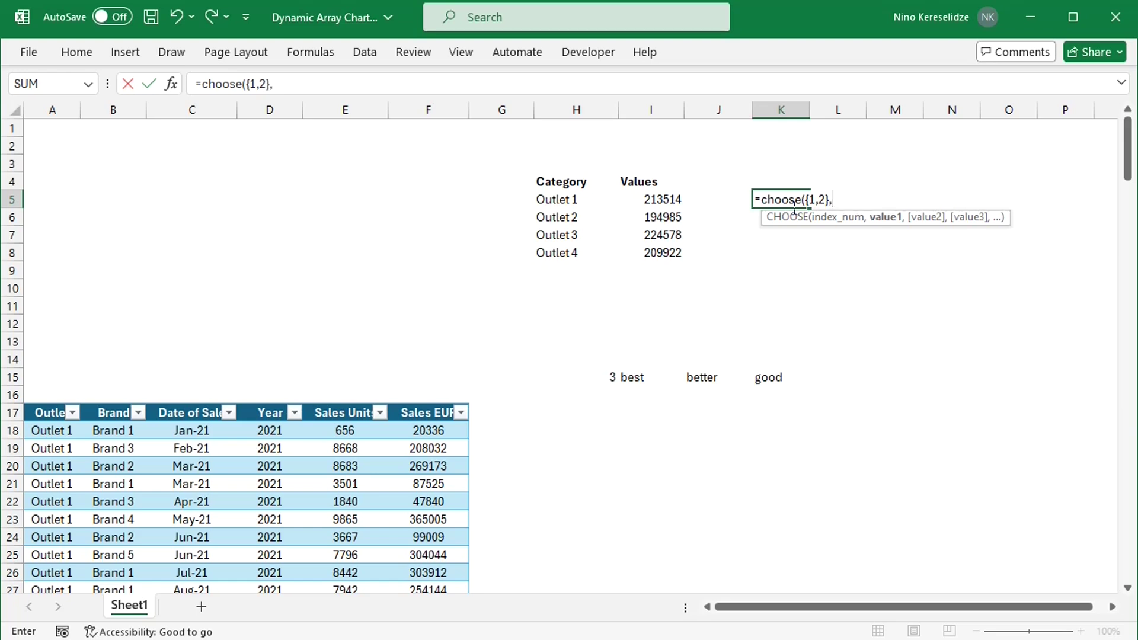
pyautogui.write('unique')
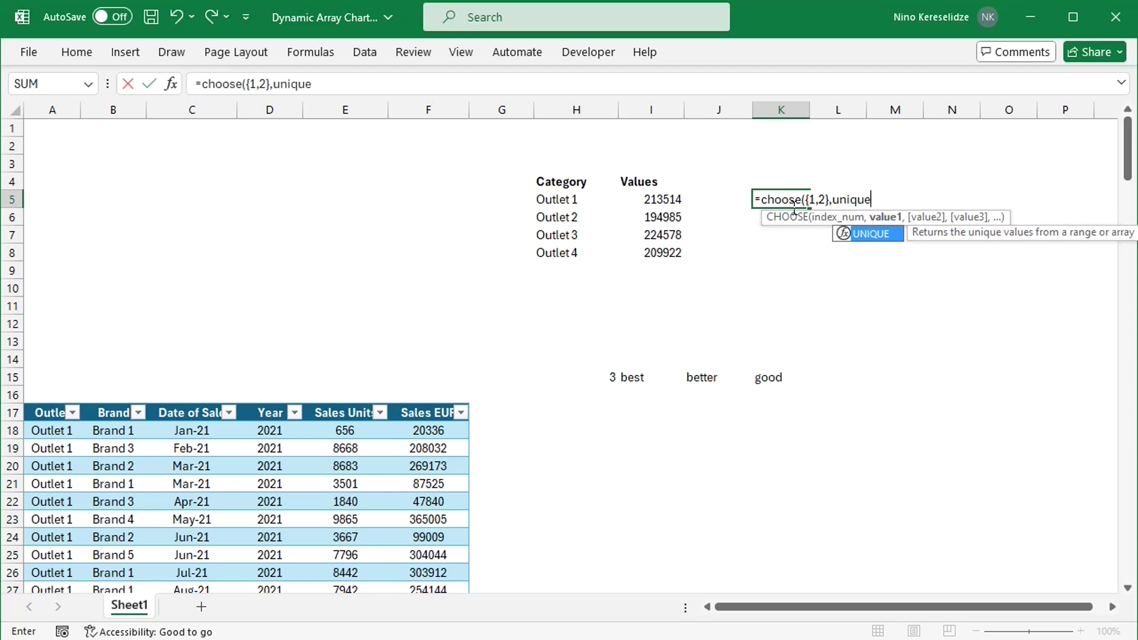
pyautogui.write('(')
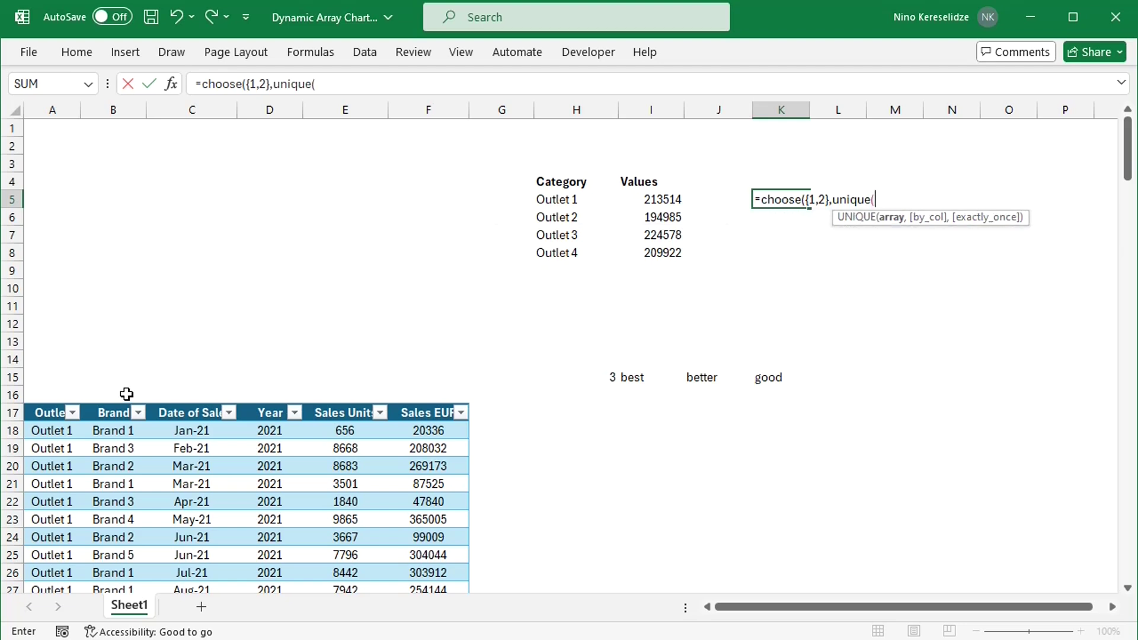
pyautogui.click(61, 417)
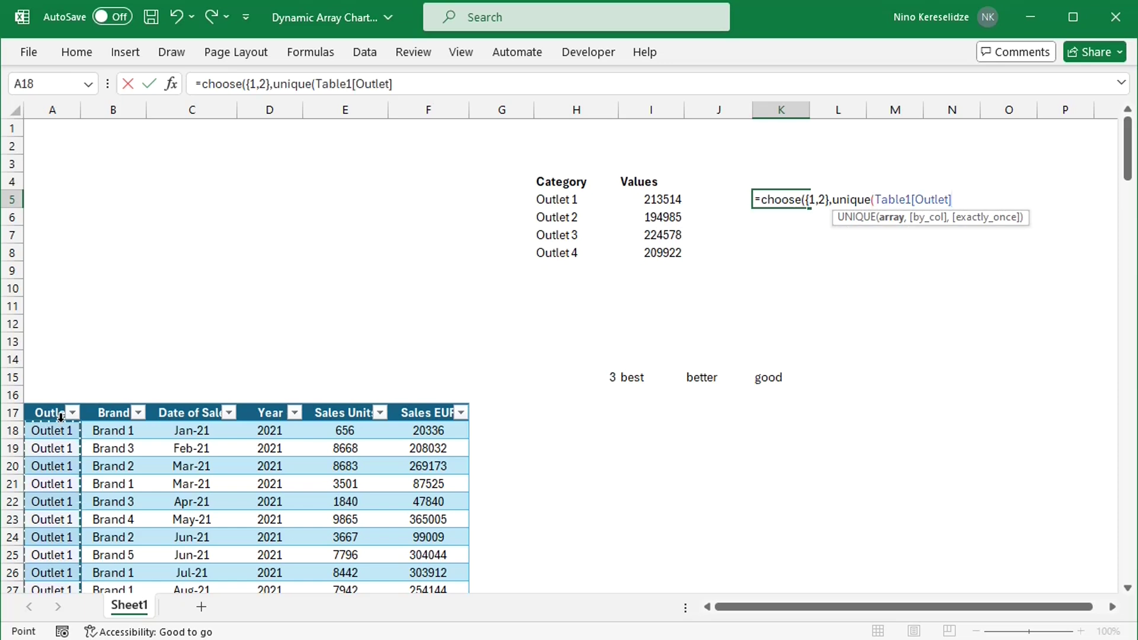
pyautogui.write(')')
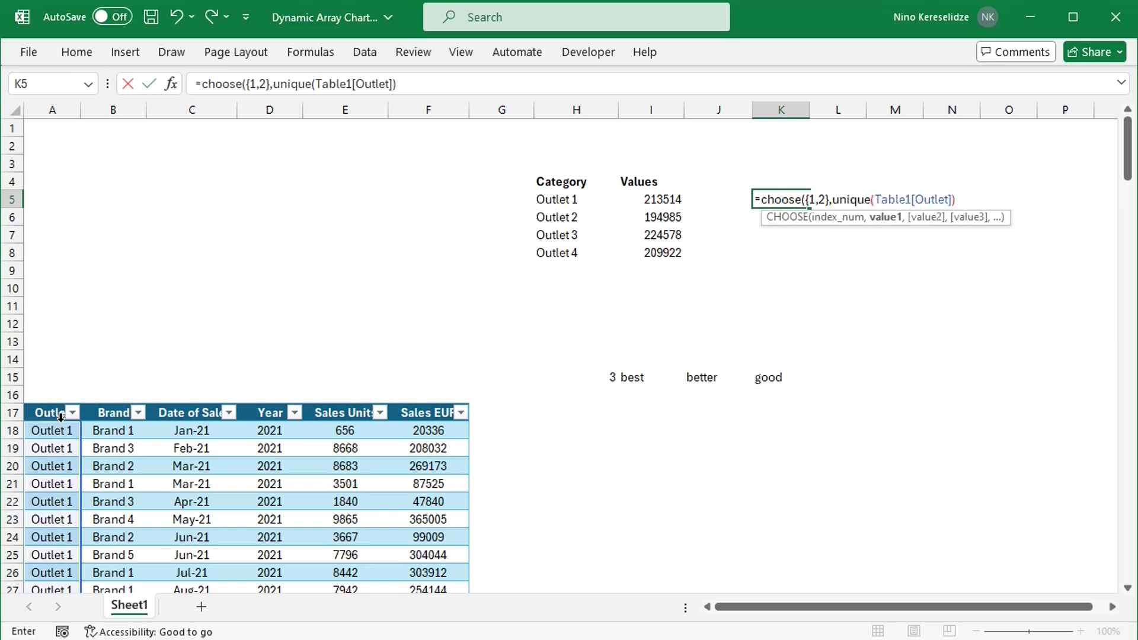
pyautogui.write(',')
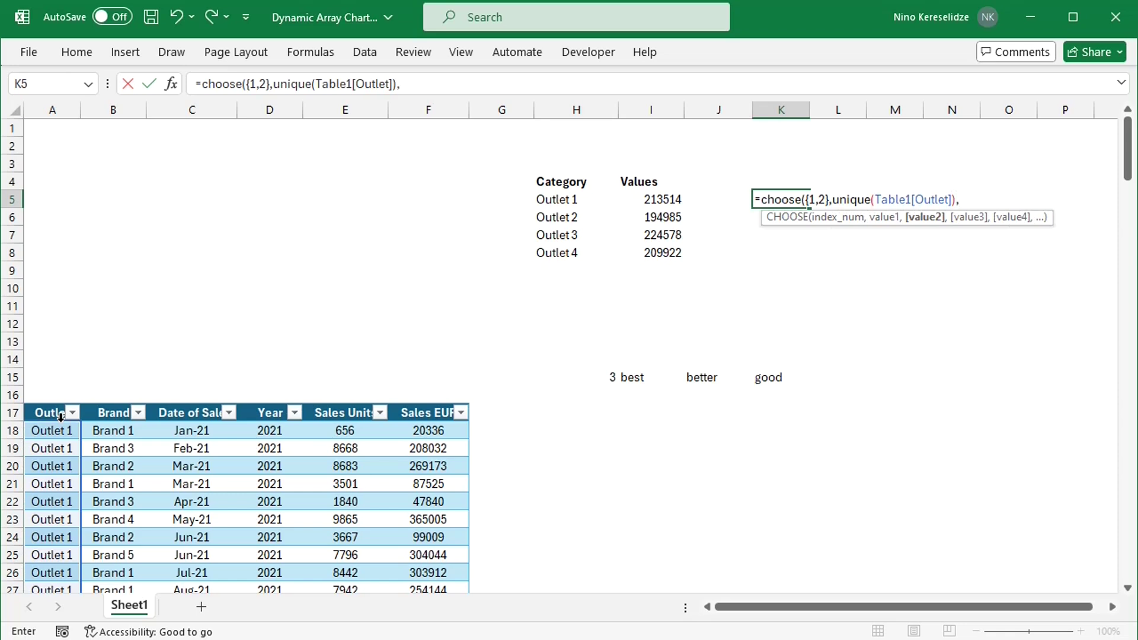
pyautogui.write('sumif')
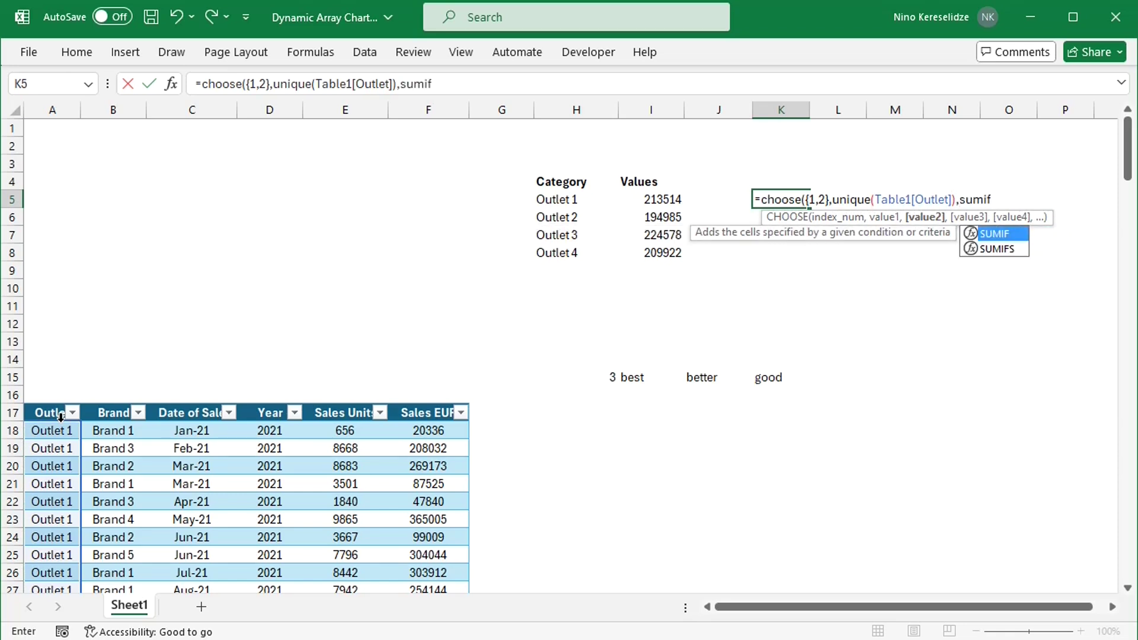
pyautogui.write('(')
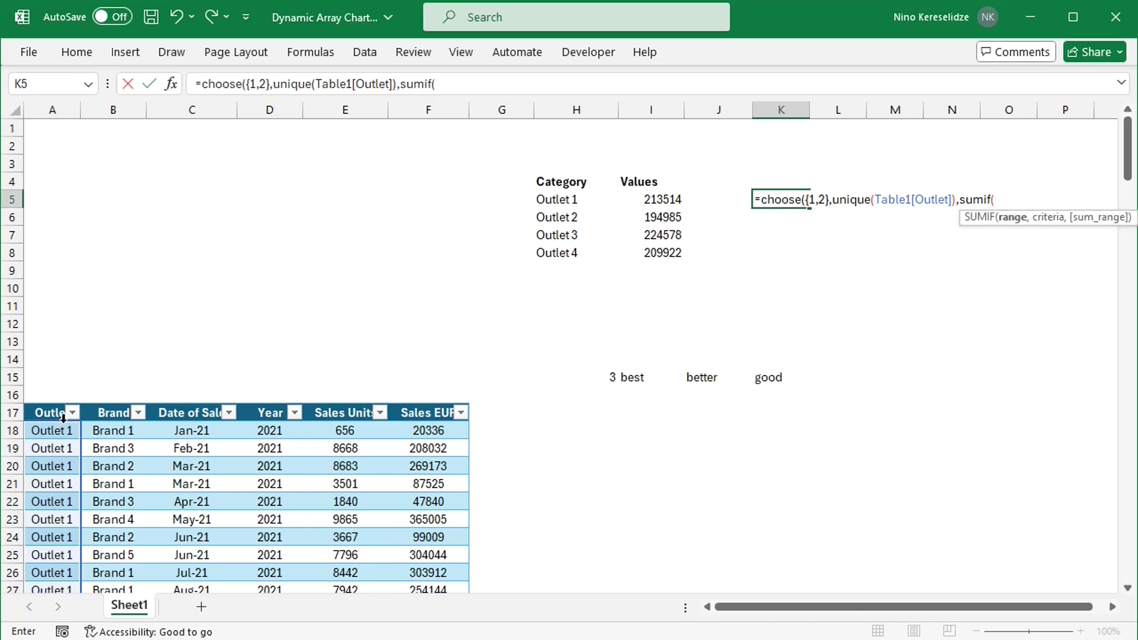
pyautogui.click(63, 418)
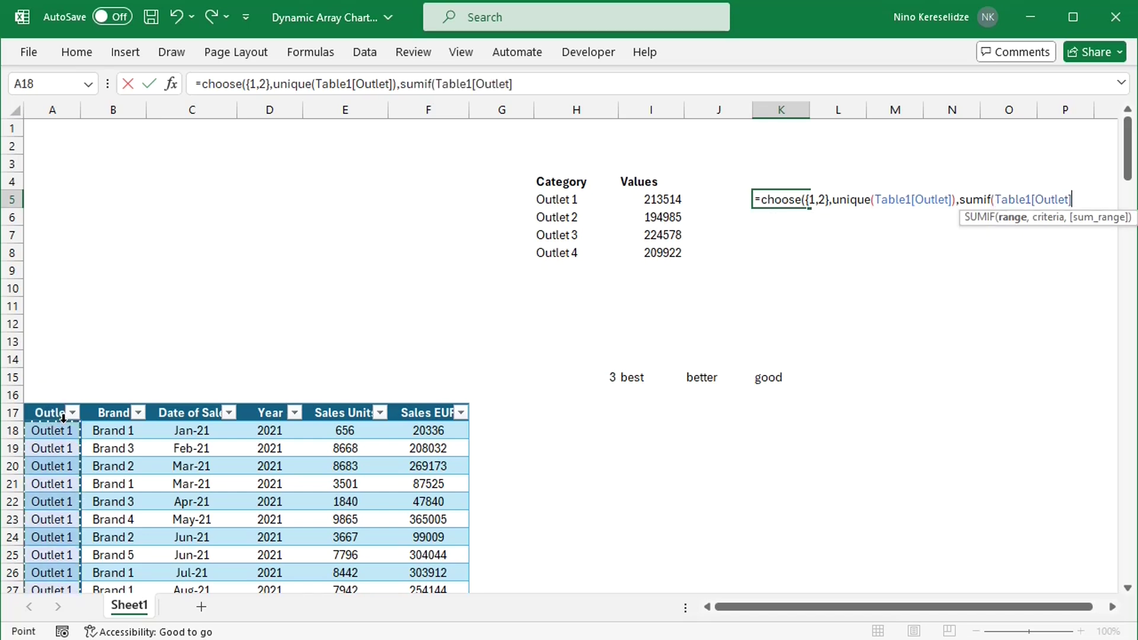
pyautogui.write(',')
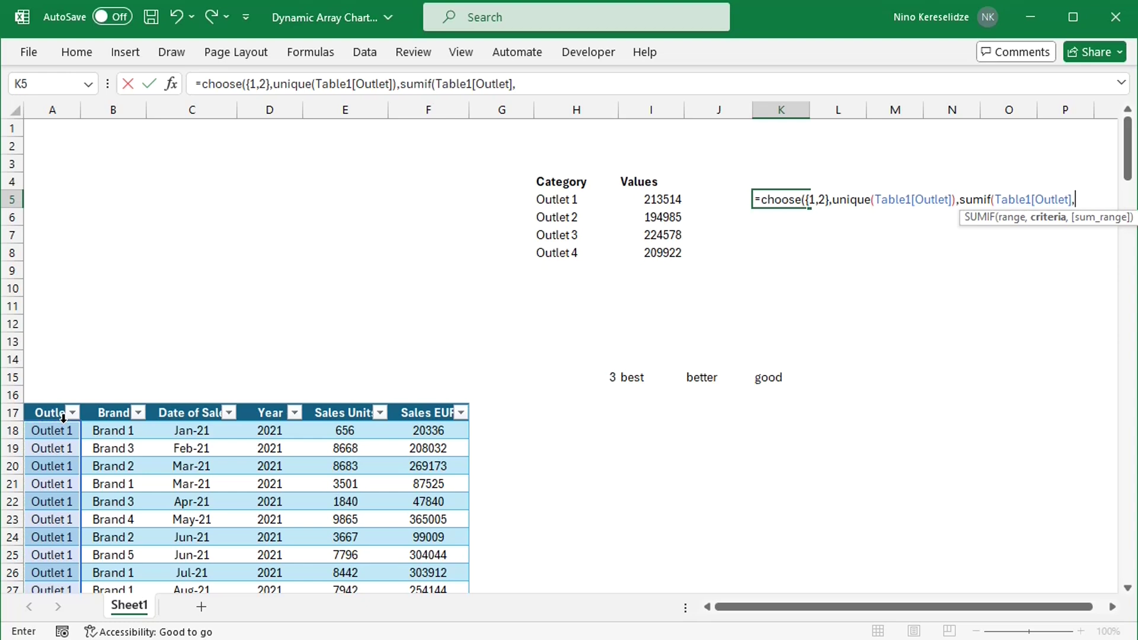
pyautogui.write('unique')
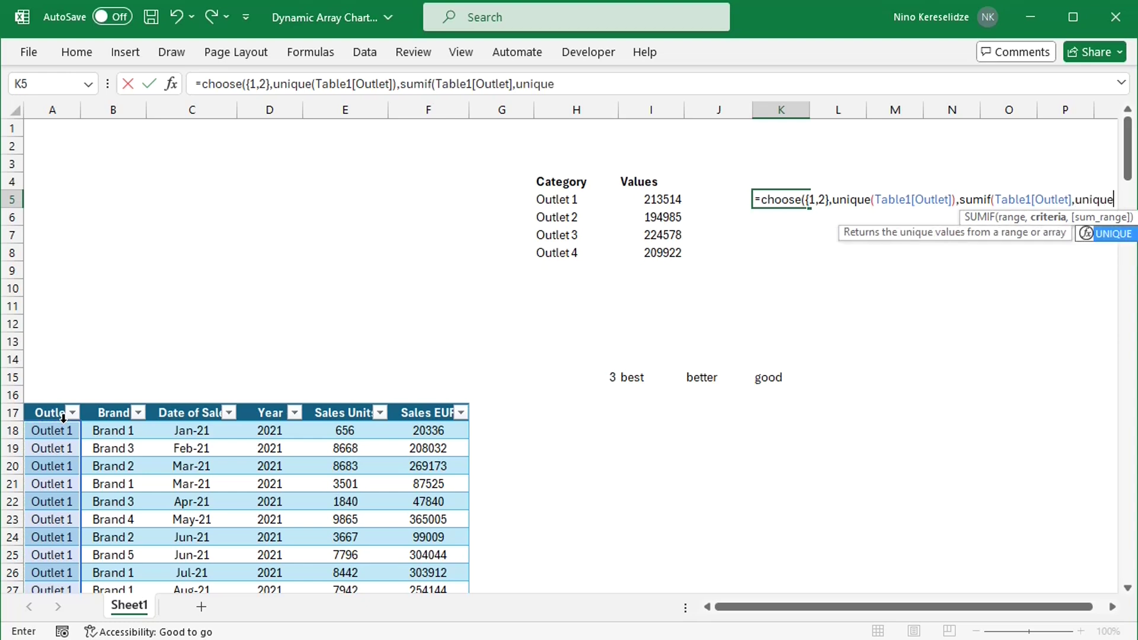
pyautogui.write('(')
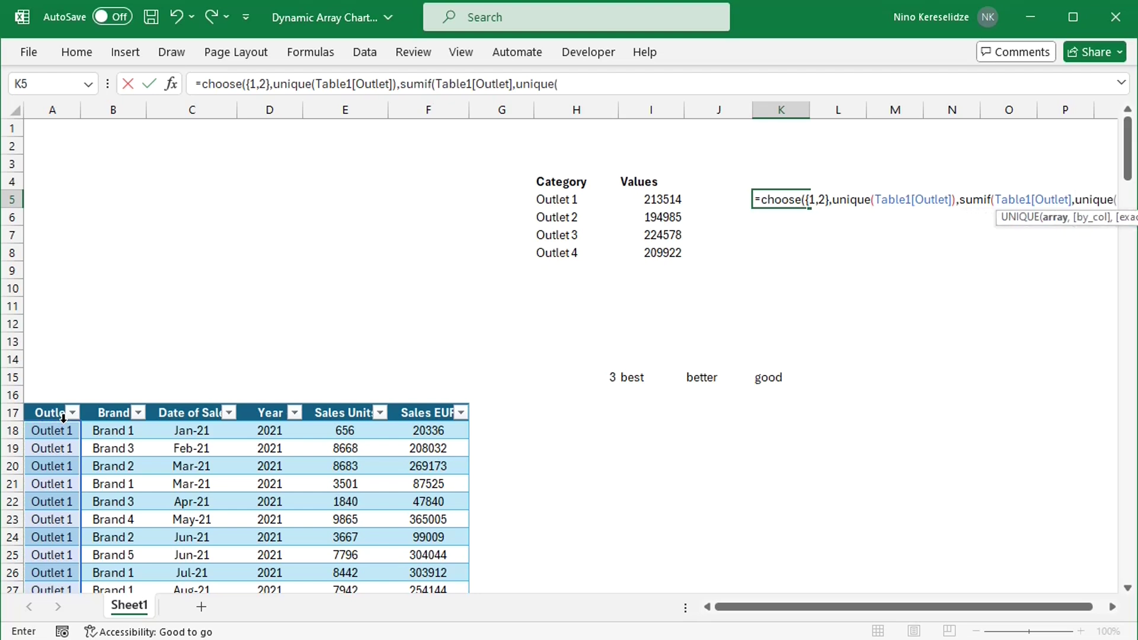
pyautogui.click(64, 418)
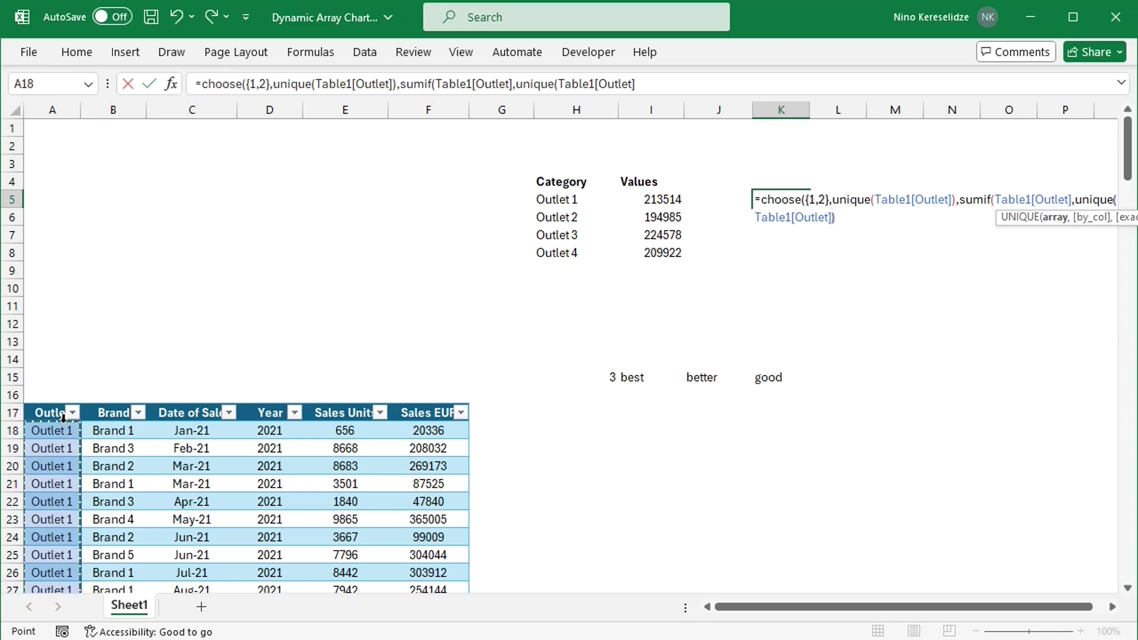
pyautogui.write(')')
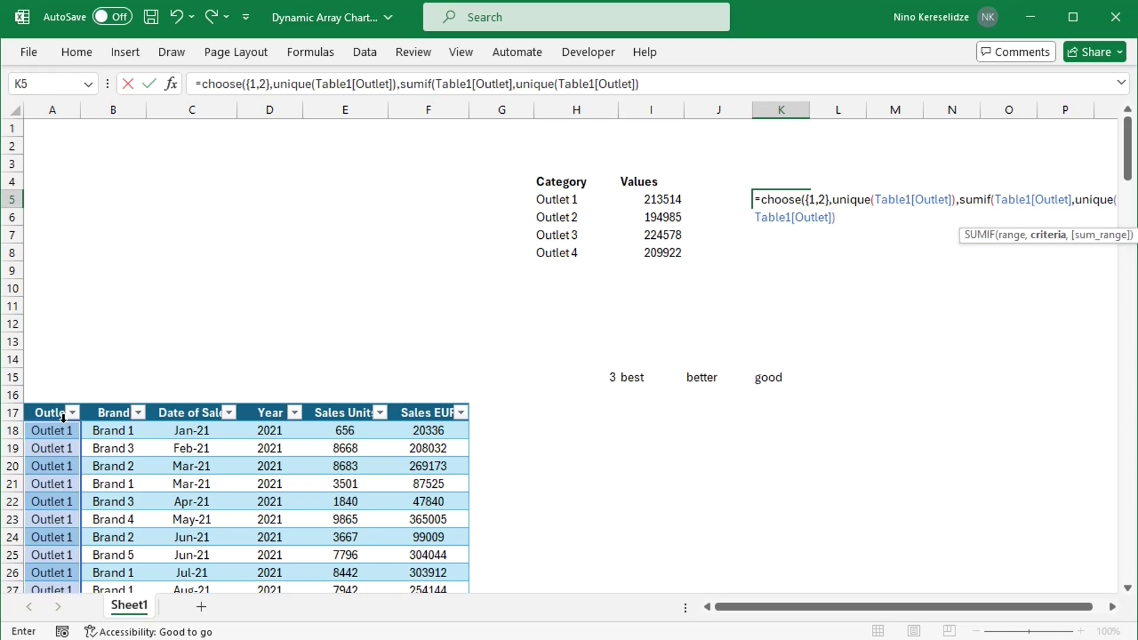
pyautogui.write(',')
pyautogui.click(357, 419)
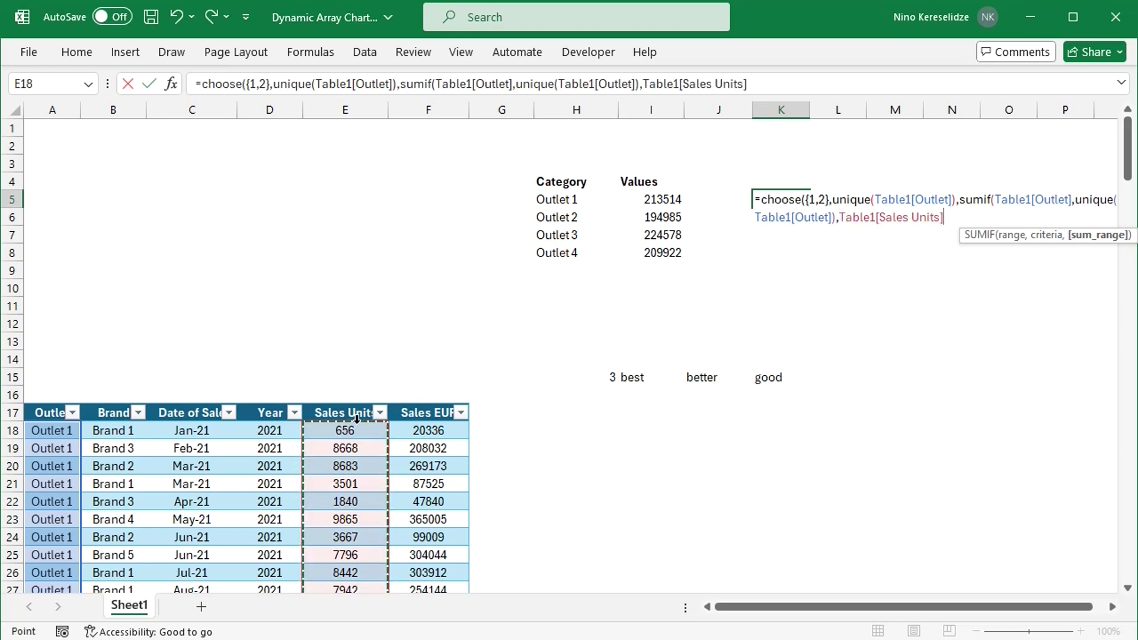
pyautogui.write(')')
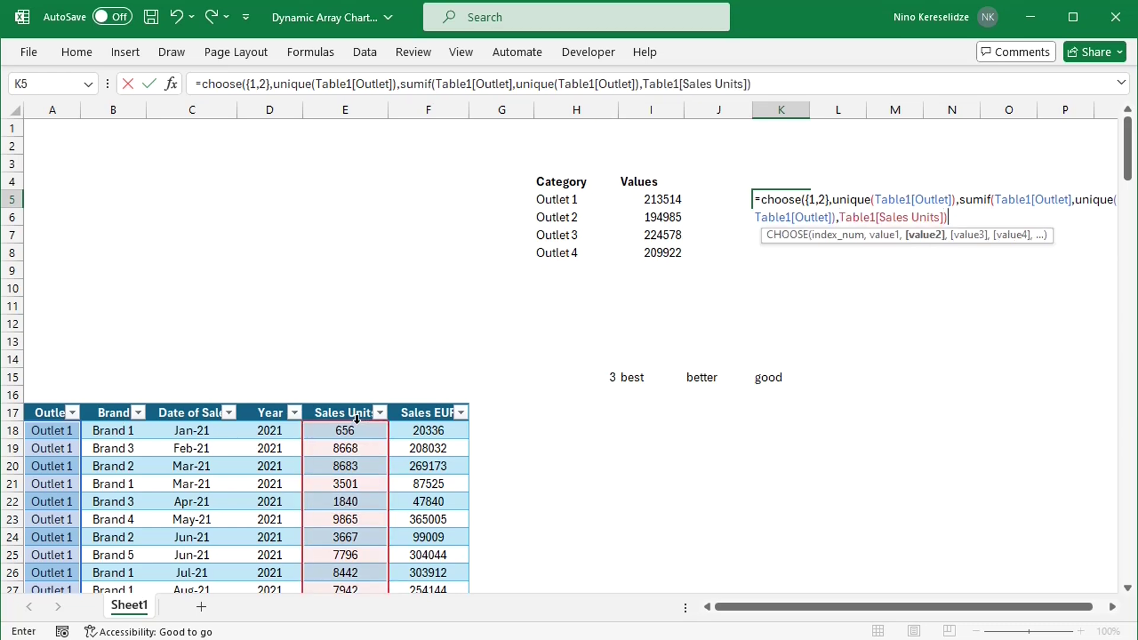
pyautogui.write(')')
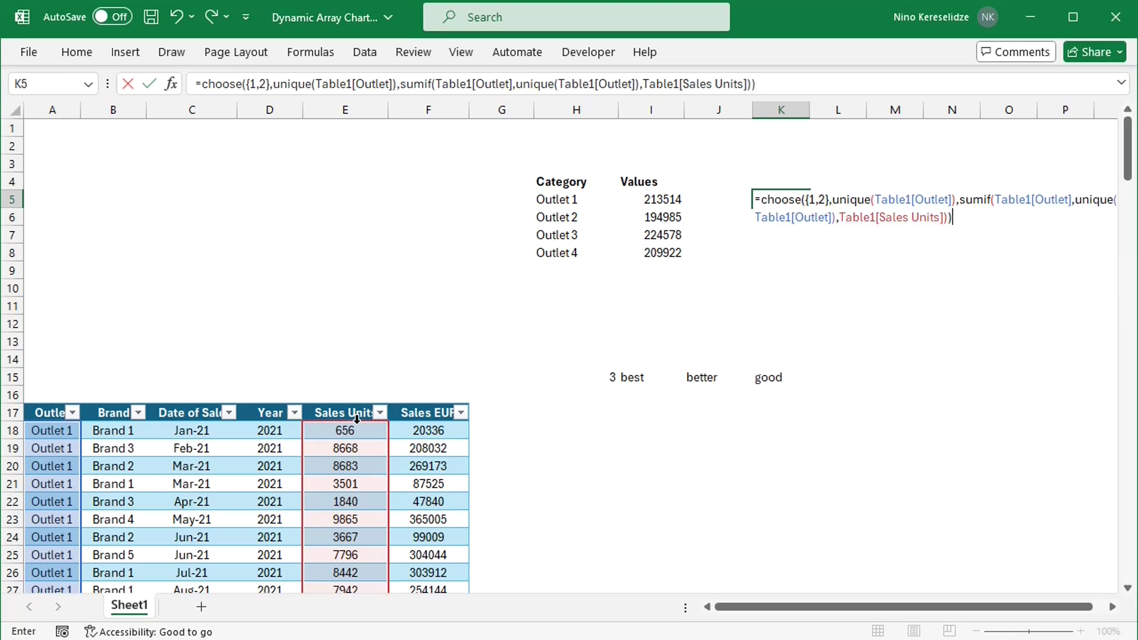
pyautogui.press('Return')
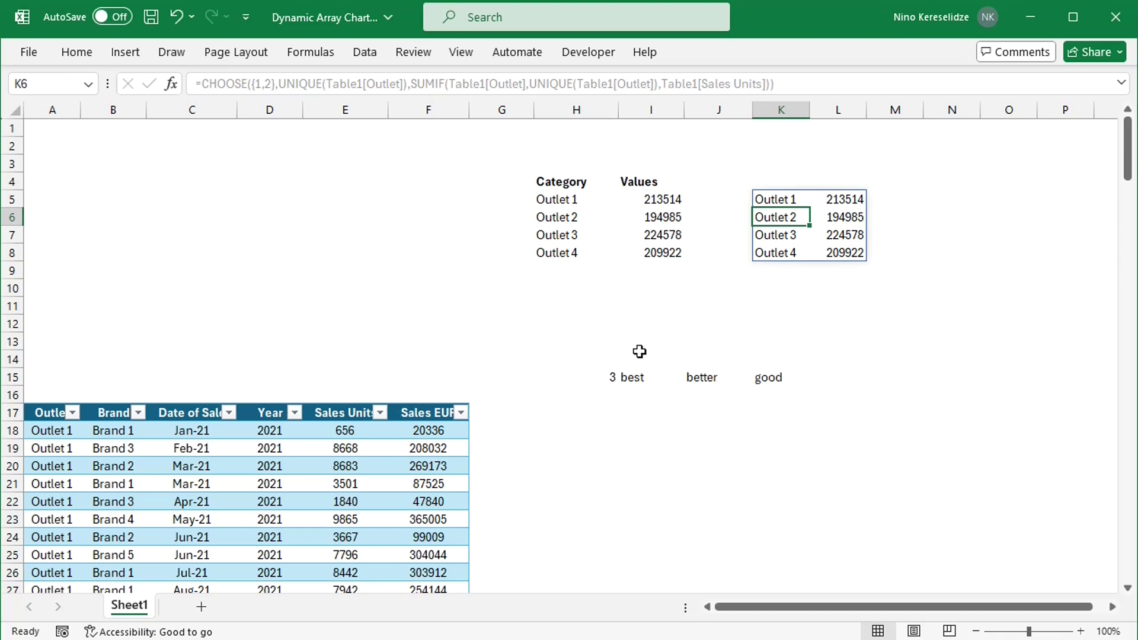
# Delete the test CHOOSE formula in I15 and the 3 in H15.
pyautogui.click(637, 382)
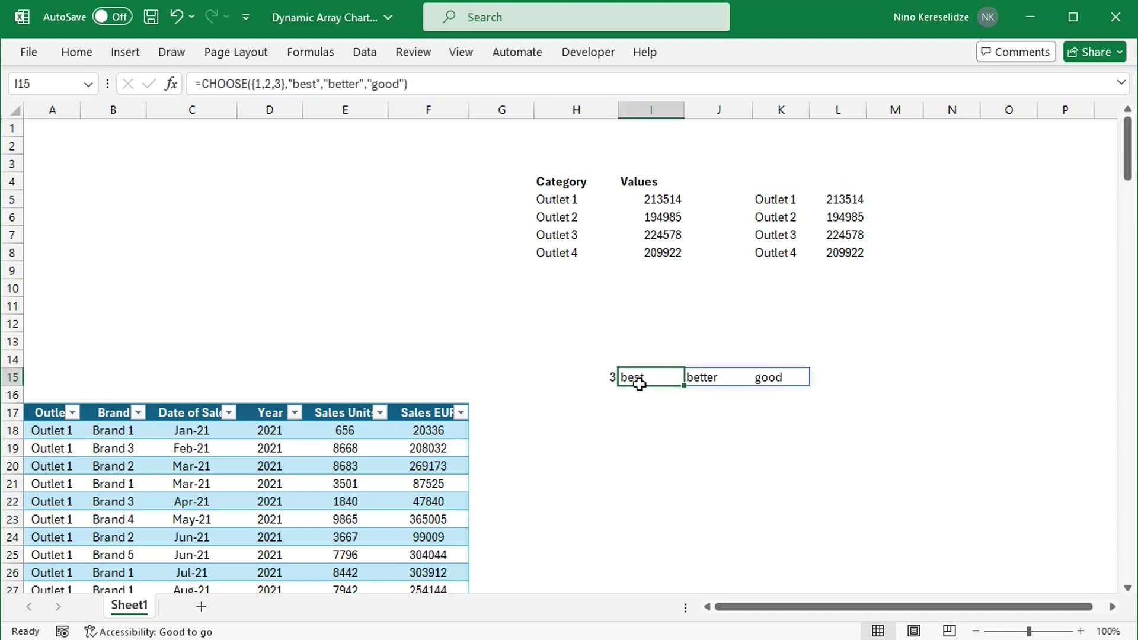
pyautogui.press('Delete')
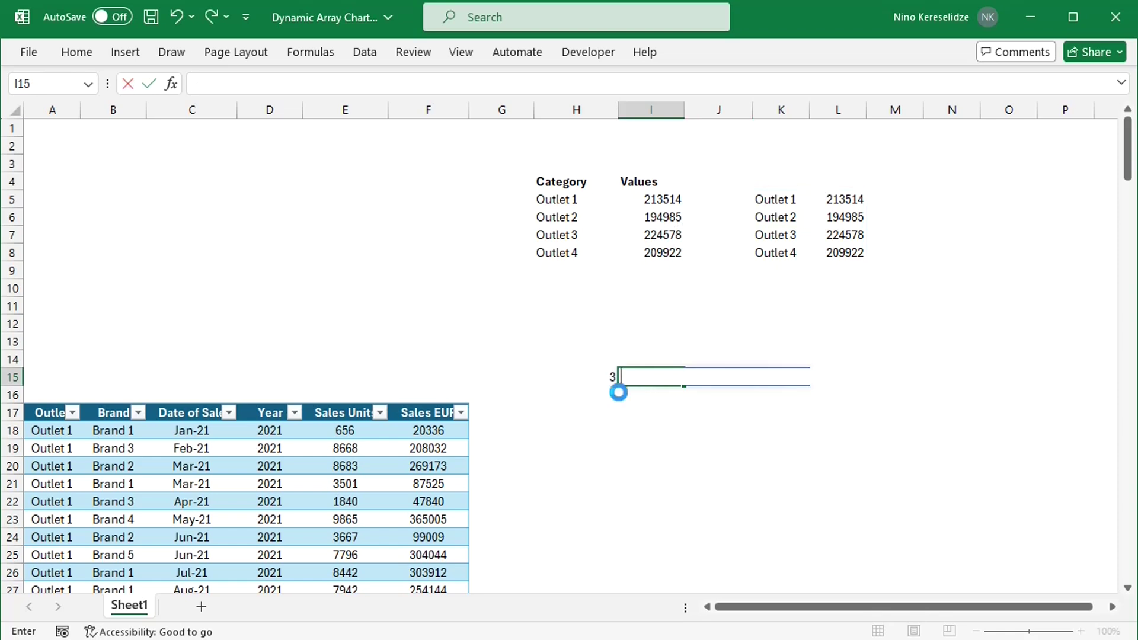
pyautogui.click(610, 385)
pyautogui.press('BackSpace')
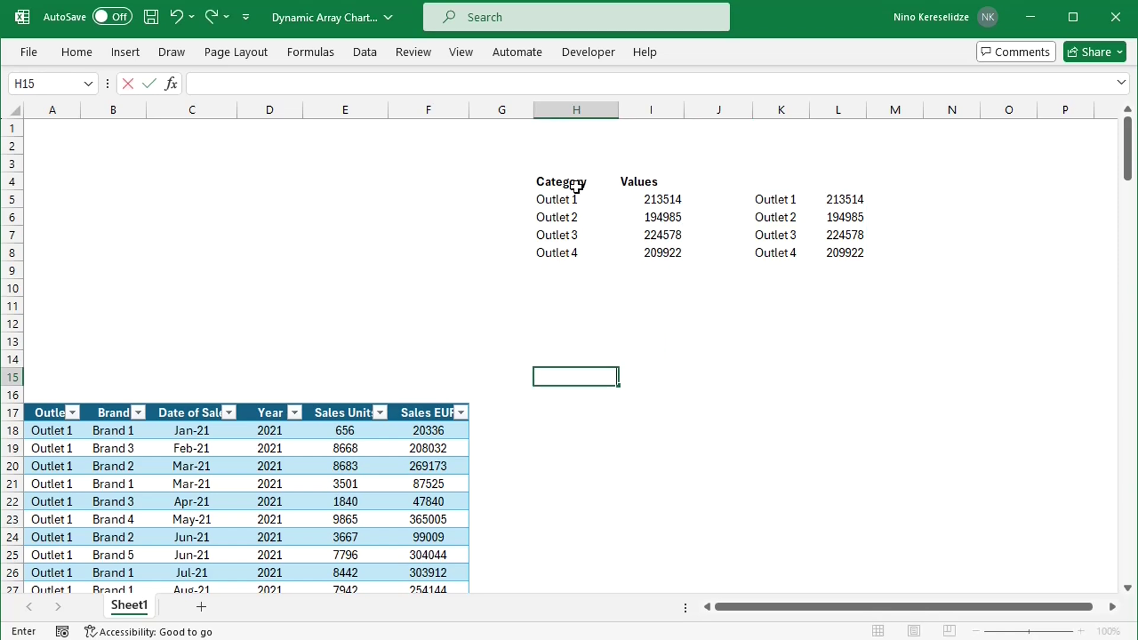
pyautogui.click(601, 187)
pyautogui.moveTo(601, 187); pyautogui.dragTo(641, 186)
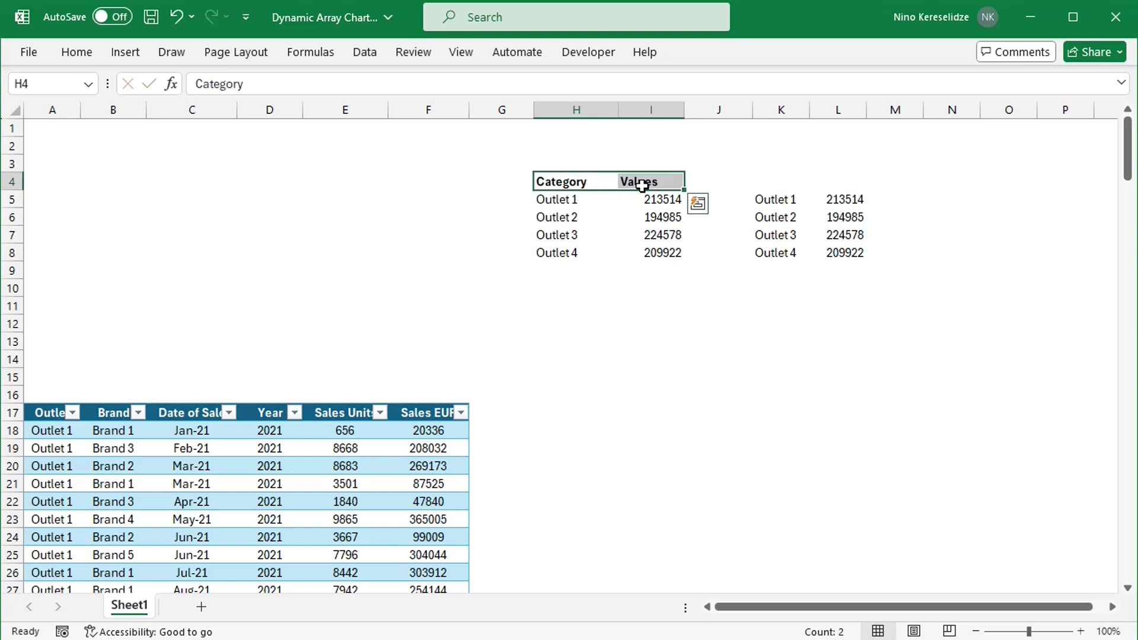
# Copy the Category and Values headers into K4:L4 and save the workbook.
pyautogui.hotkey('ctrl', 'c')
pyautogui.click(784, 188)
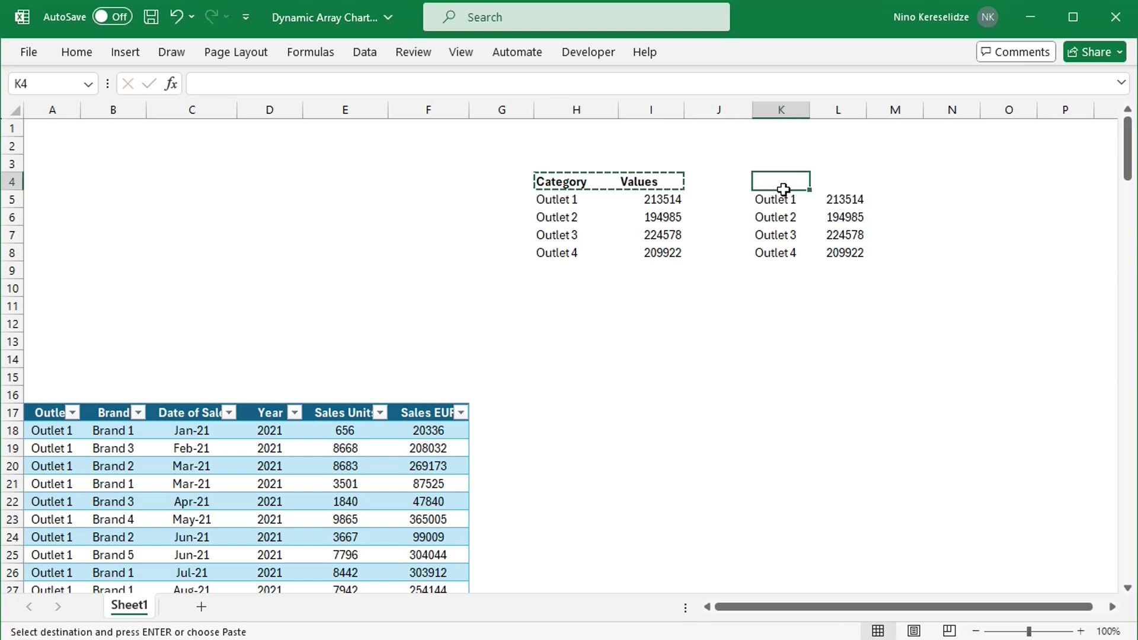
pyautogui.hotkey('ctrl', 'v')
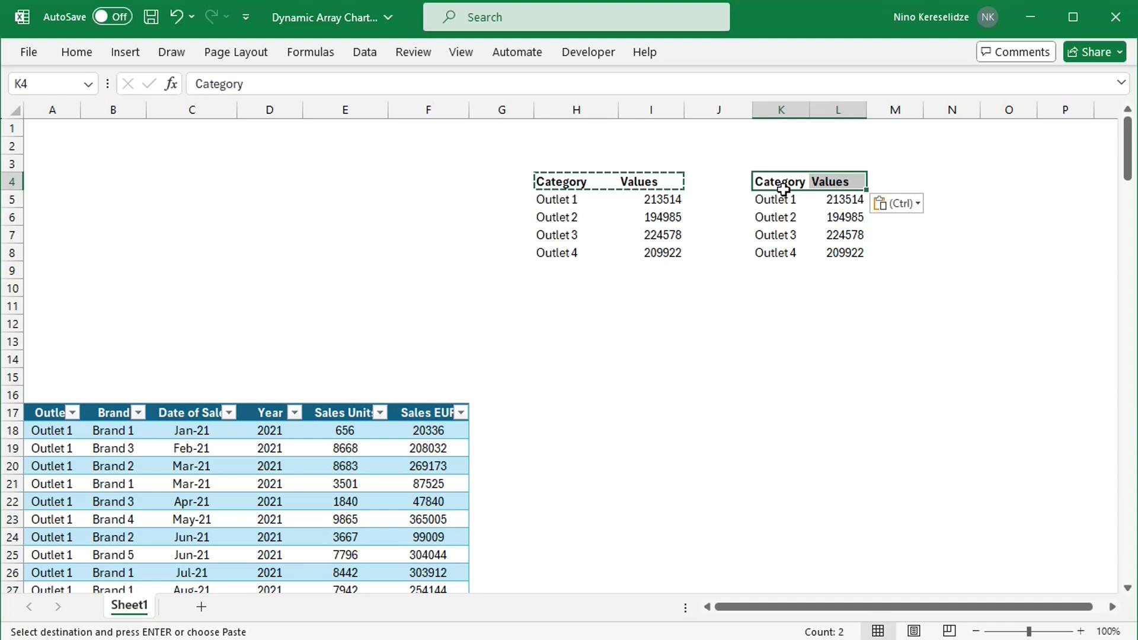
pyautogui.press('Escape')
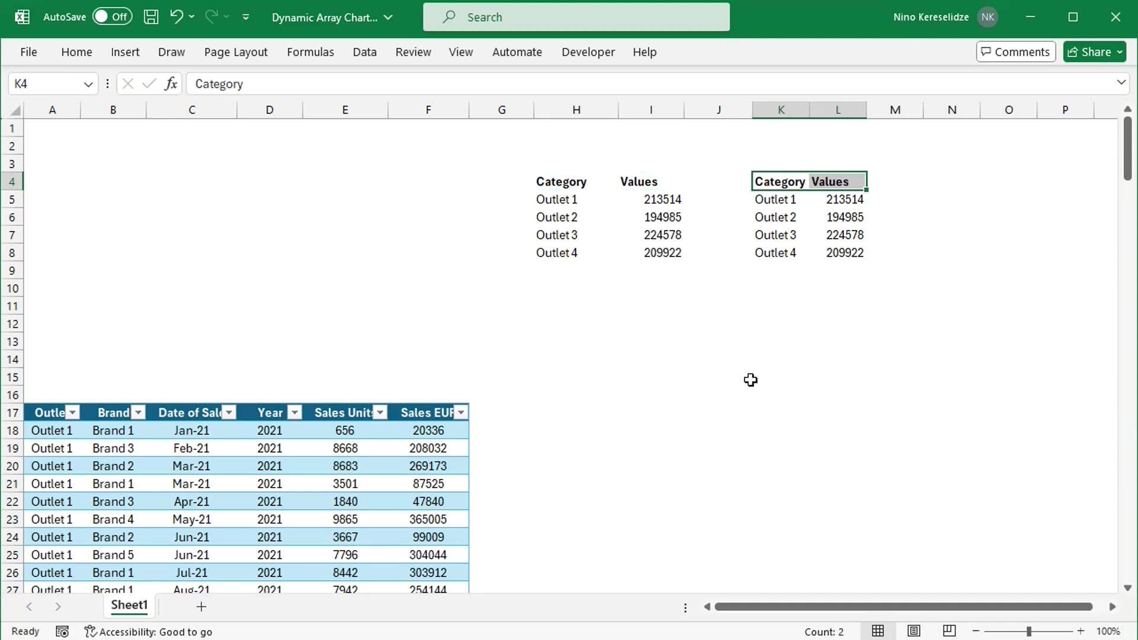
pyautogui.click(799, 203)
pyautogui.hotkey('ctrl', 's')
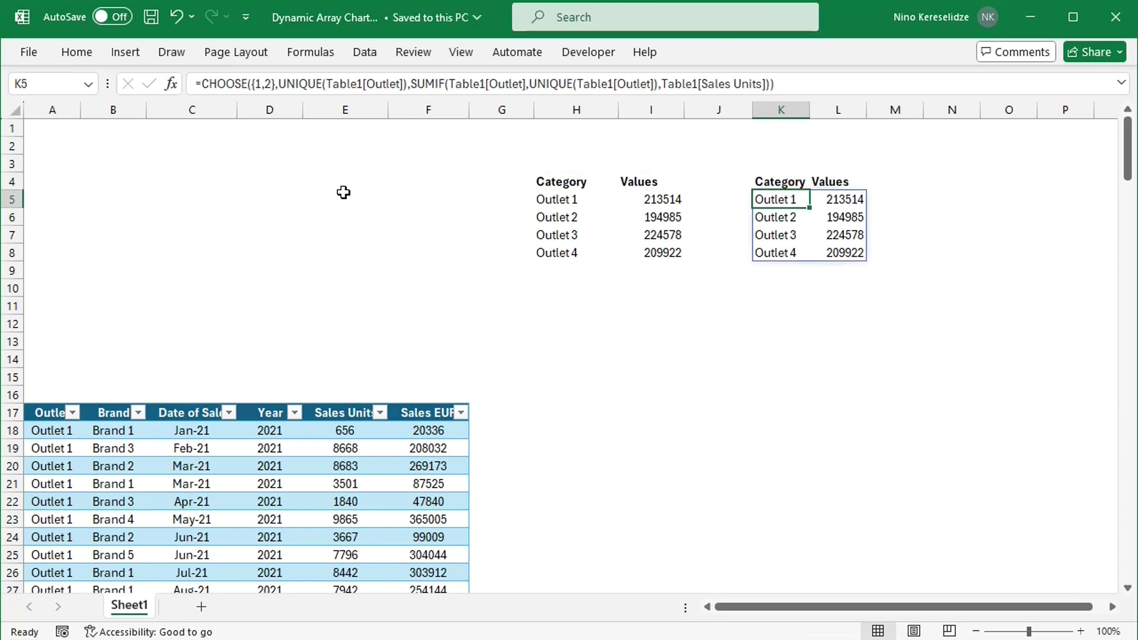
# Insert the recommended clustered column chart and move it over the empty area A1:F15.
pyautogui.click(122, 52)
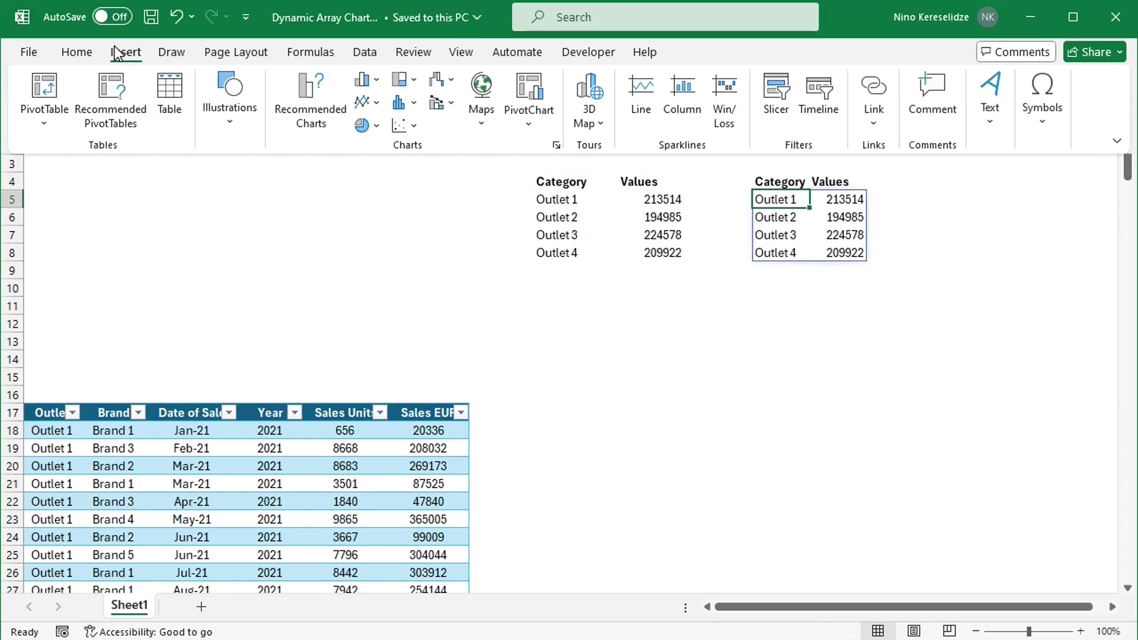
pyautogui.click(564, 153)
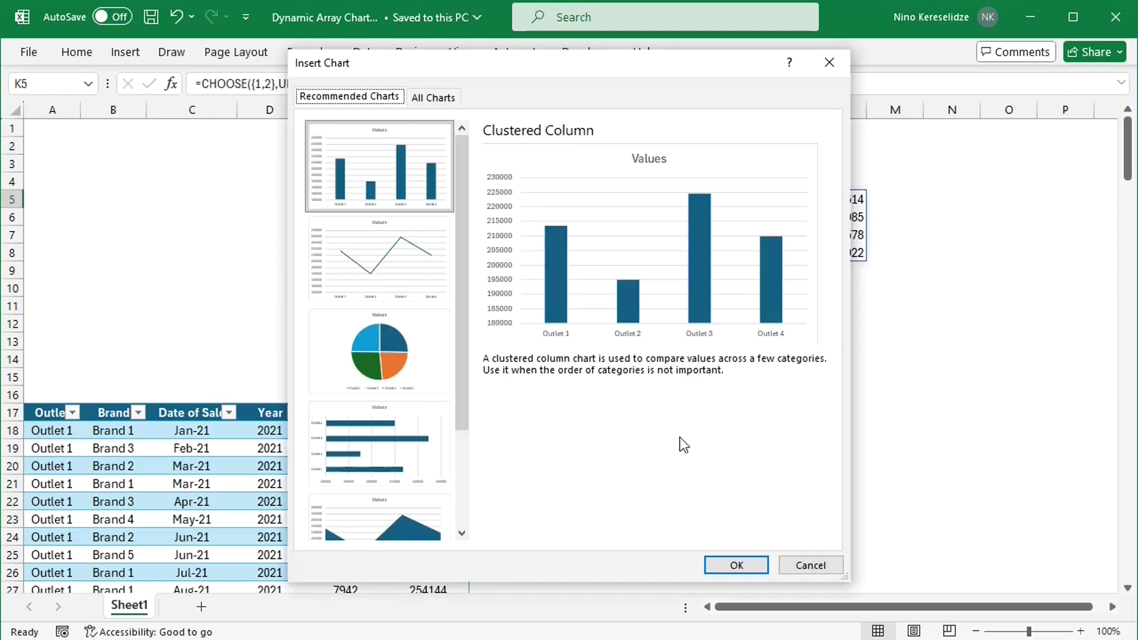
pyautogui.click(738, 565)
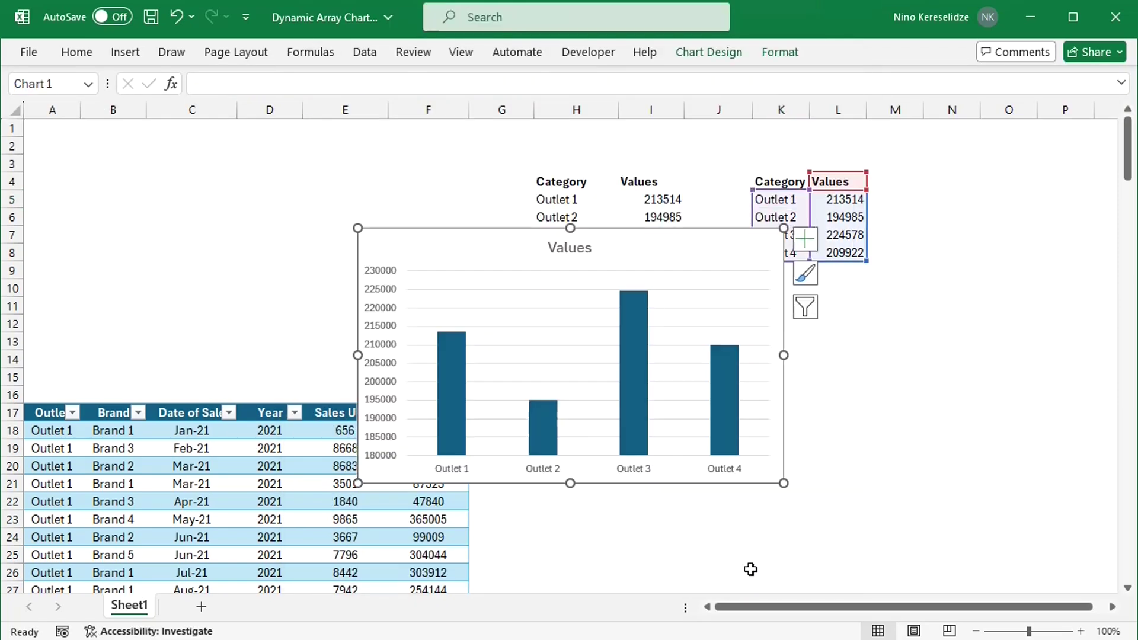
pyautogui.moveTo(682, 262); pyautogui.dragTo(364, 166)
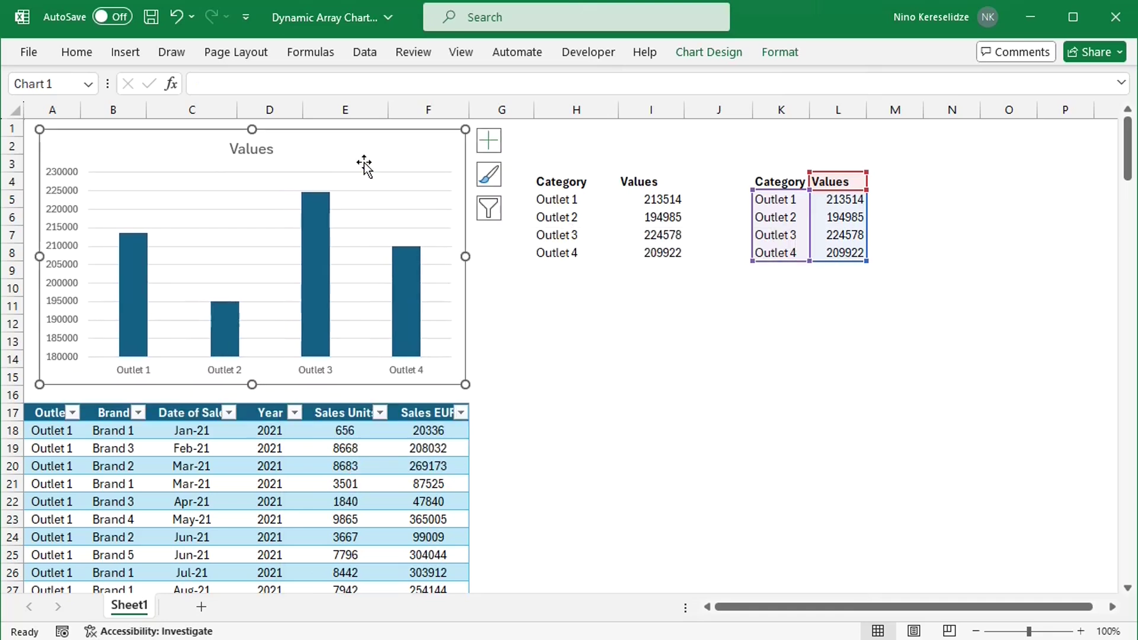
# Apply the fourth chart style, the gradient look with value labels on each bar.
pyautogui.click(709, 52)
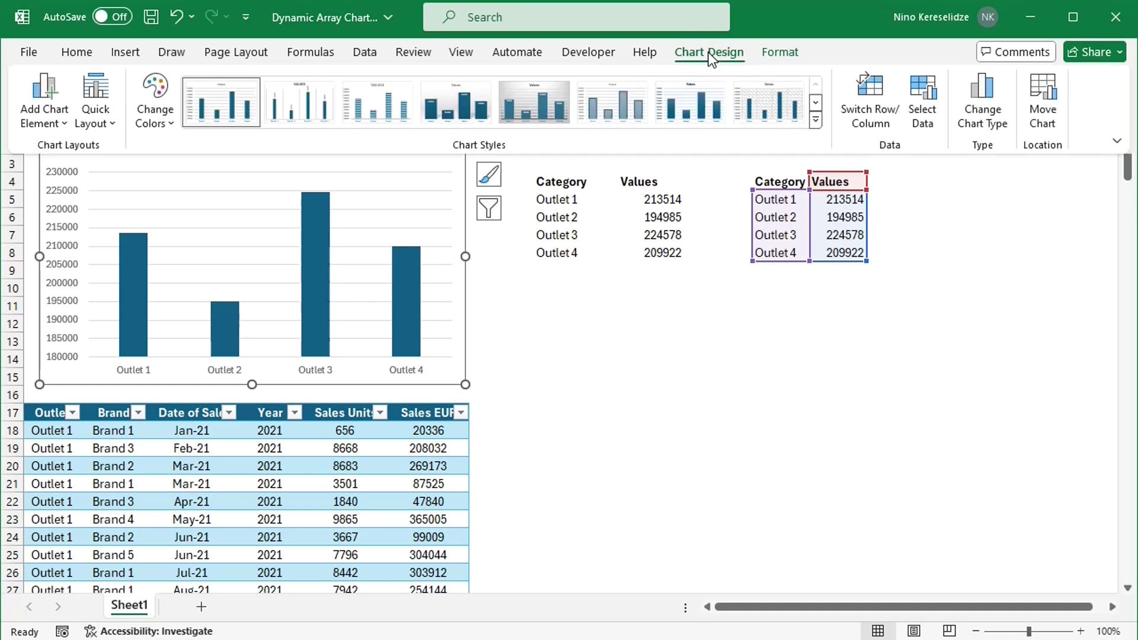
pyautogui.click(453, 102)
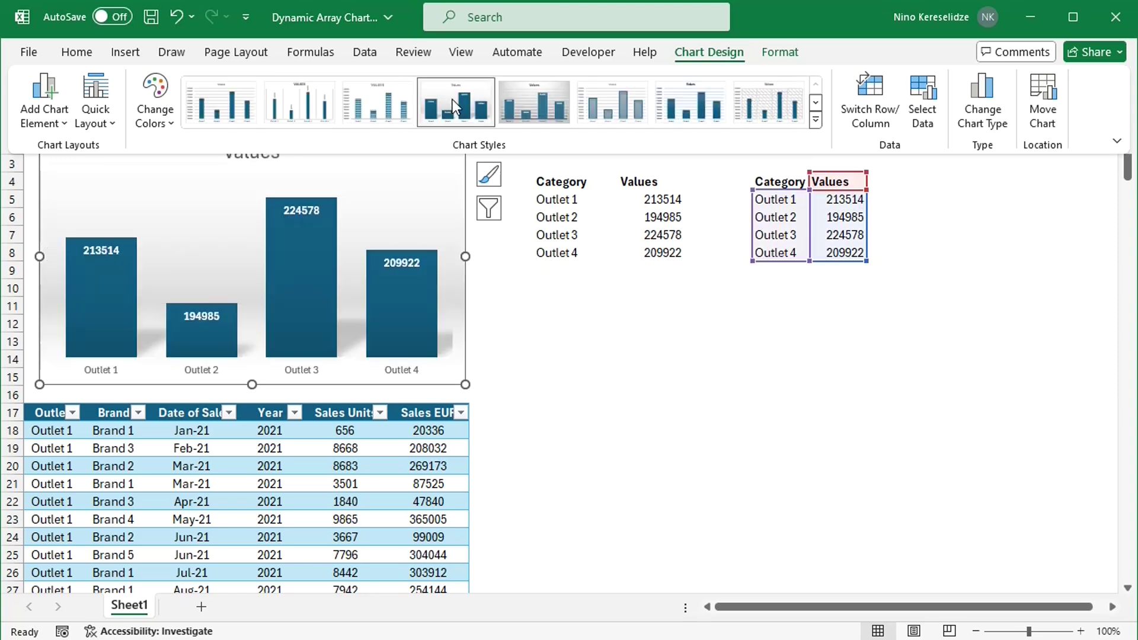
pyautogui.click(805, 328)
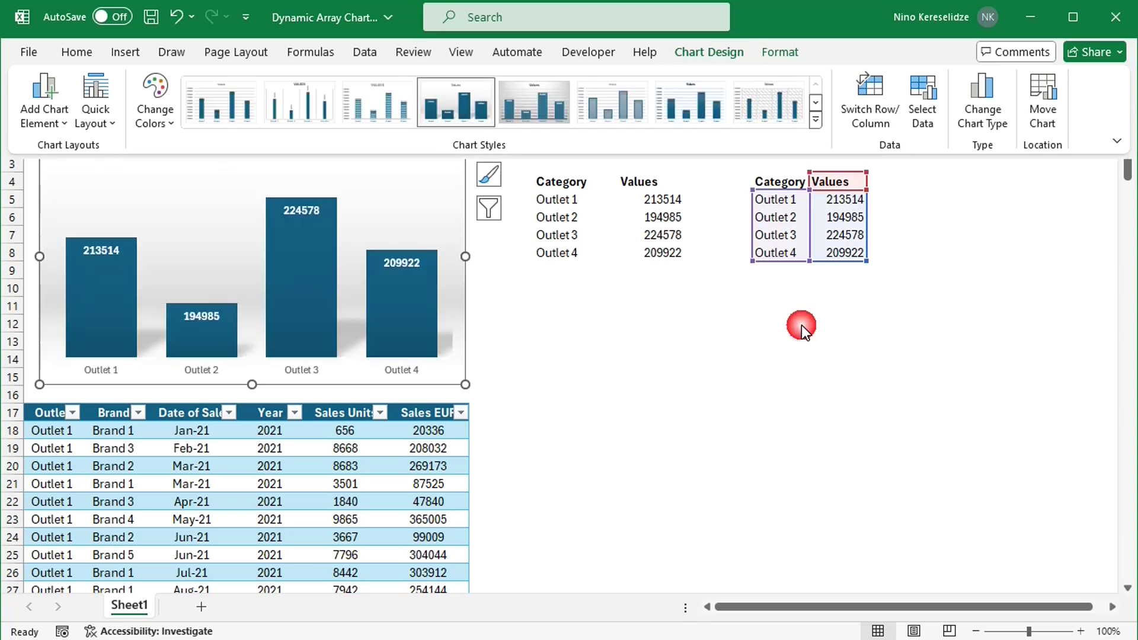
# Wrap K5's formula in SORT(…,2) so outlets run ascending by value, then save the workbook.
pyautogui.doubleClick(788, 203)
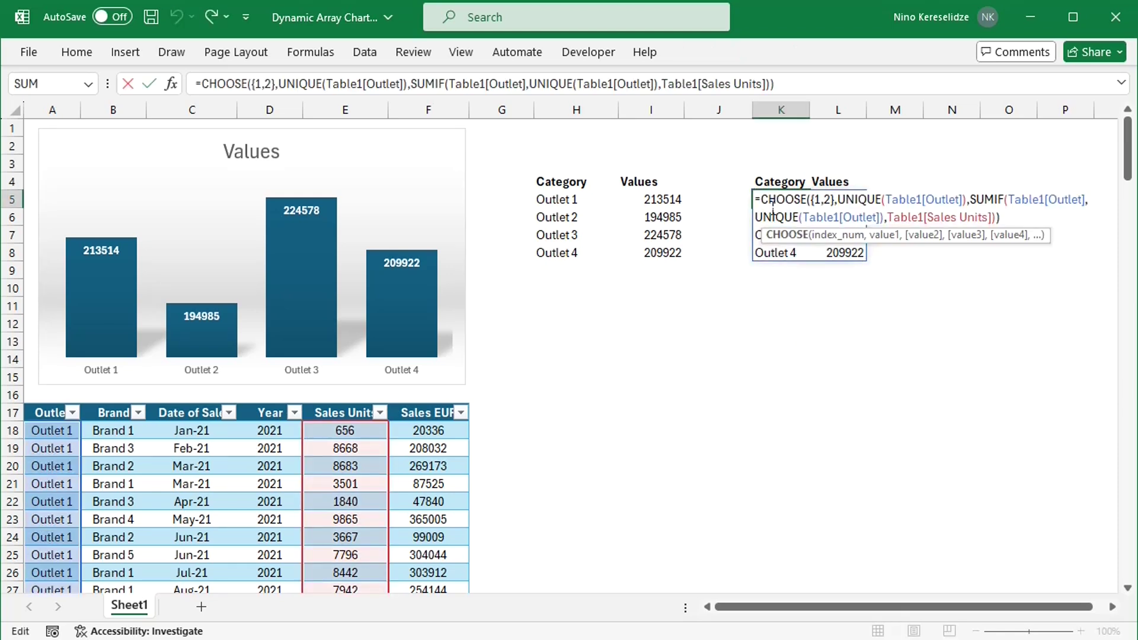
pyautogui.click(764, 199)
pyautogui.write('sort(')
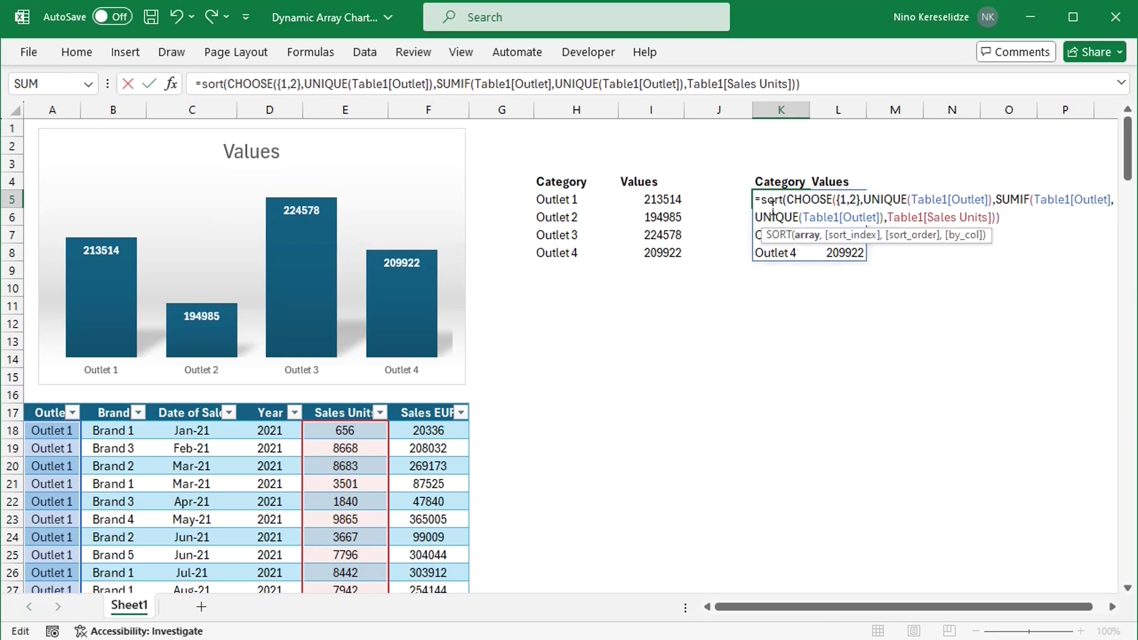
pyautogui.click(1011, 220)
pyautogui.write(',')
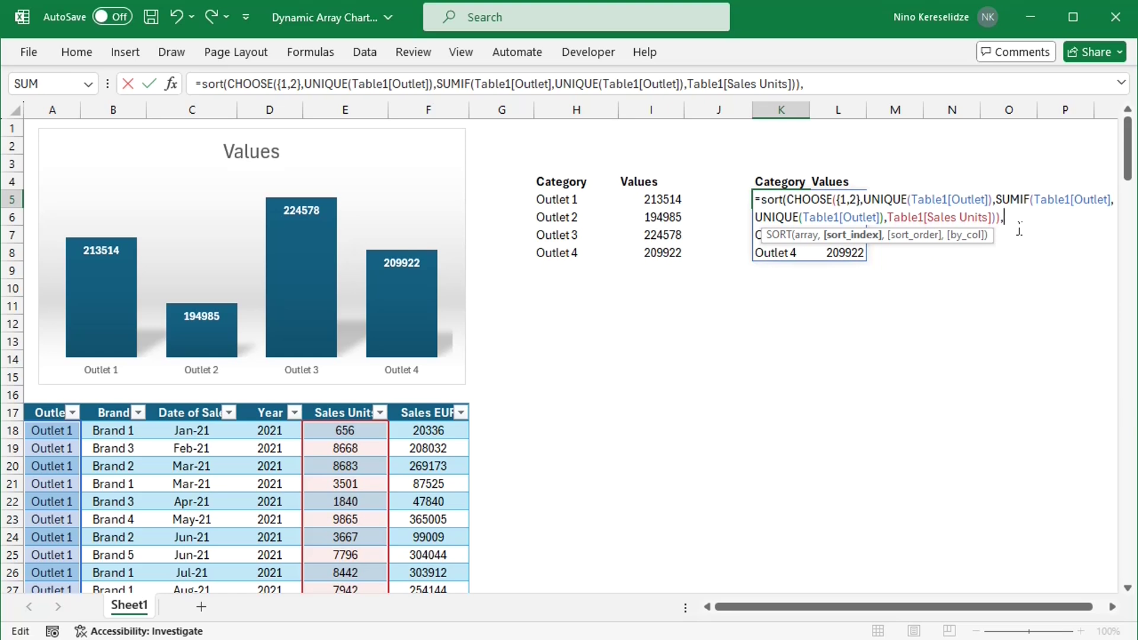
pyautogui.write('2)')
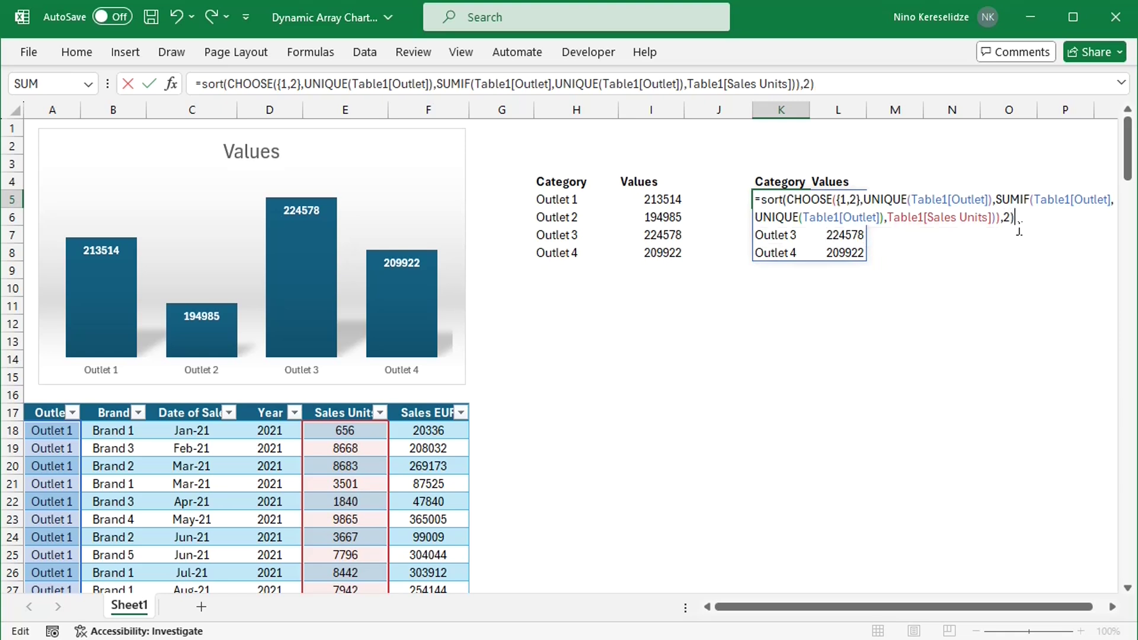
pyautogui.press('Return')
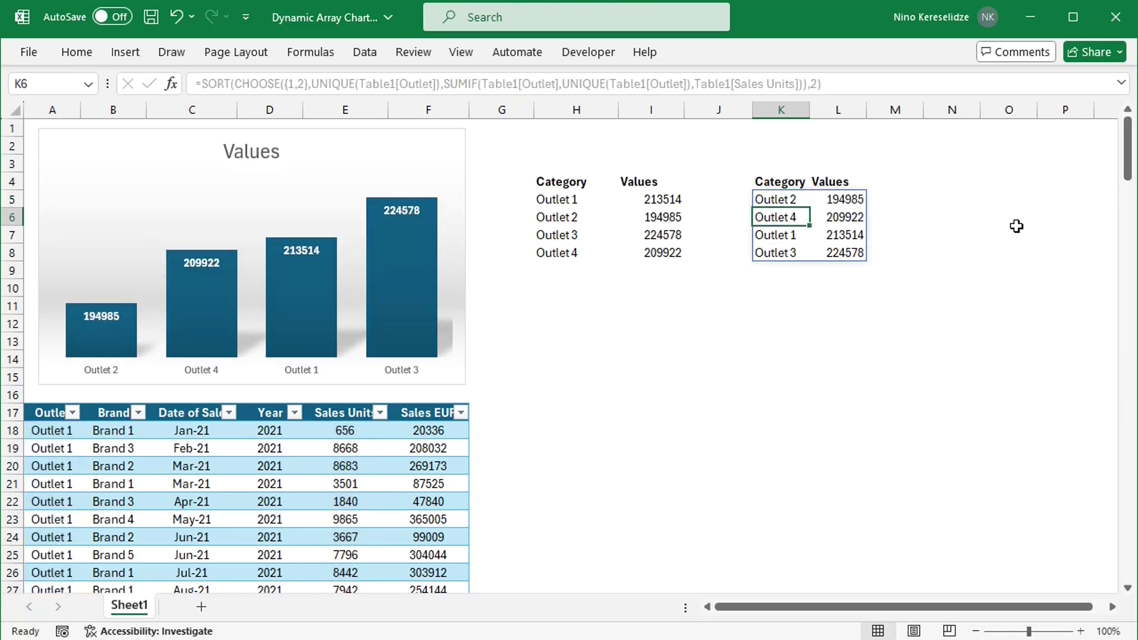
pyautogui.hotkey('ctrl', 's')
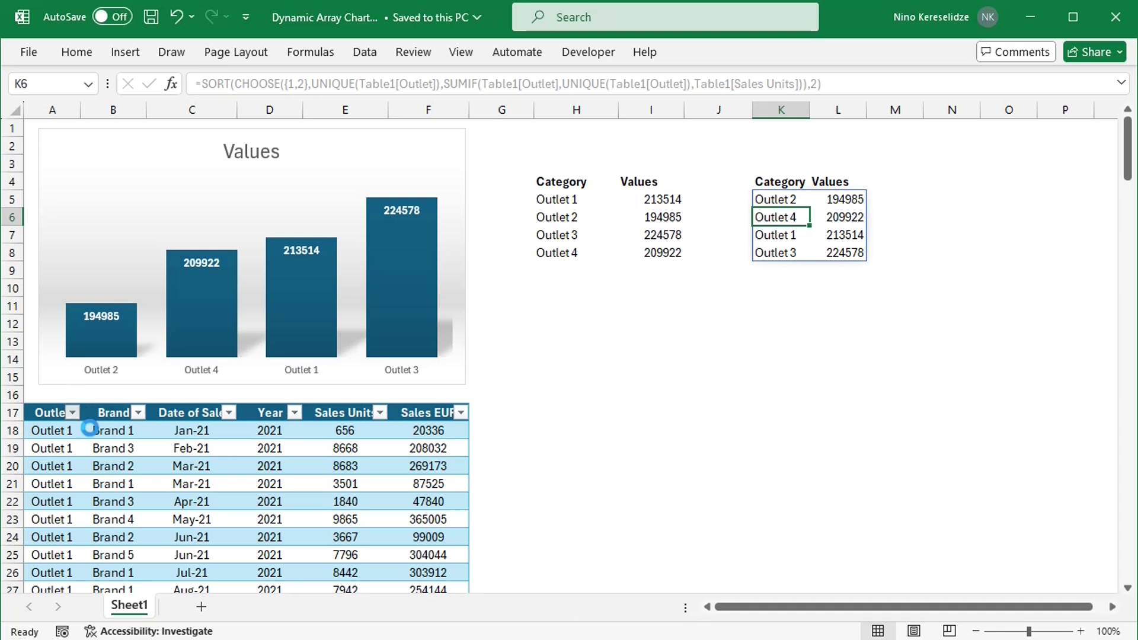
pyautogui.click(73, 413)
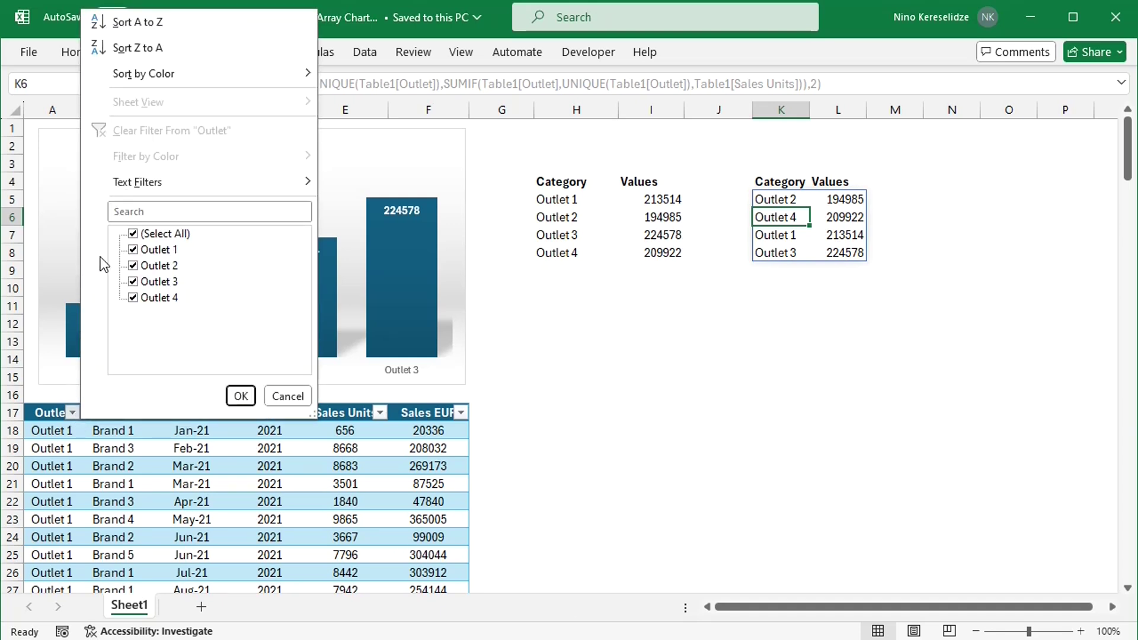
pyautogui.click(134, 234)
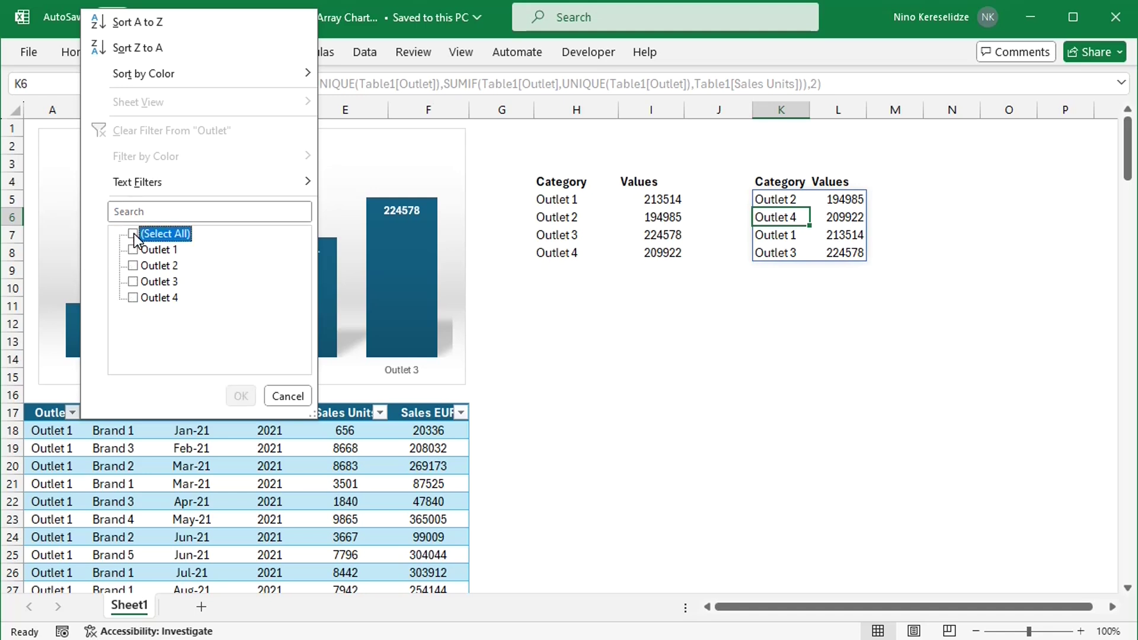
pyautogui.click(133, 266)
pyautogui.click(241, 396)
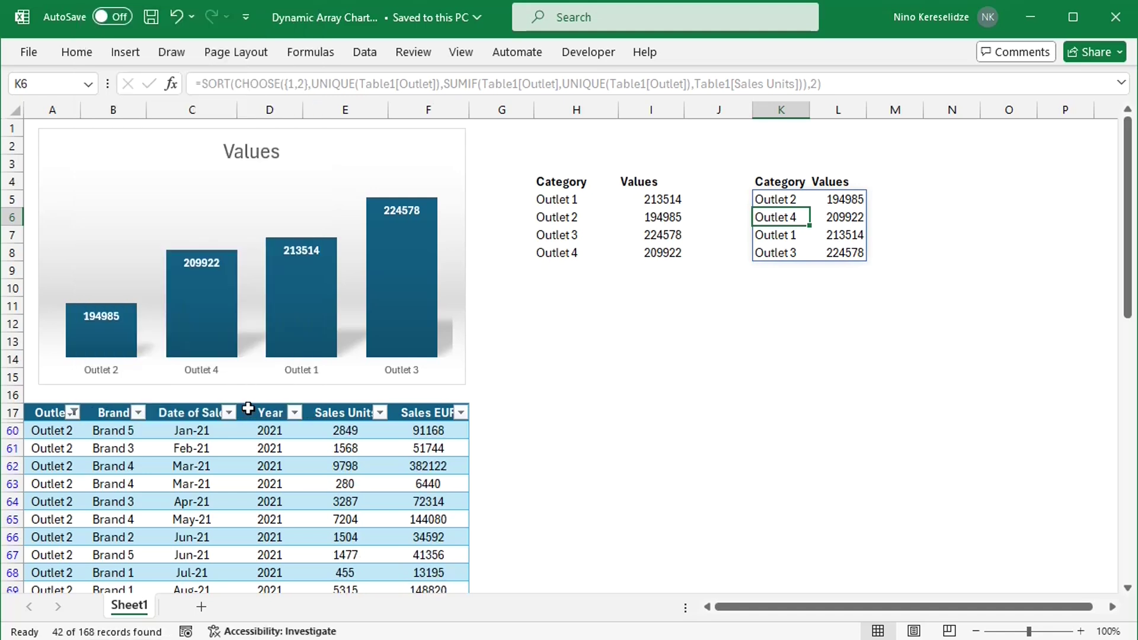
pyautogui.click(353, 417)
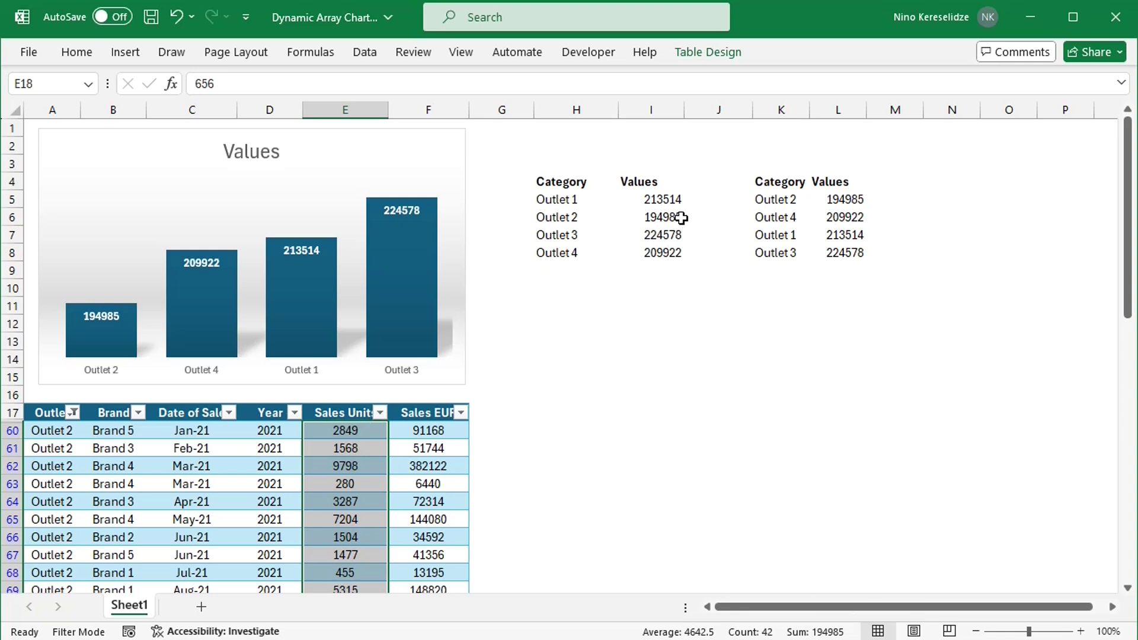
pyautogui.click(181, 15)
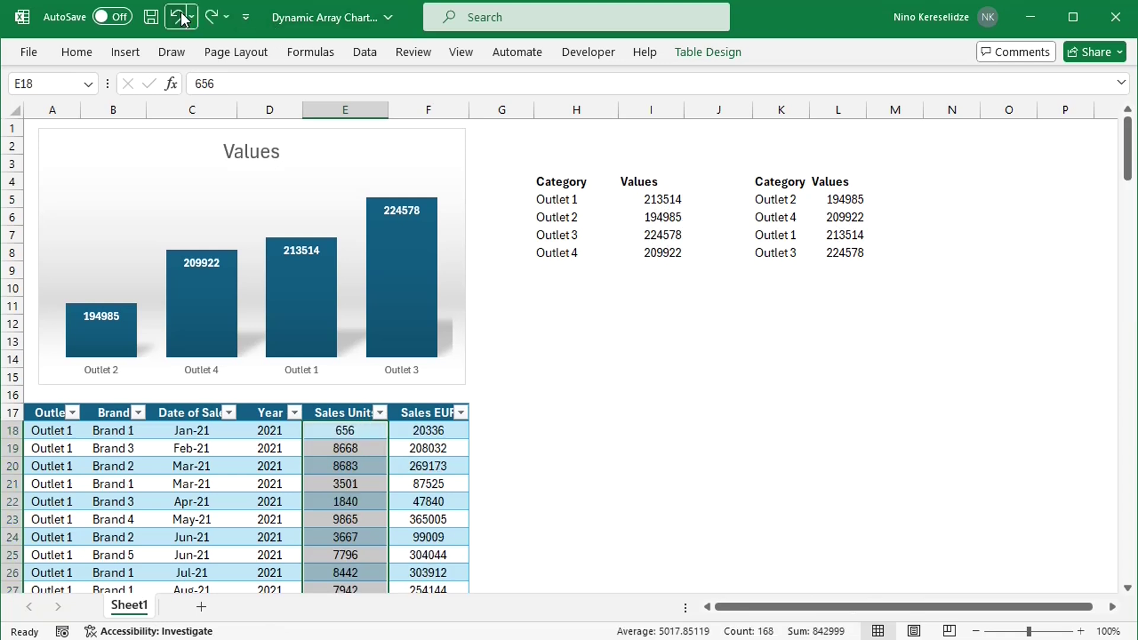
pyautogui.click(793, 135)
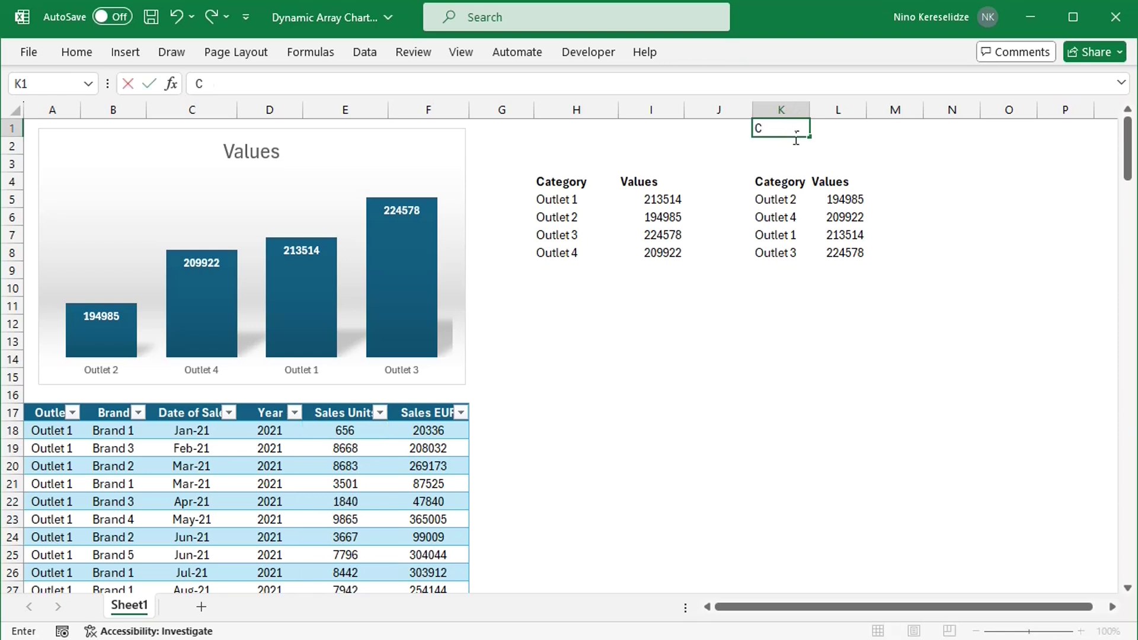
# Enter Category in K1, give L1 a drop-down list sourced from $A$17:$D$17, and choose Outlet.
pyautogui.write('ategory')
pyautogui.click(840, 135)
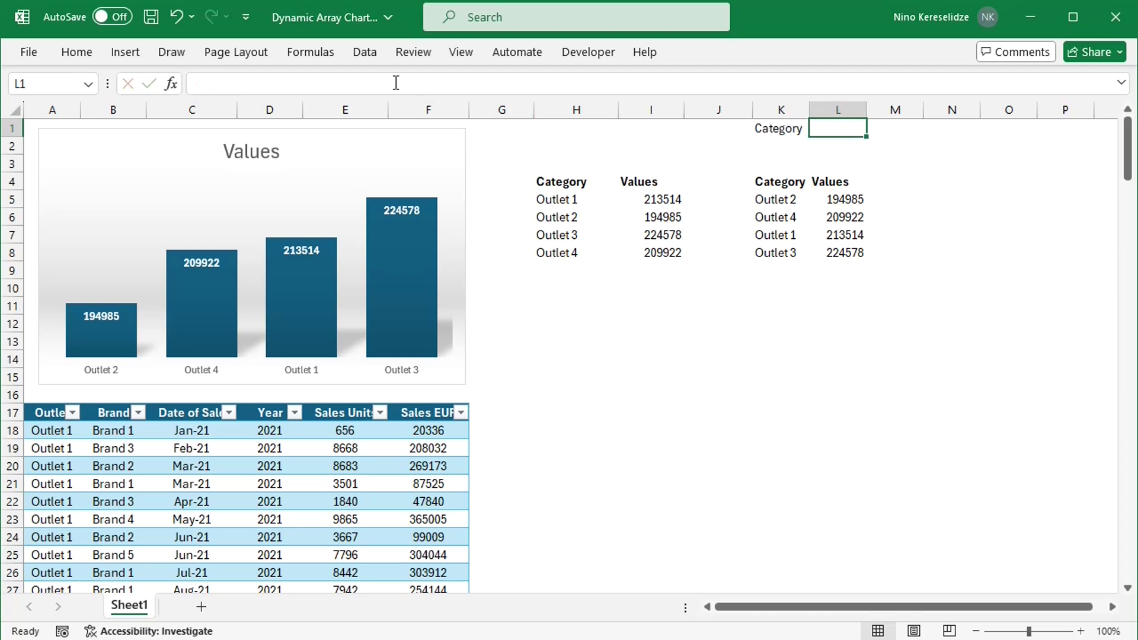
pyautogui.click(365, 53)
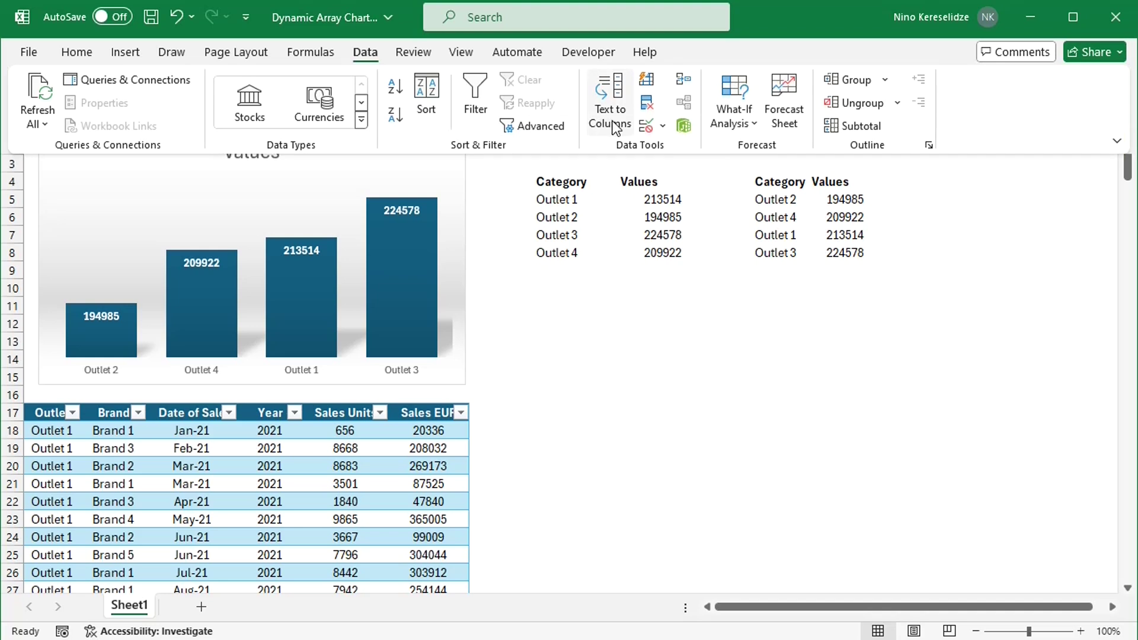
pyautogui.click(650, 126)
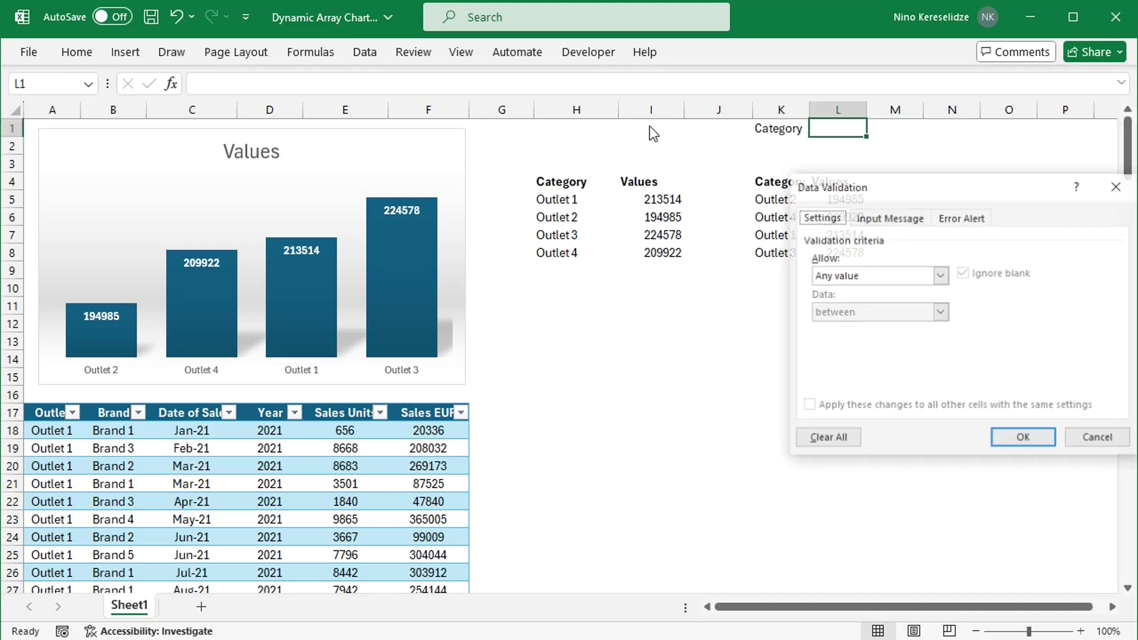
pyautogui.click(941, 275)
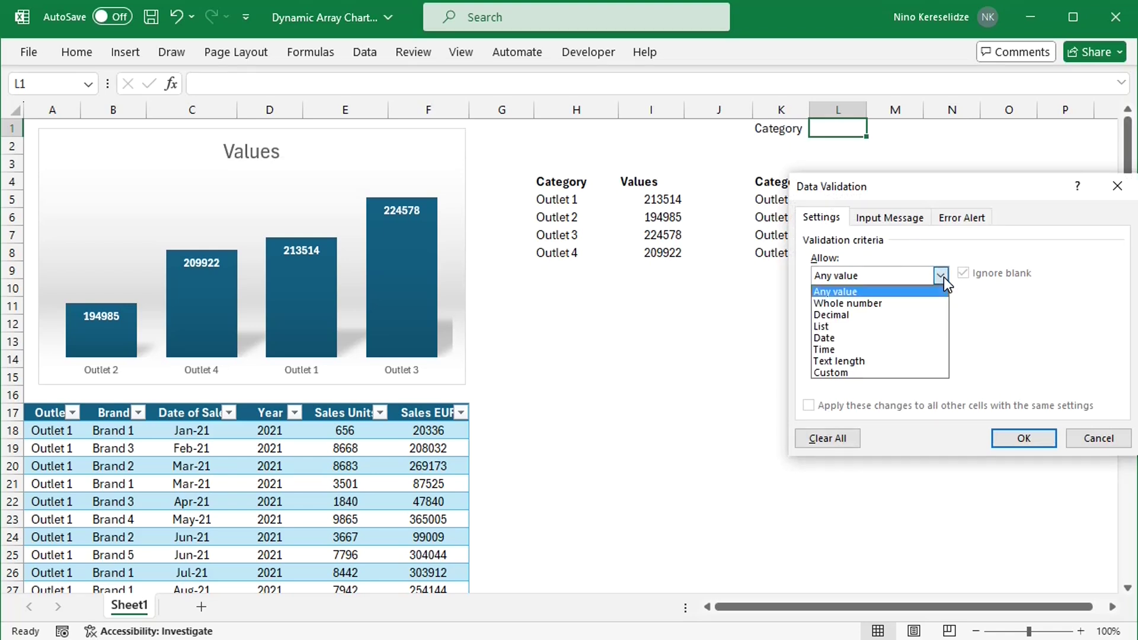
pyautogui.click(865, 330)
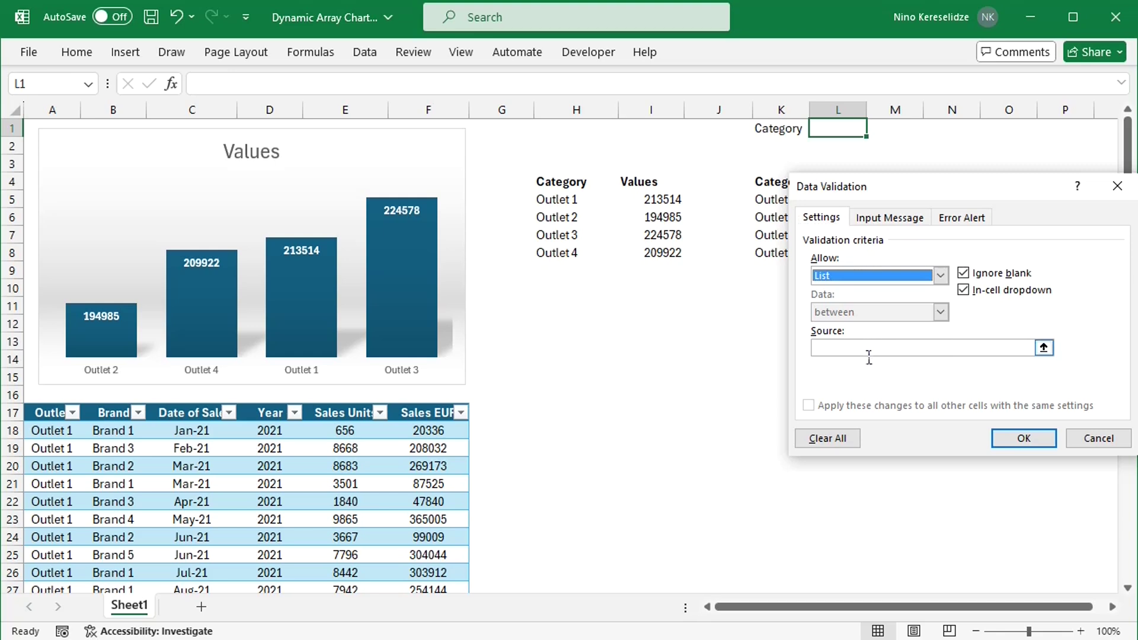
pyautogui.click(869, 354)
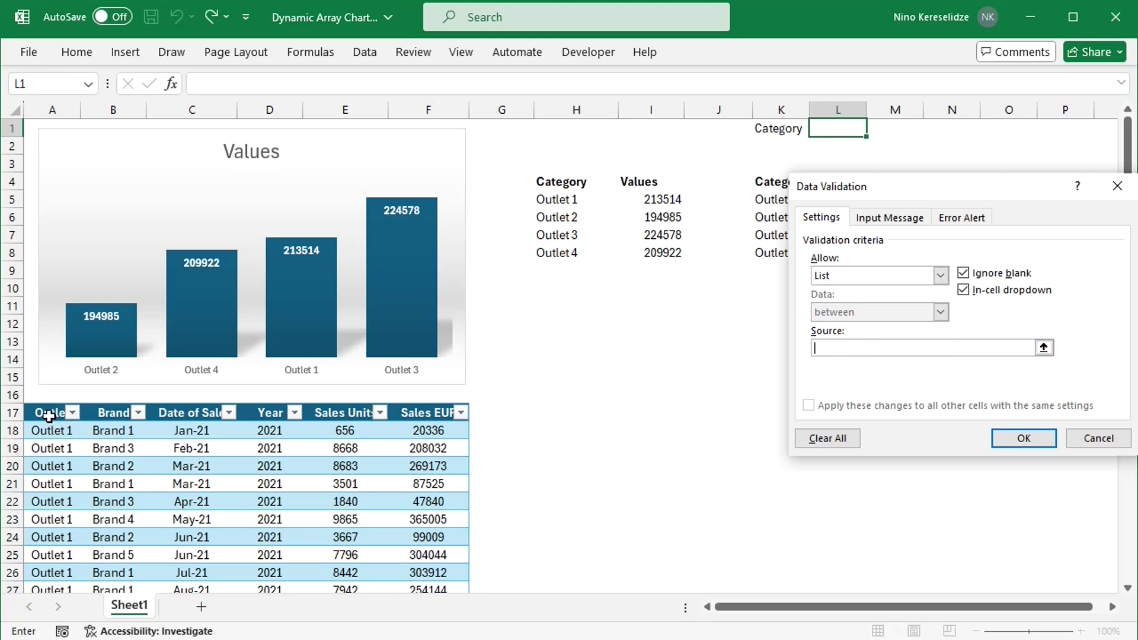
pyautogui.moveTo(49, 417); pyautogui.dragTo(240, 424)
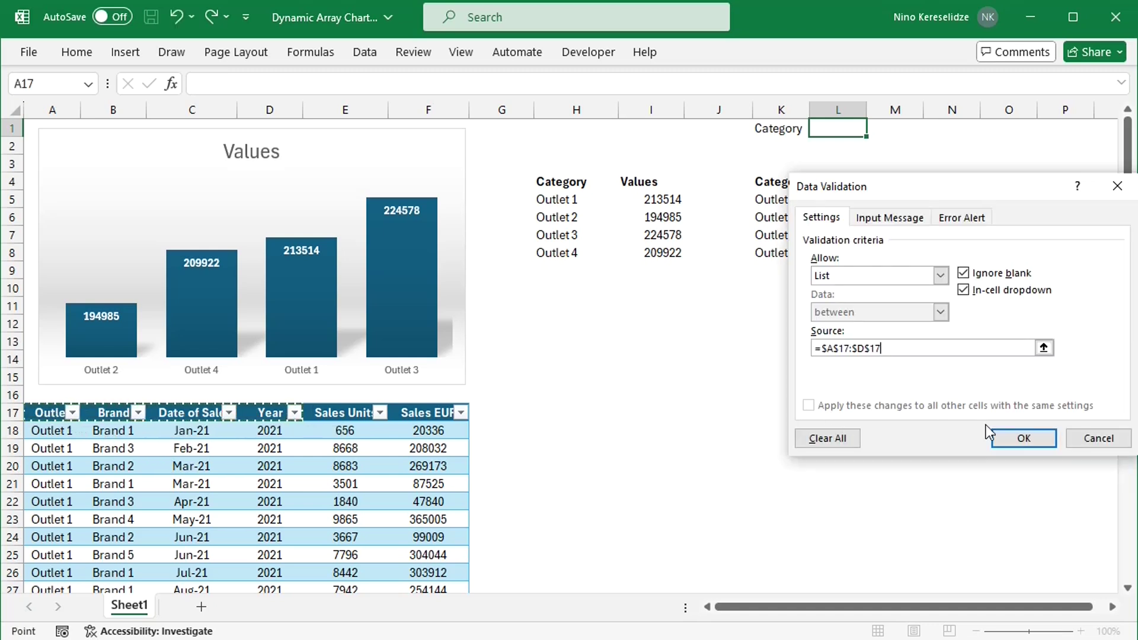
pyautogui.click(1024, 438)
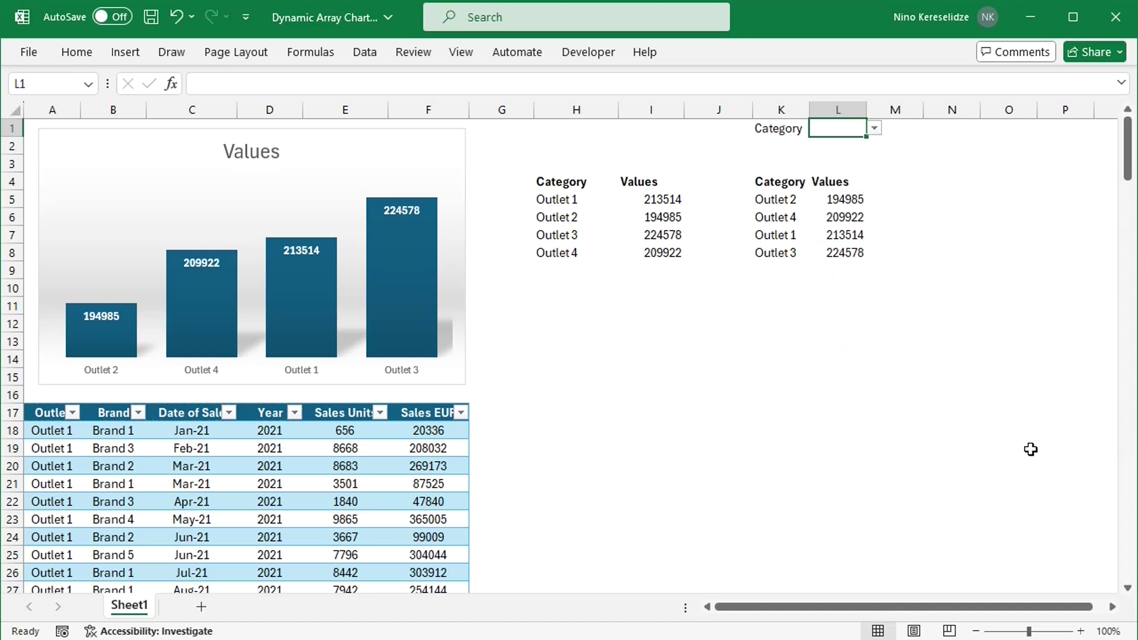
pyautogui.click(874, 128)
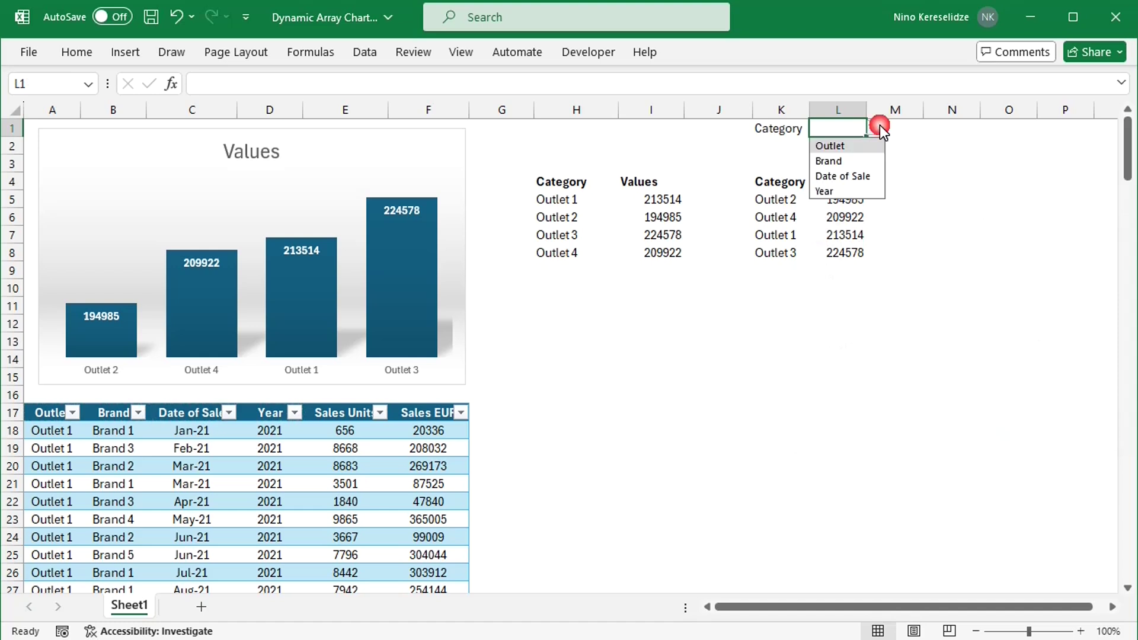
pyautogui.click(858, 148)
# Label cell K2 as Values.
pyautogui.click(788, 153)
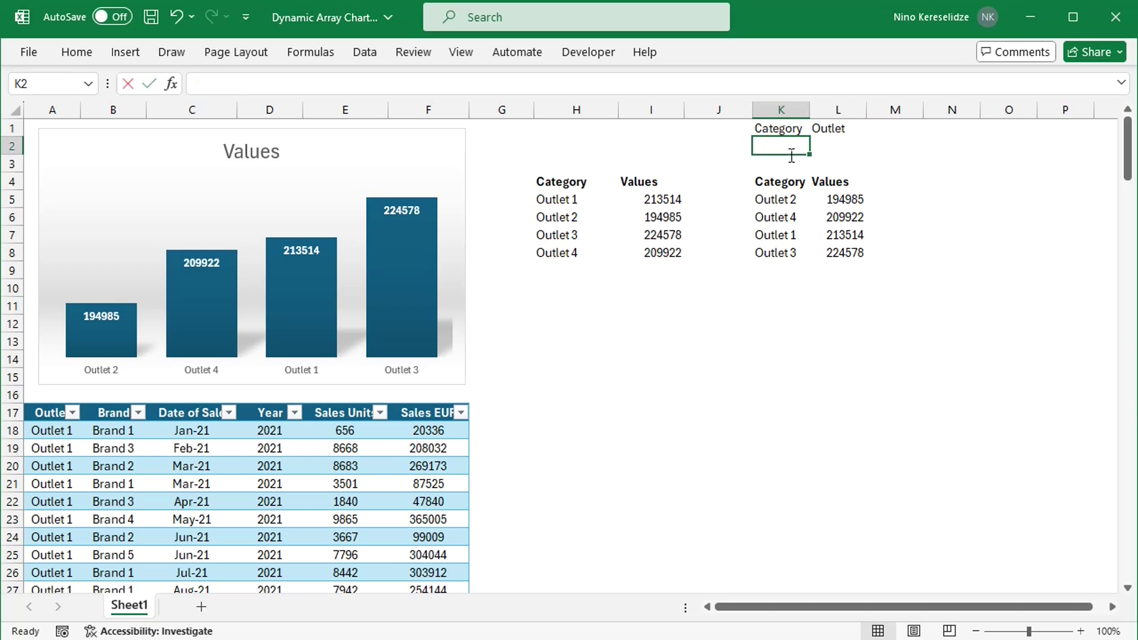
pyautogui.write('Values')
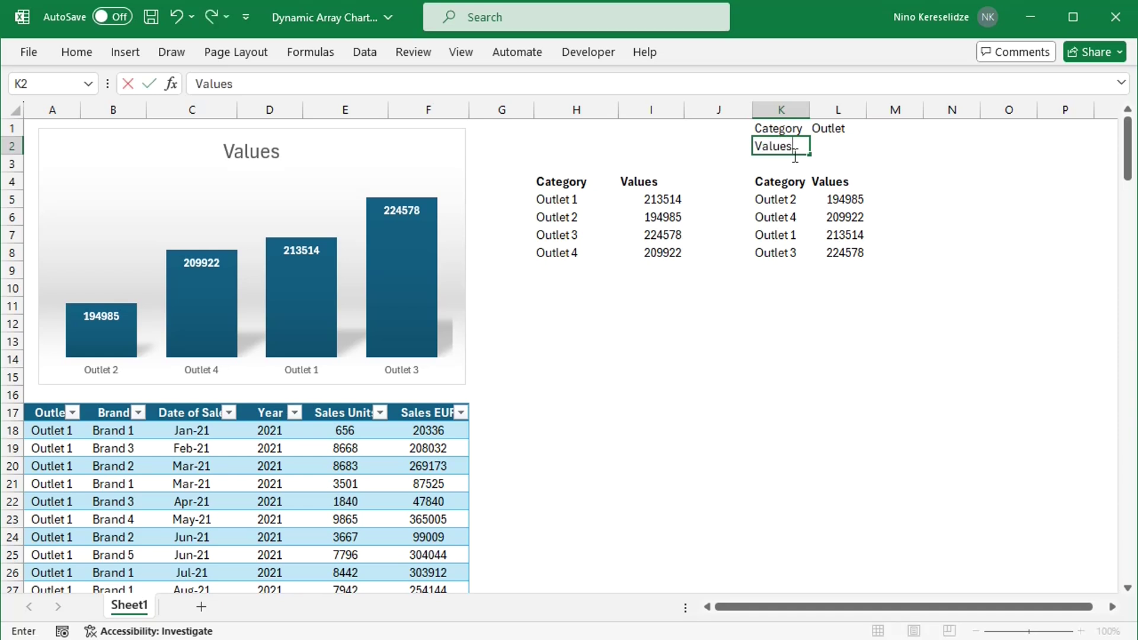
pyautogui.click(848, 153)
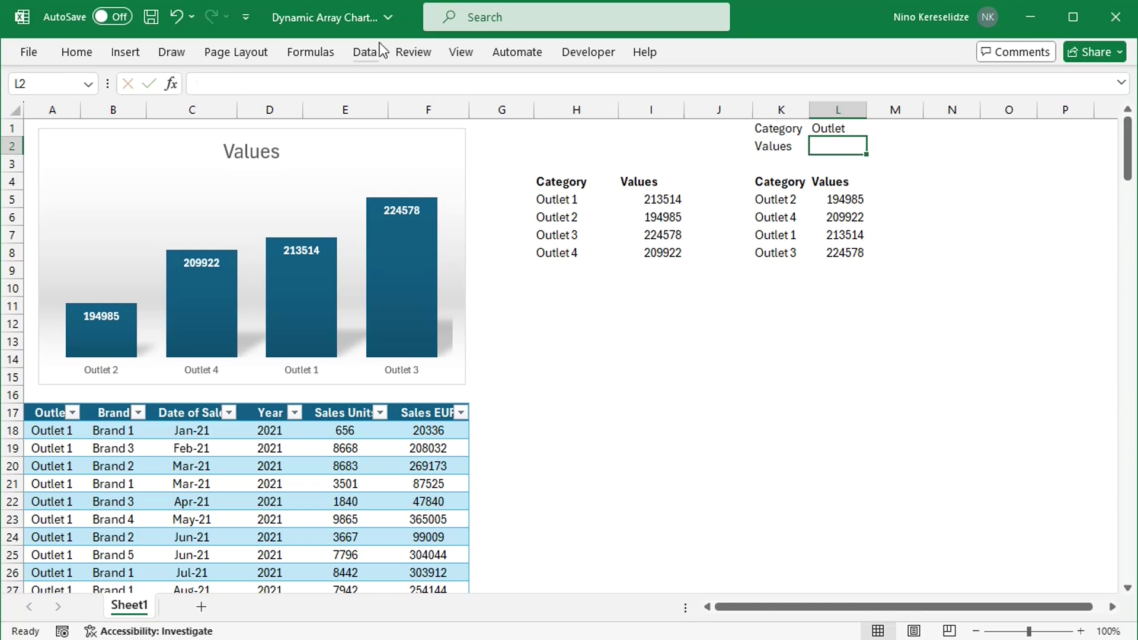
# Give L2 a drop-down list sourced from $E$17:$F$17 and set it to Sales Units.
pyautogui.click(366, 52)
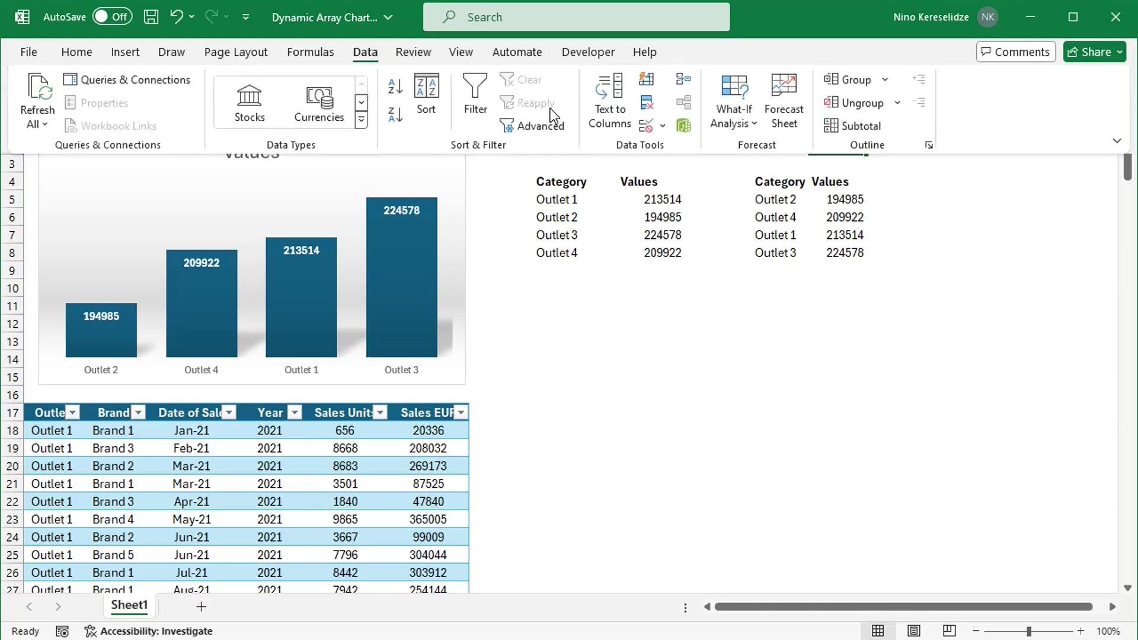
pyautogui.click(648, 125)
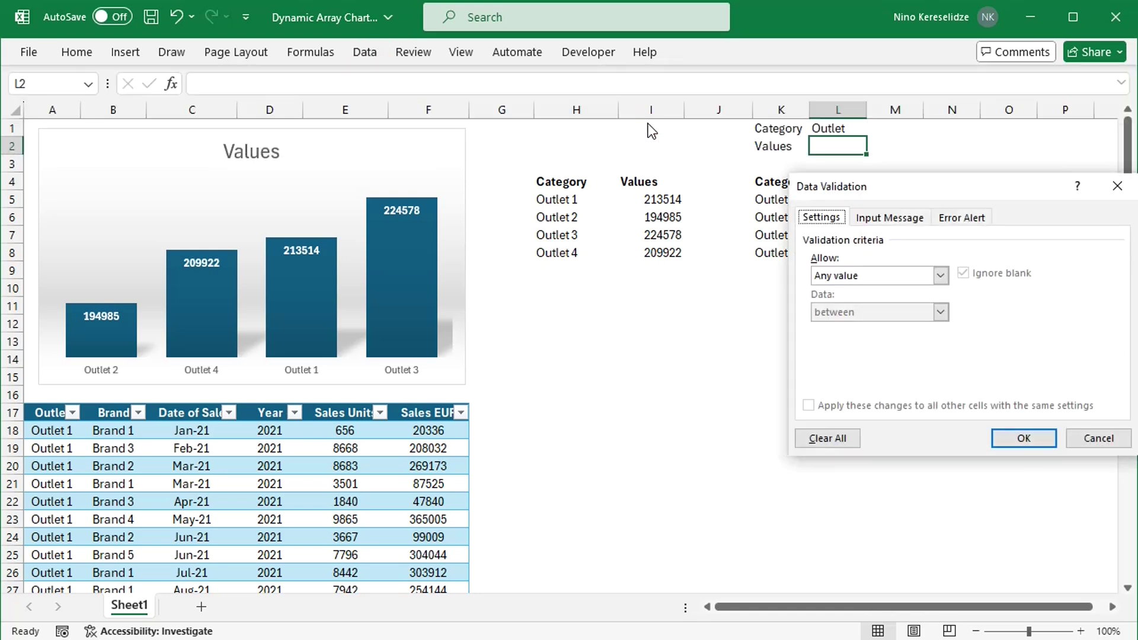
pyautogui.click(940, 274)
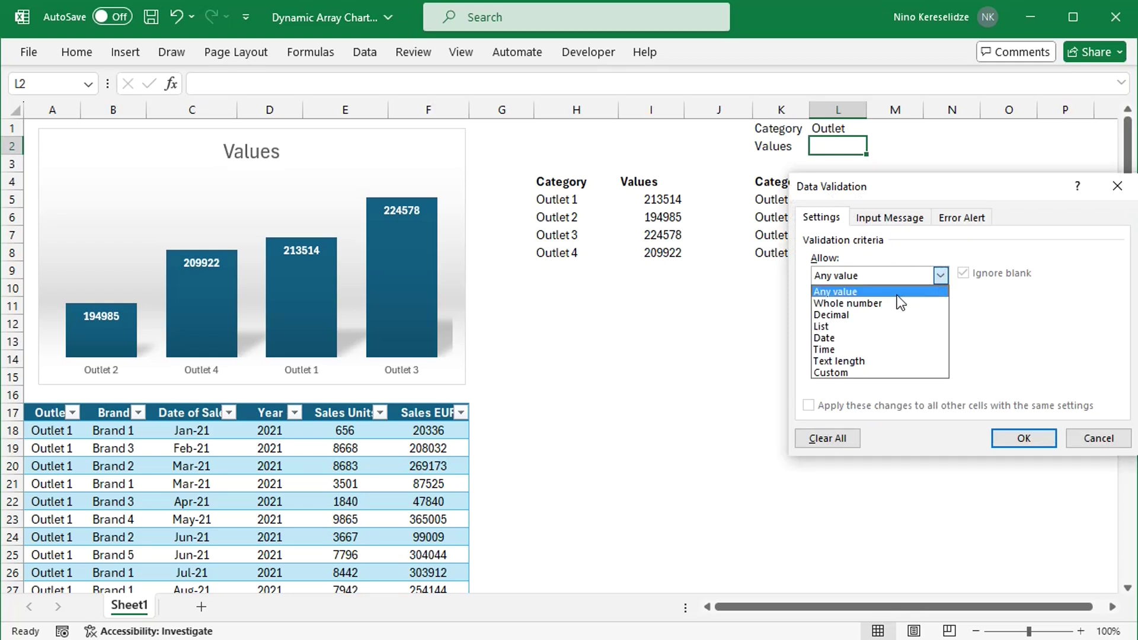
pyautogui.click(845, 330)
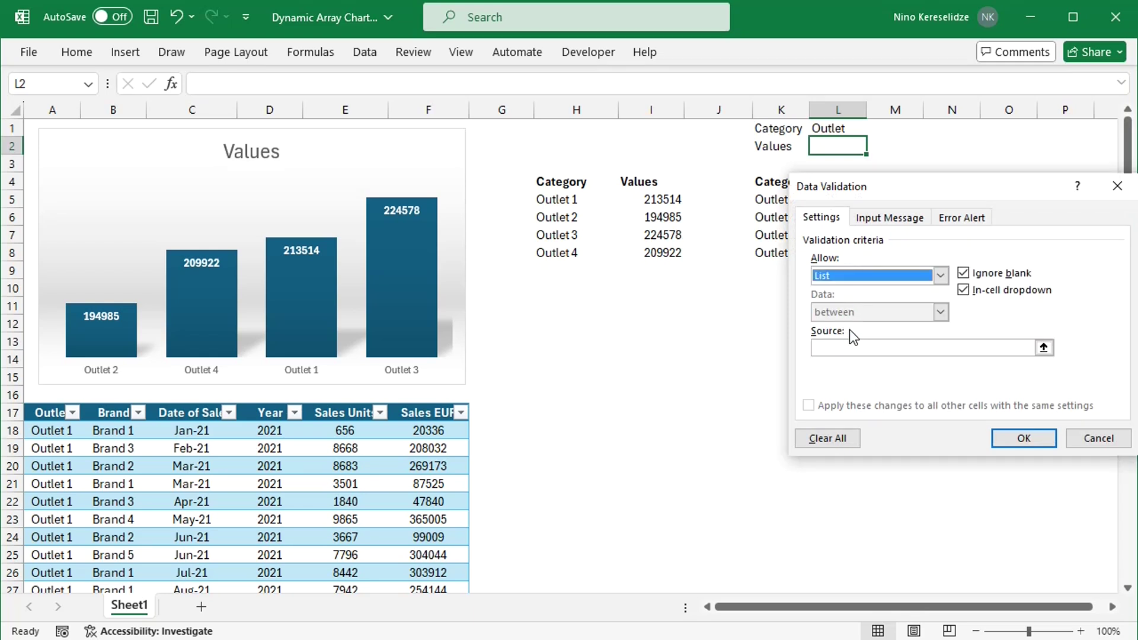
pyautogui.click(948, 348)
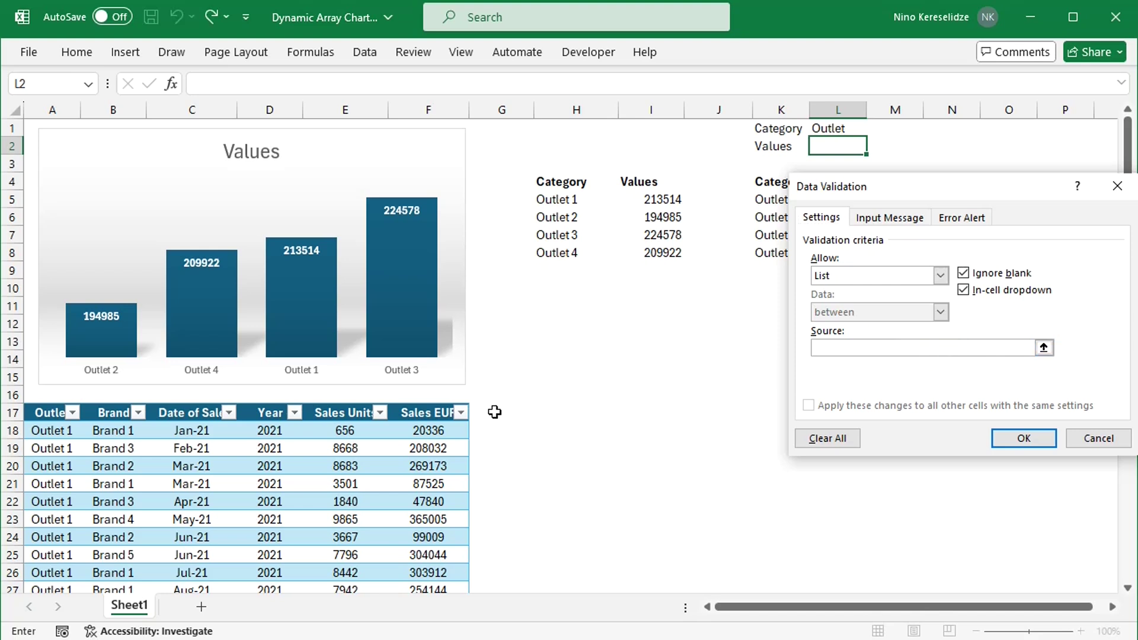
pyautogui.click(386, 415)
pyautogui.moveTo(387, 415); pyautogui.dragTo(446, 414)
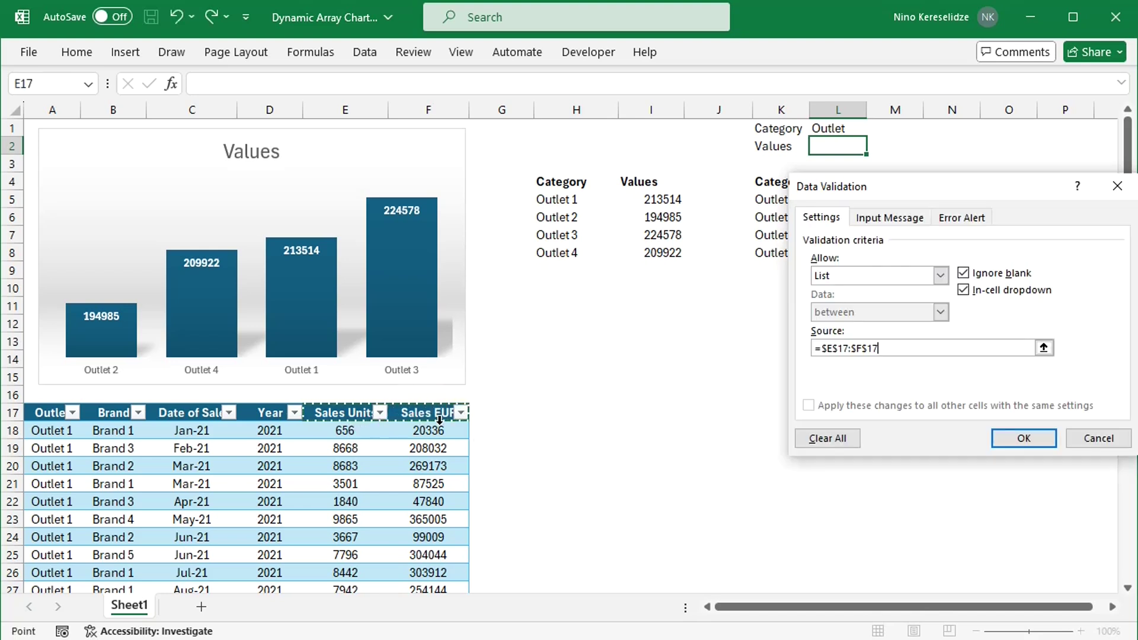
pyautogui.click(1020, 440)
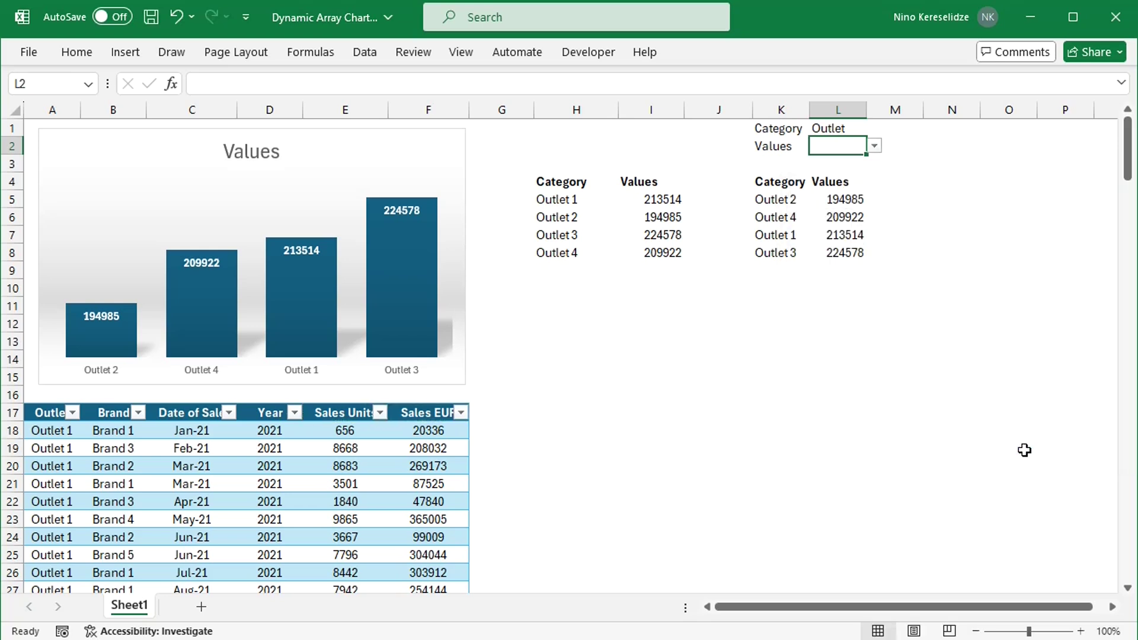
pyautogui.click(875, 146)
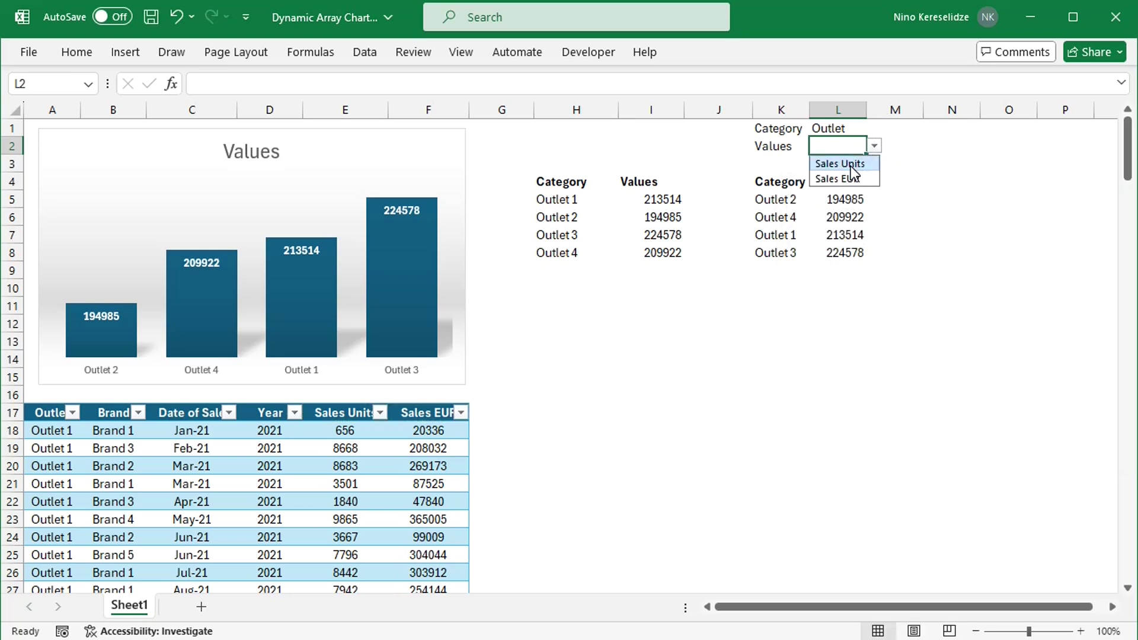
pyautogui.click(851, 164)
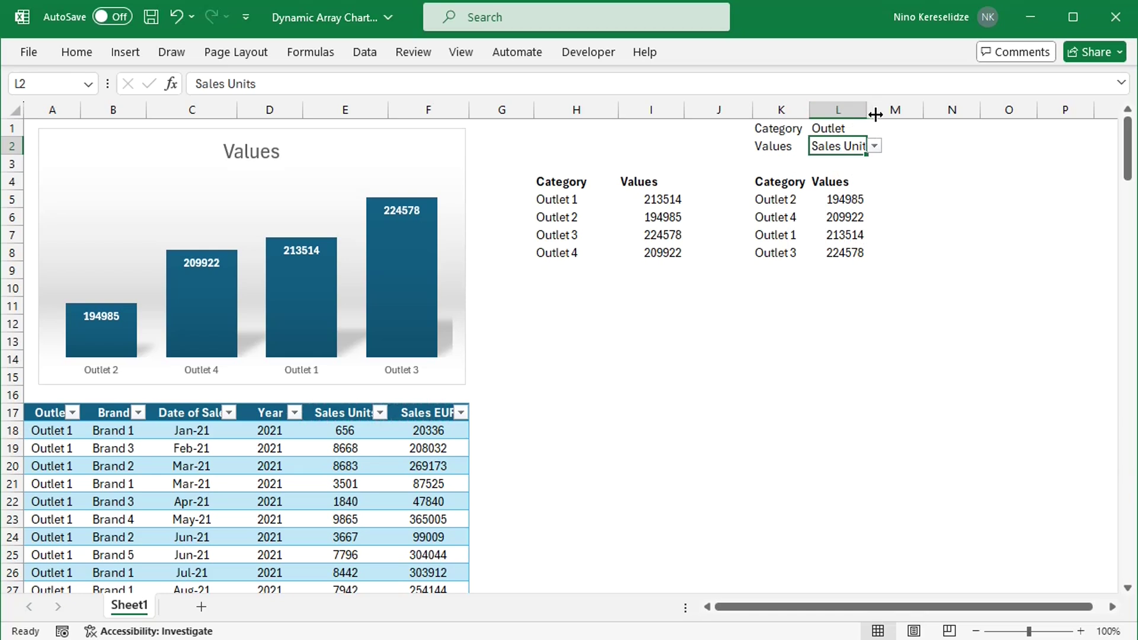
# Widen column L and change K5's first UNIQUE column to INDIRECT("Table1["&L1&"]").
pyautogui.moveTo(876, 114); pyautogui.dragTo(892, 117)
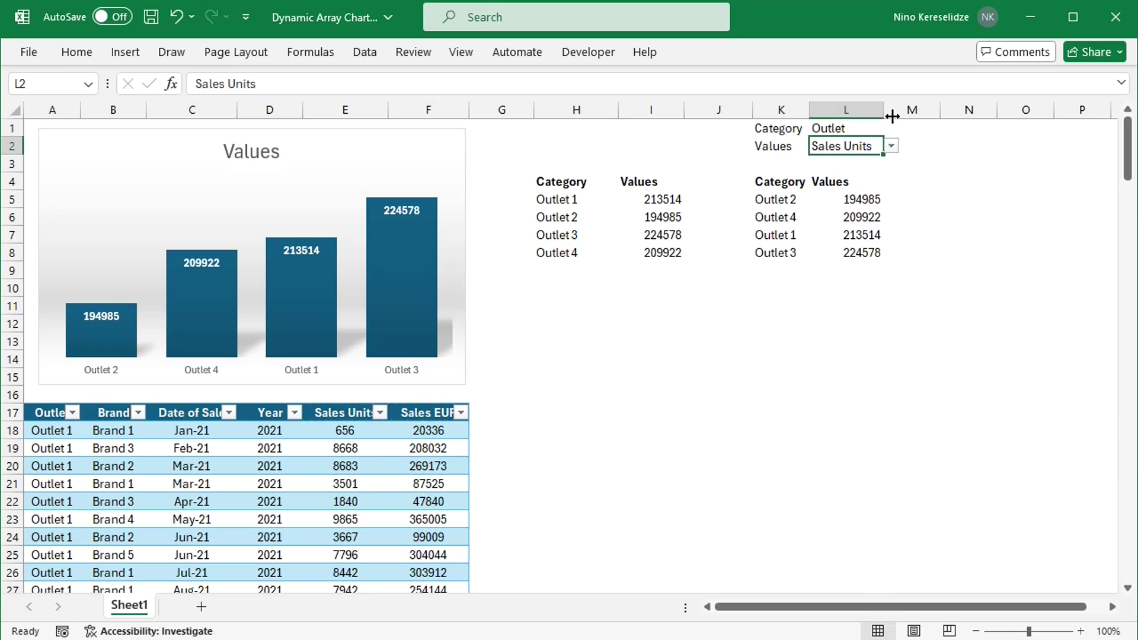
pyautogui.doubleClick(784, 203)
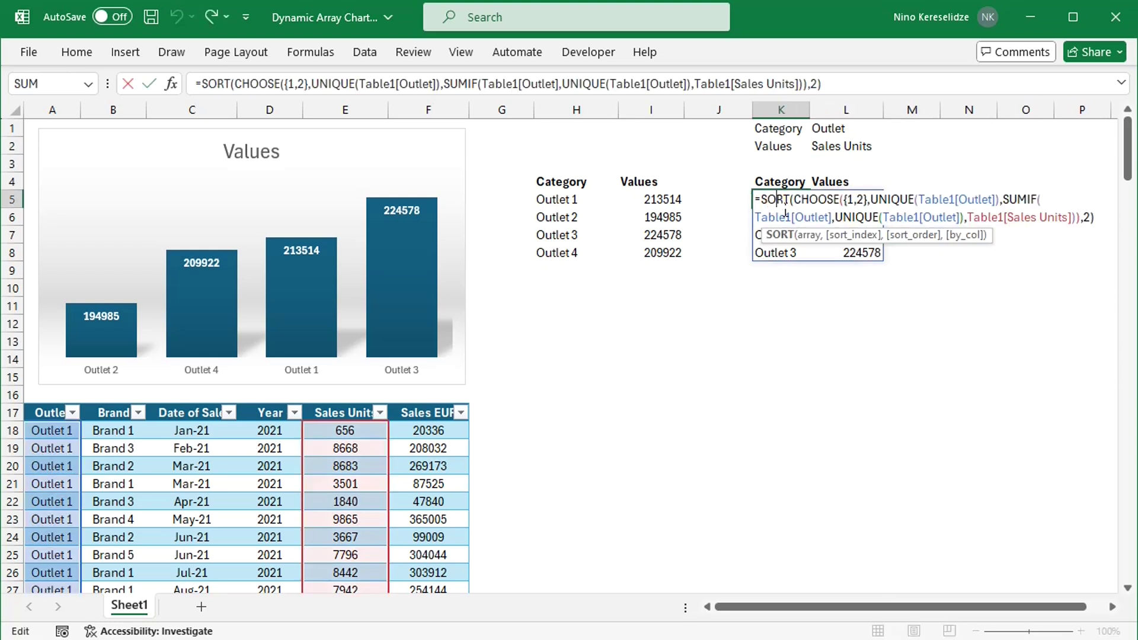
pyautogui.click(928, 201)
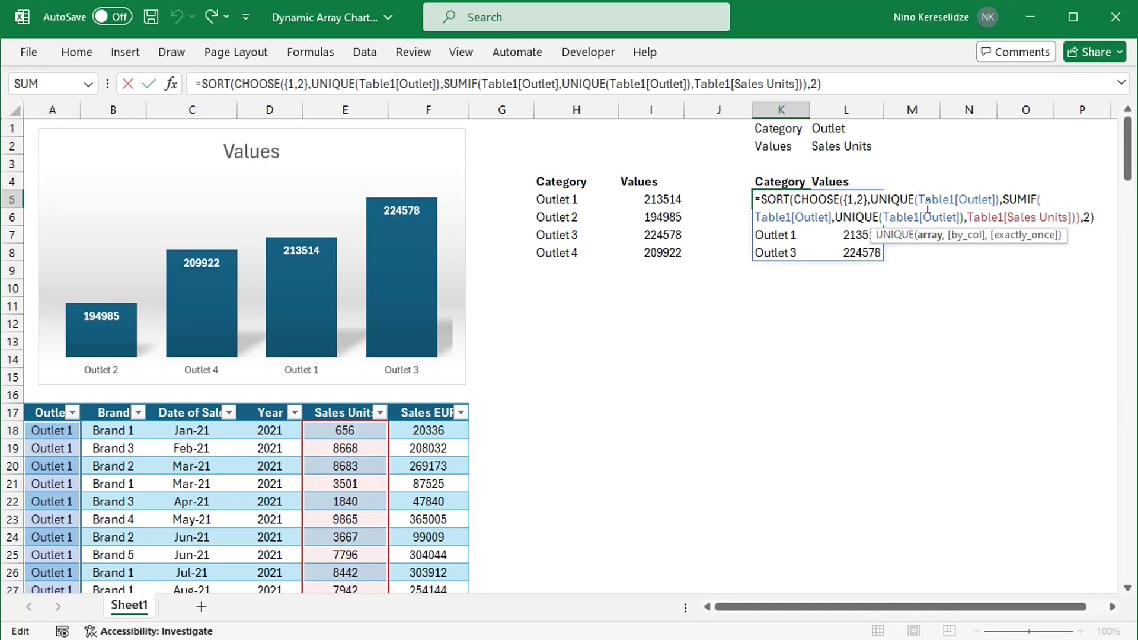
pyautogui.write('indi')
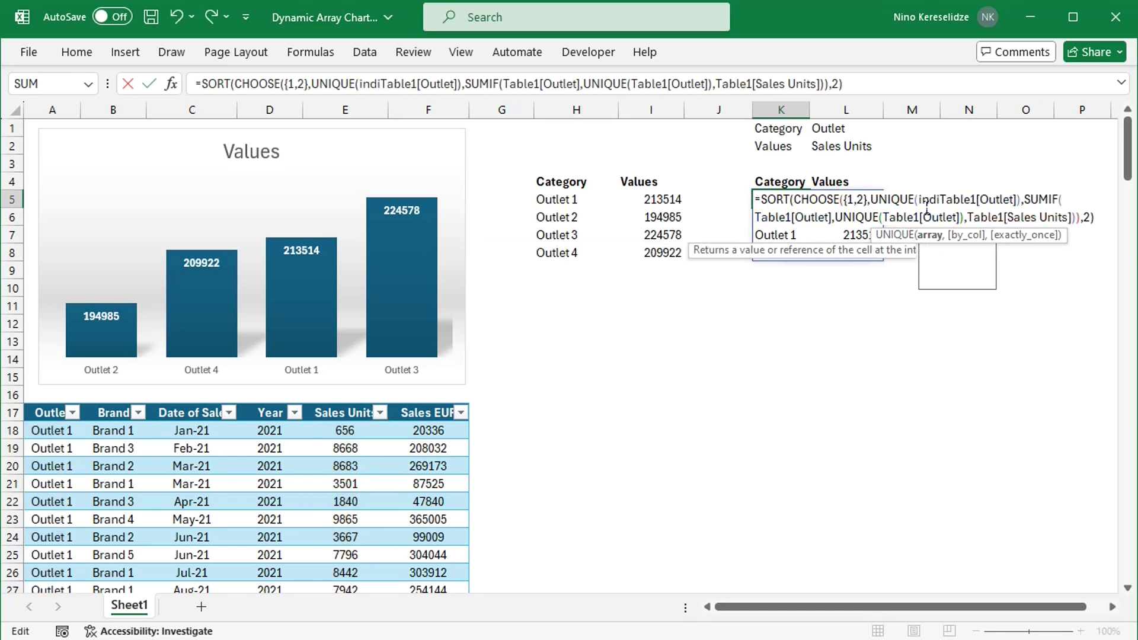
pyautogui.write('rect(')
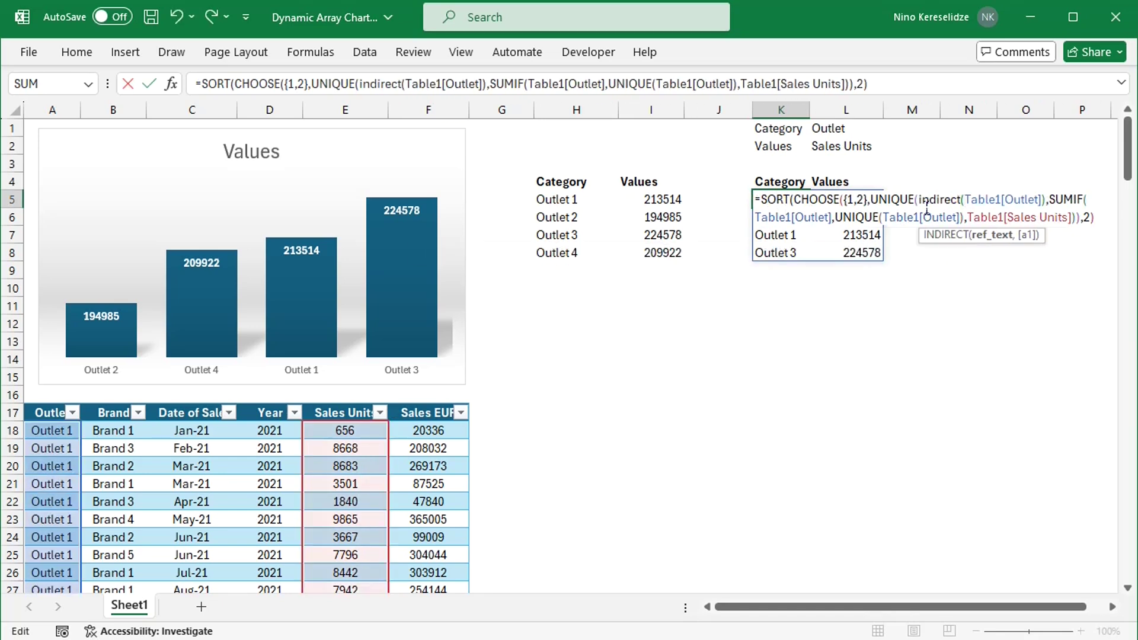
pyautogui.write('"')
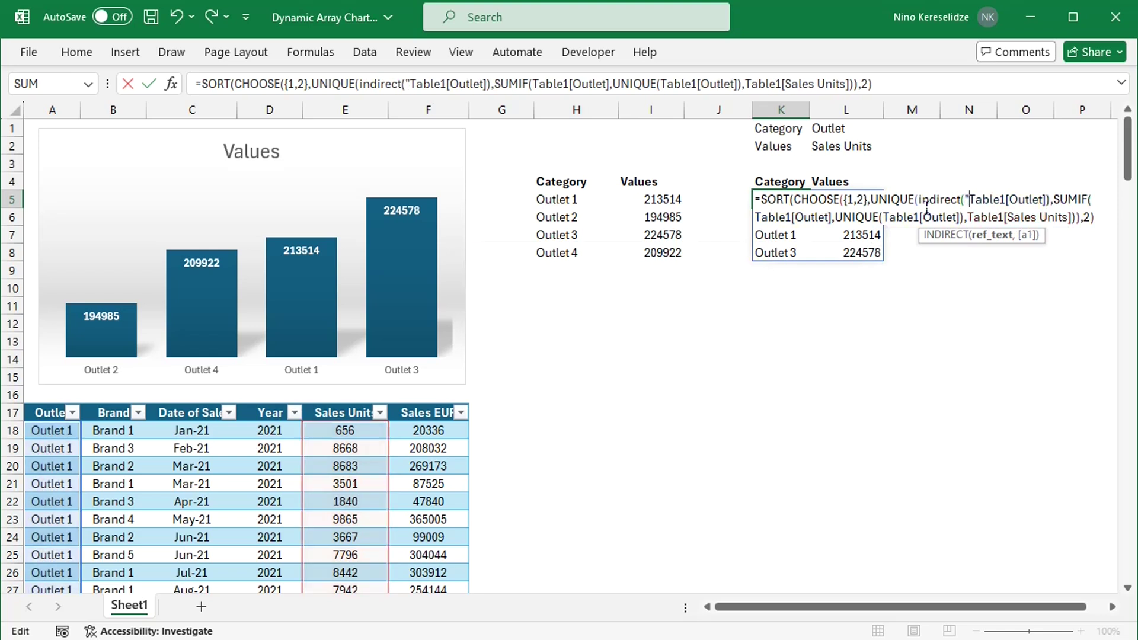
pyautogui.click(1010, 199)
pyautogui.write('"')
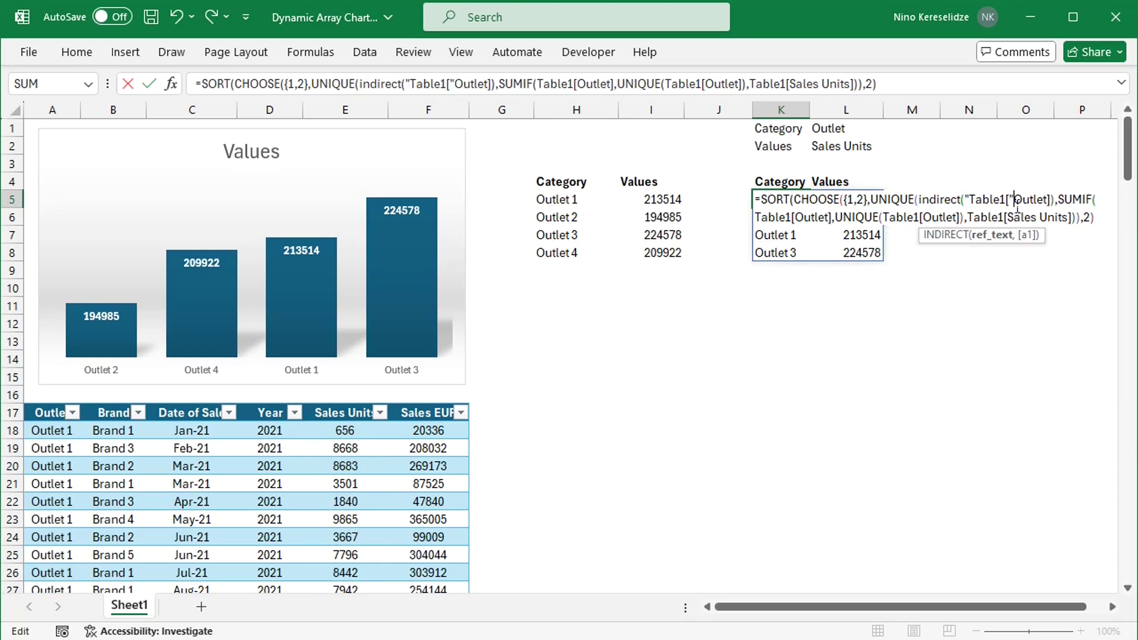
pyautogui.write('&')
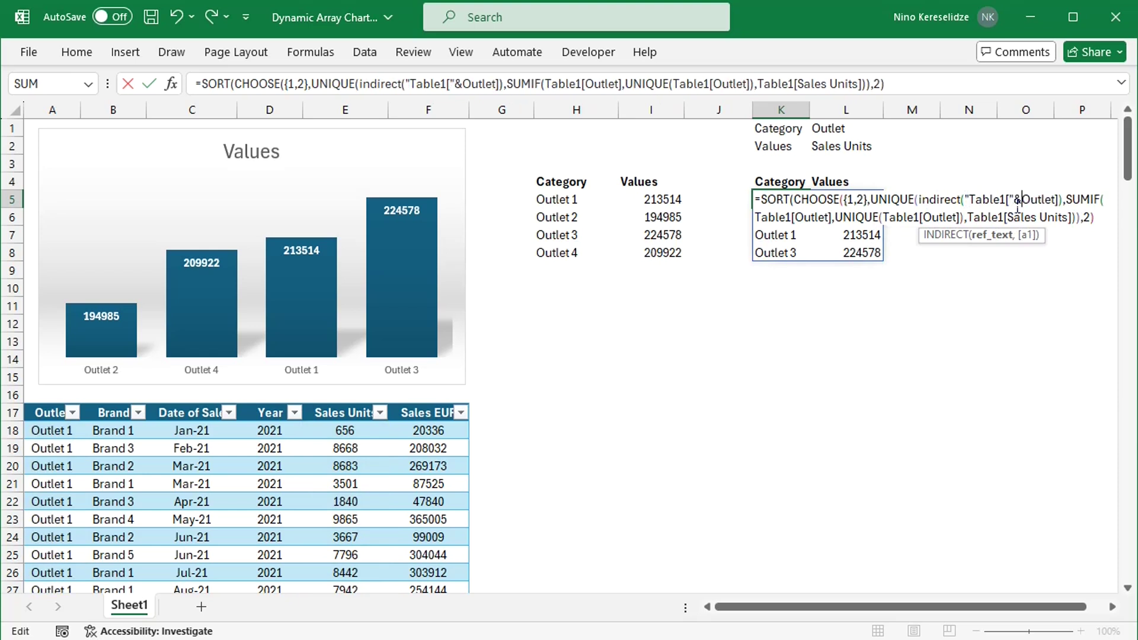
pyautogui.press('Delete')
pyautogui.press('Delete')
pyautogui.press('Delete')
pyautogui.press('Delete')
pyautogui.press('Delete')
pyautogui.press('Delete')
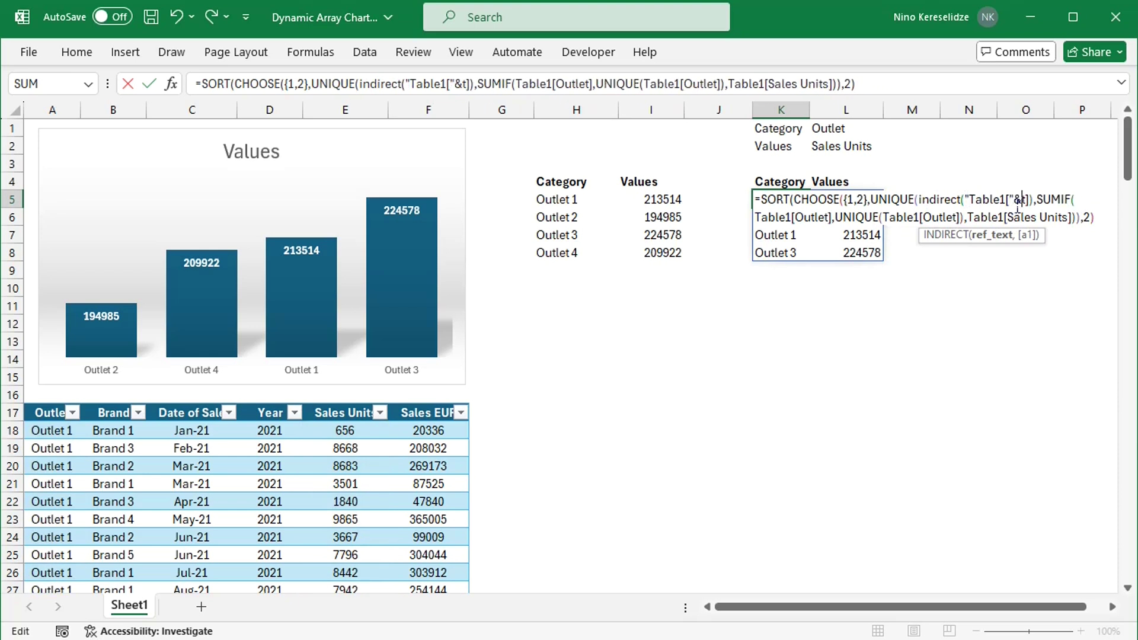
pyautogui.click(858, 137)
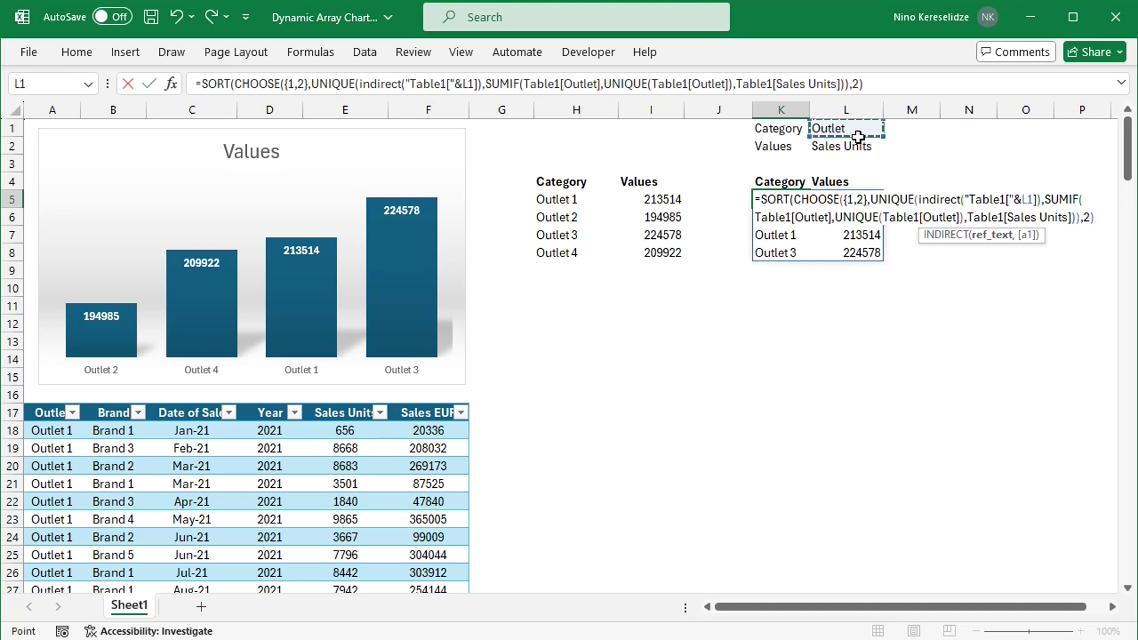
pyautogui.write('&')
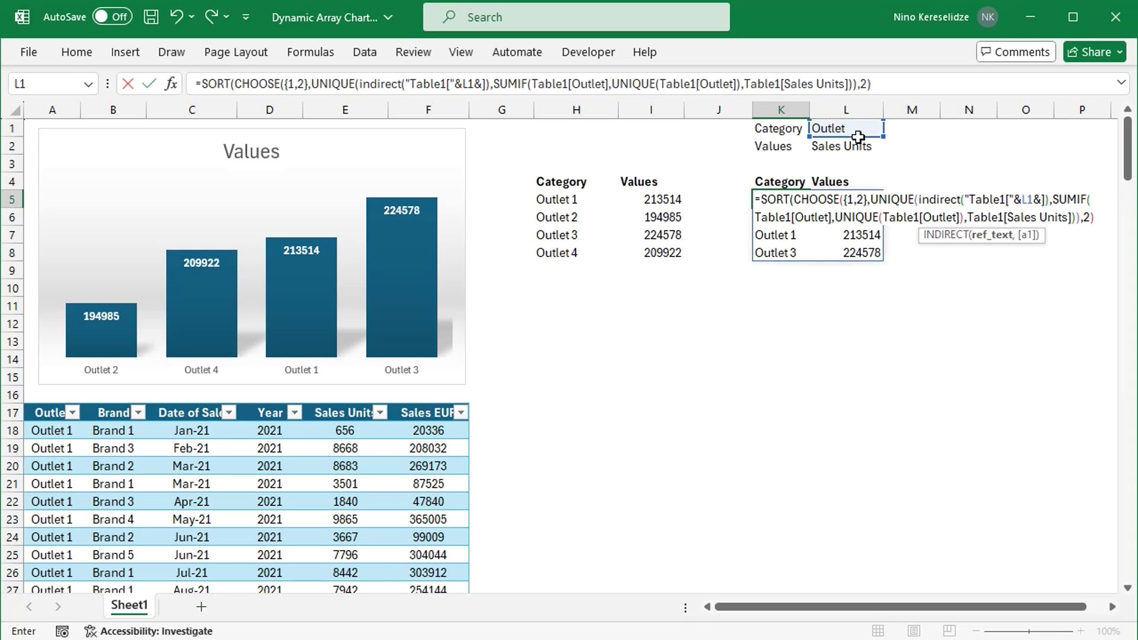
pyautogui.write('"')
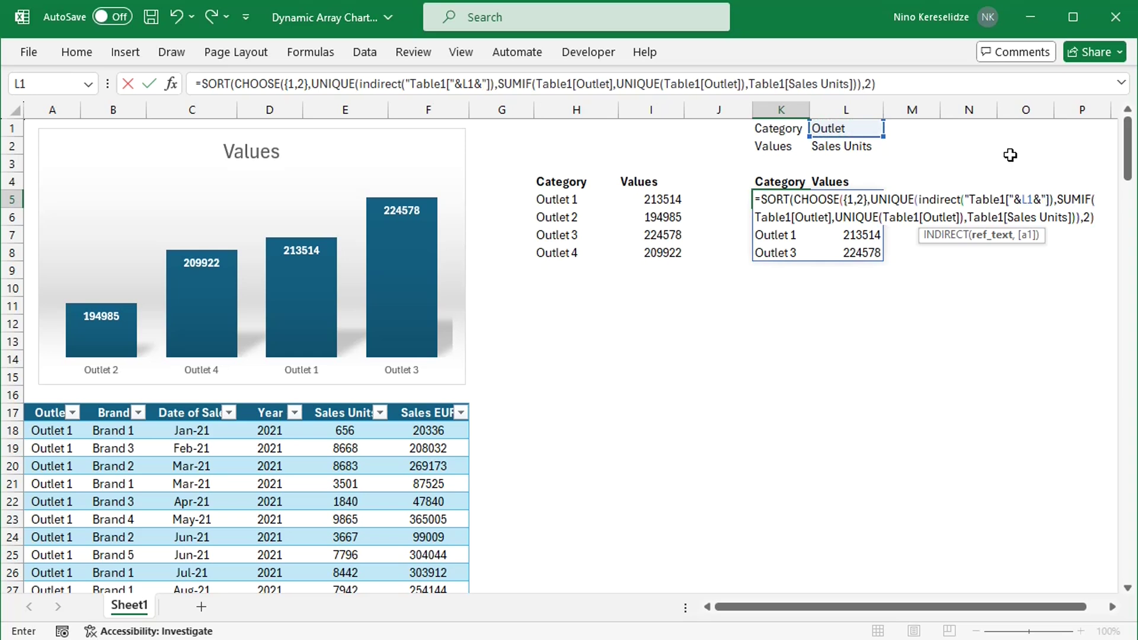
pyautogui.click(1049, 200)
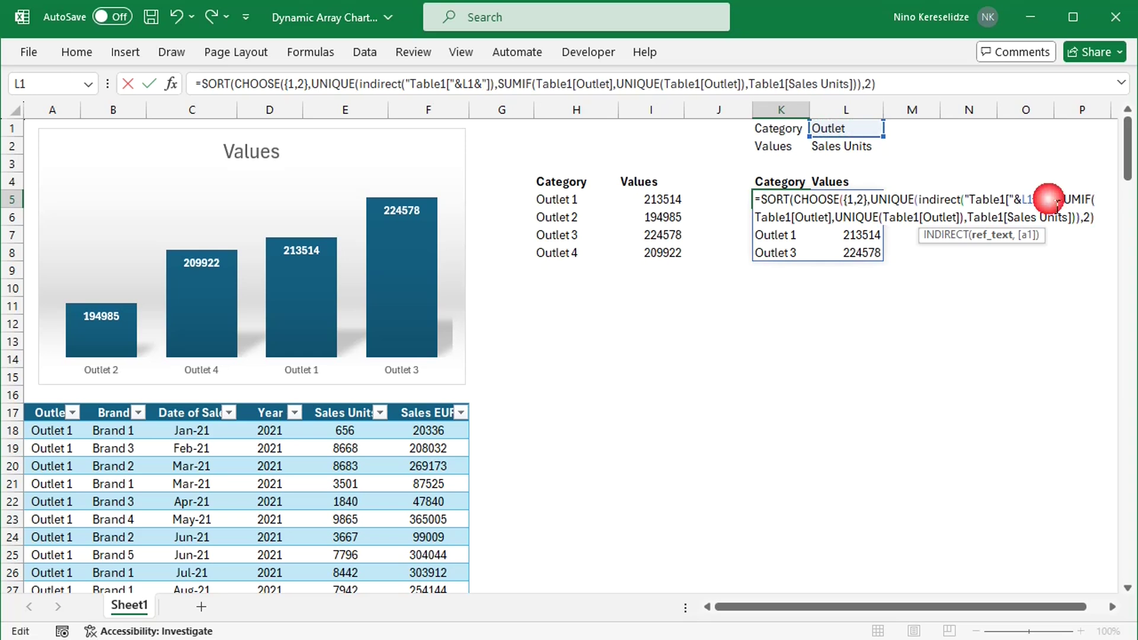
pyautogui.write('"')
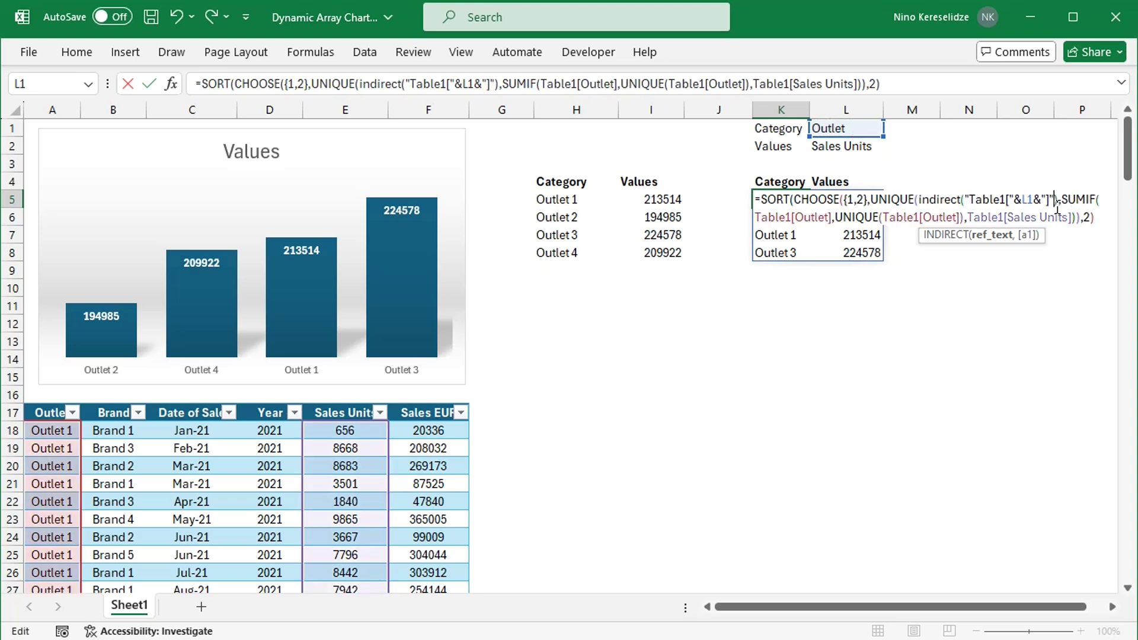
pyautogui.write(')')
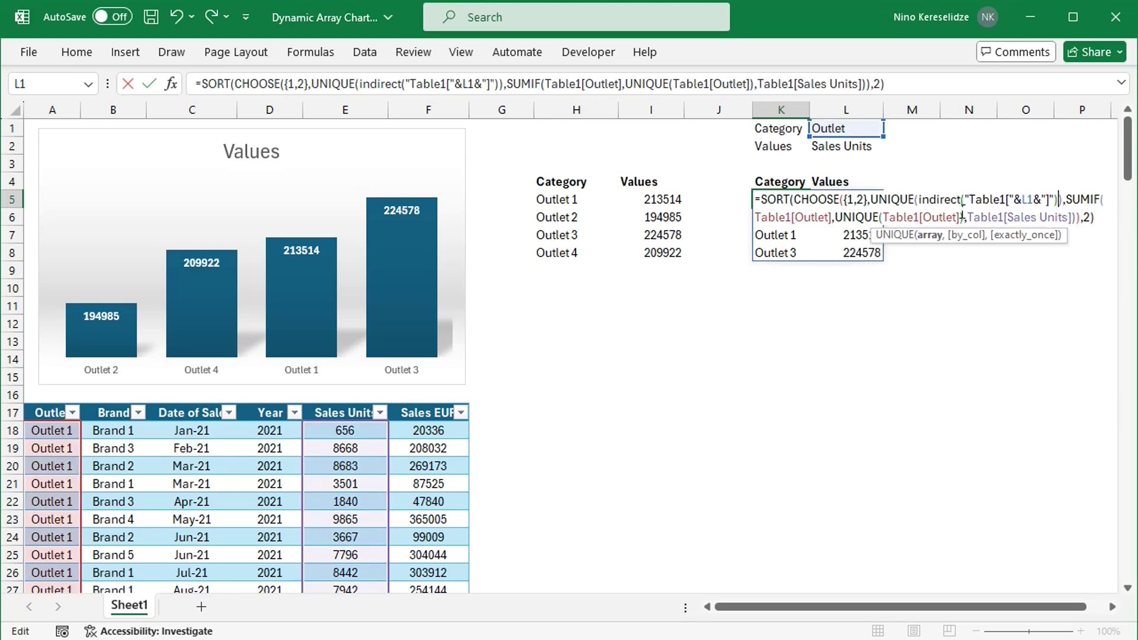
# Paste that INDIRECT expression over K5's other column references, pointing the sum range at L2.
pyautogui.moveTo(920, 200); pyautogui.dragTo(1059, 201)
pyautogui.hotkey('ctrl', 'c')
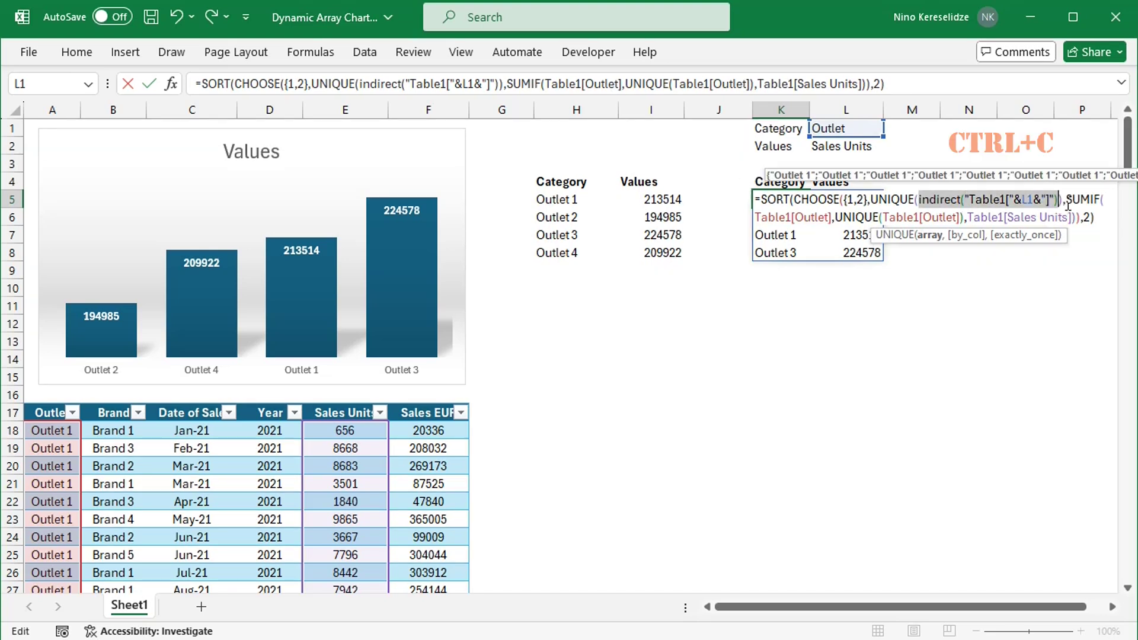
pyautogui.moveTo(831, 218); pyautogui.dragTo(755, 217)
pyautogui.hotkey('ctrl', 'v')
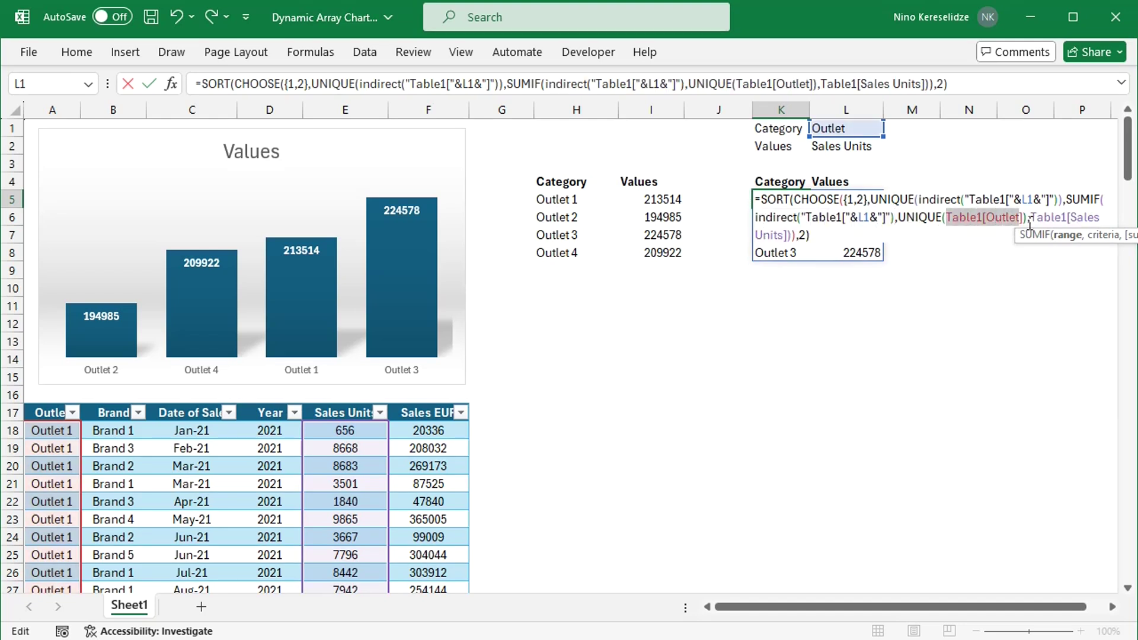
pyautogui.moveTo(947, 228); pyautogui.dragTo(1025, 227)
pyautogui.hotkey('ctrl', 'v')
pyautogui.moveTo(755, 236); pyautogui.dragTo(858, 235)
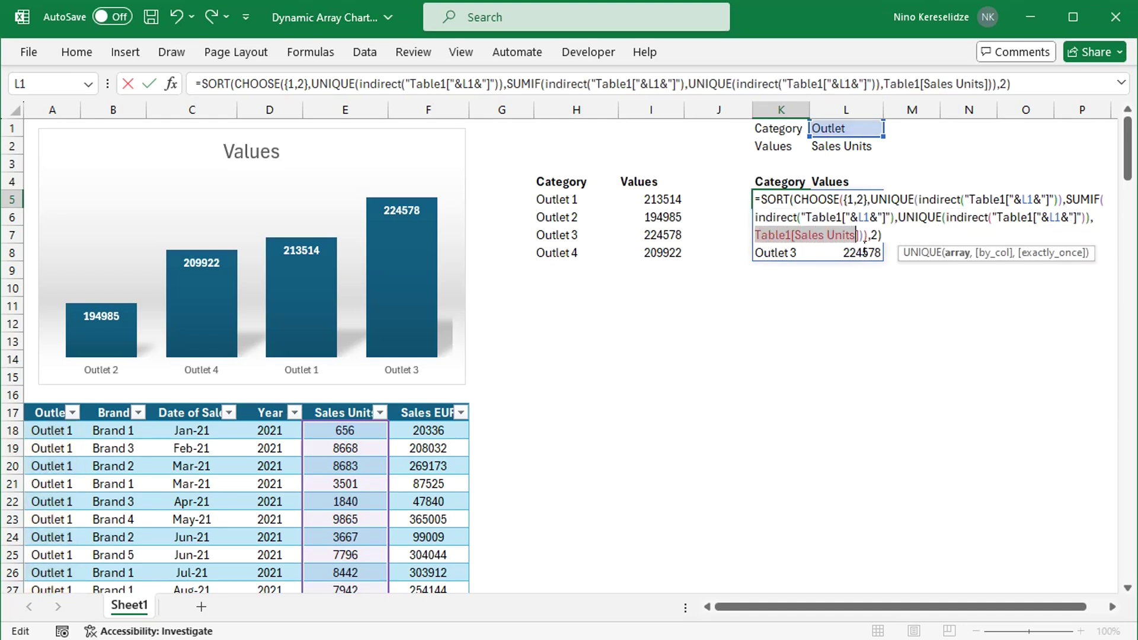
pyautogui.hotkey('ctrl', 'v')
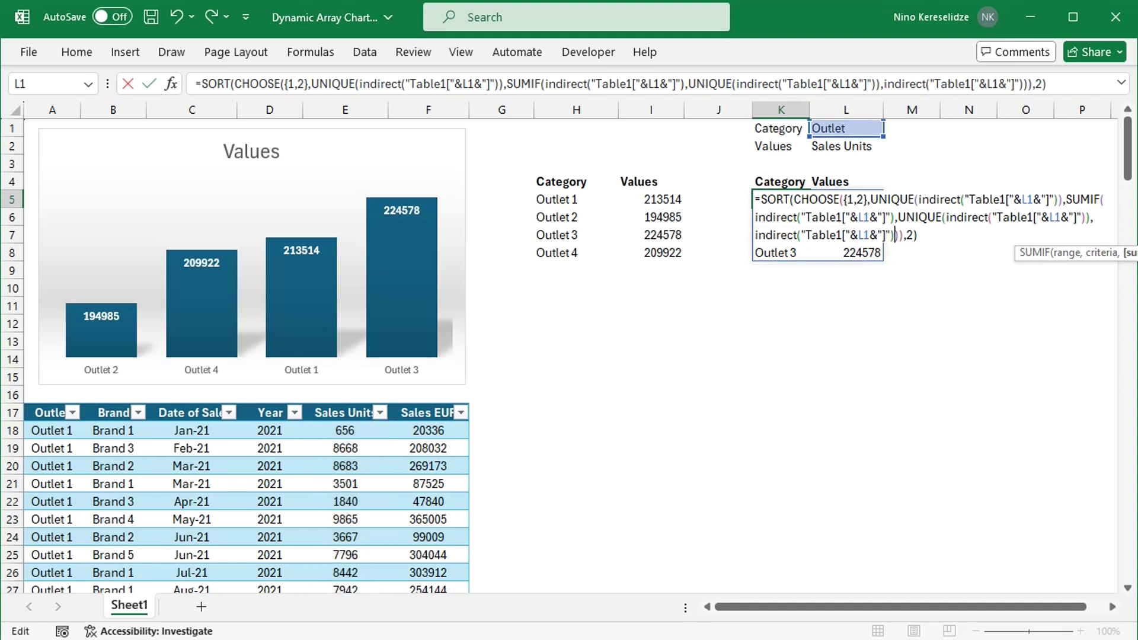
pyautogui.click(875, 237)
pyautogui.press('BackSpace')
pyautogui.write('2')
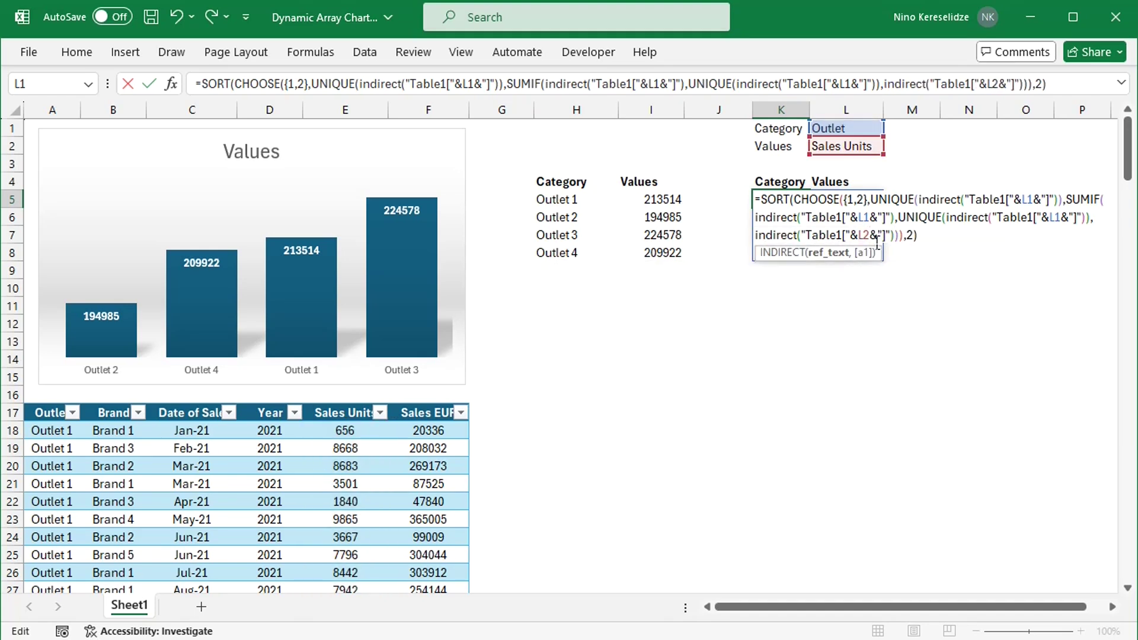
pyautogui.press('Return')
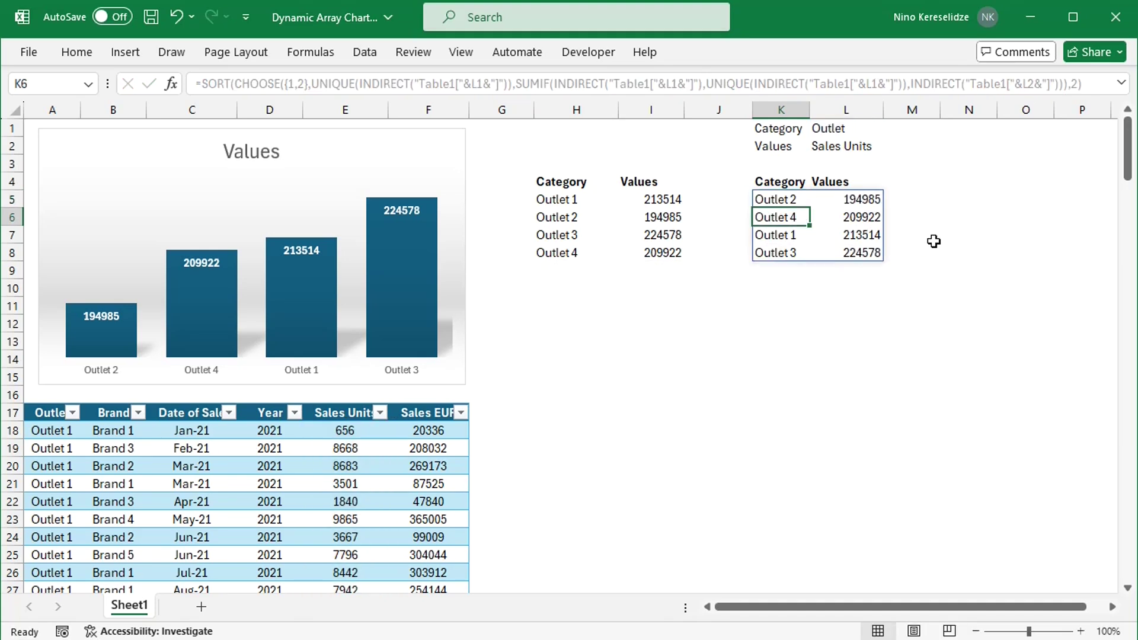
# Replace H5's Outlet column reference with the INDIRECT expression based on L1.
pyautogui.doubleClick(568, 204)
pyautogui.moveTo(591, 200); pyautogui.dragTo(682, 207)
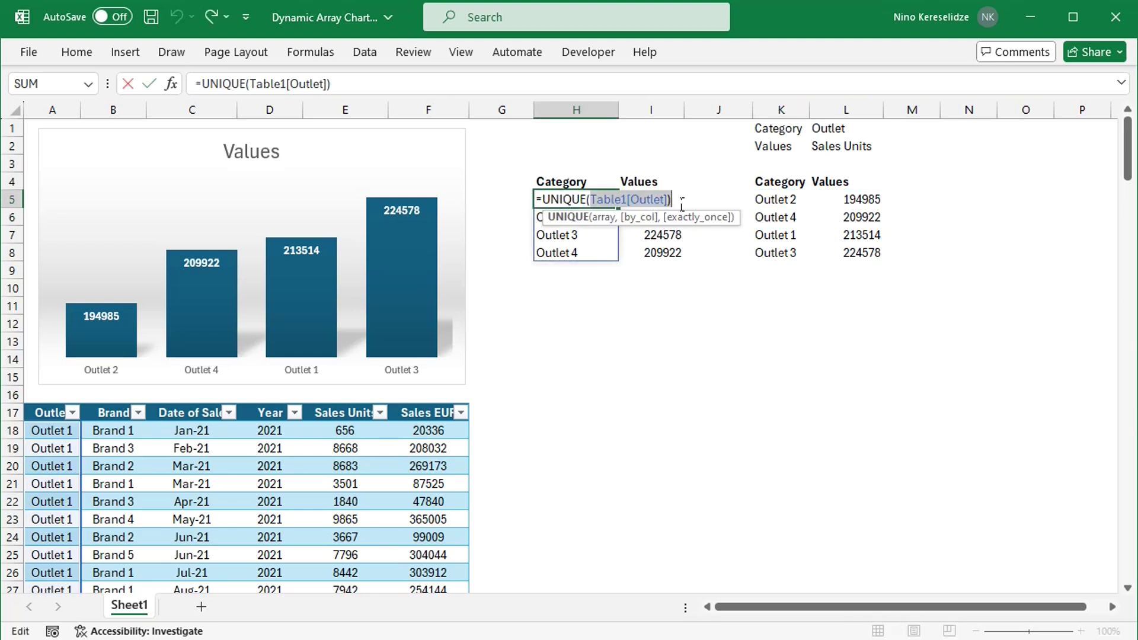
pyautogui.hotkey('ctrl', 'v')
pyautogui.press('Return')
# Make I5's SUMIF take its range from L1 and its sum column from L2 via INDIRECT.
pyautogui.doubleClick(662, 205)
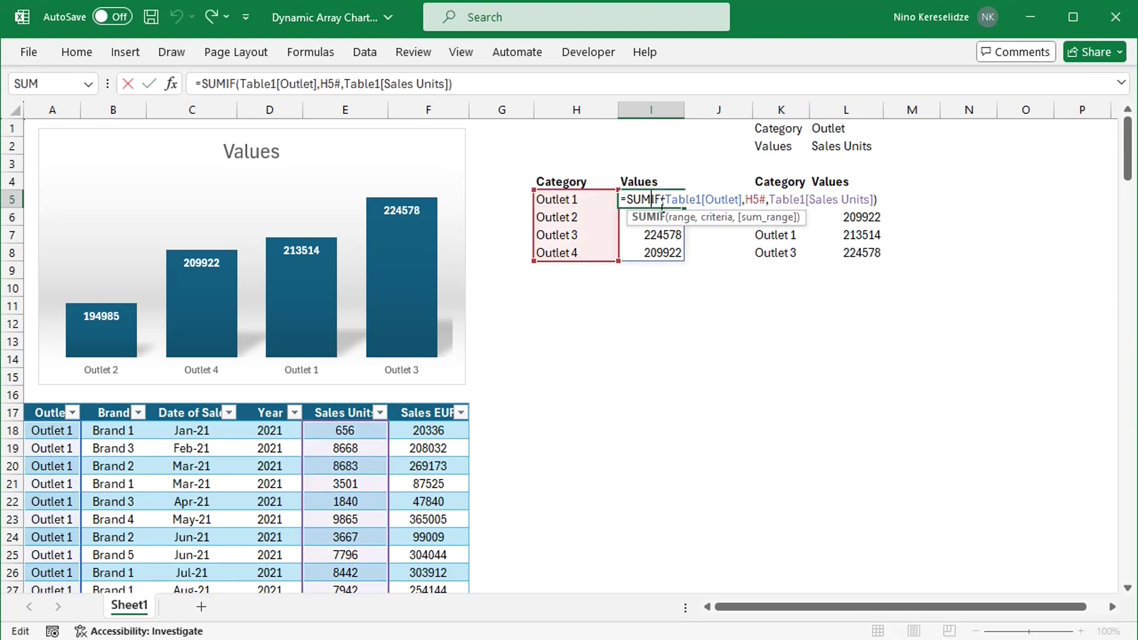
pyautogui.moveTo(665, 201); pyautogui.dragTo(742, 205)
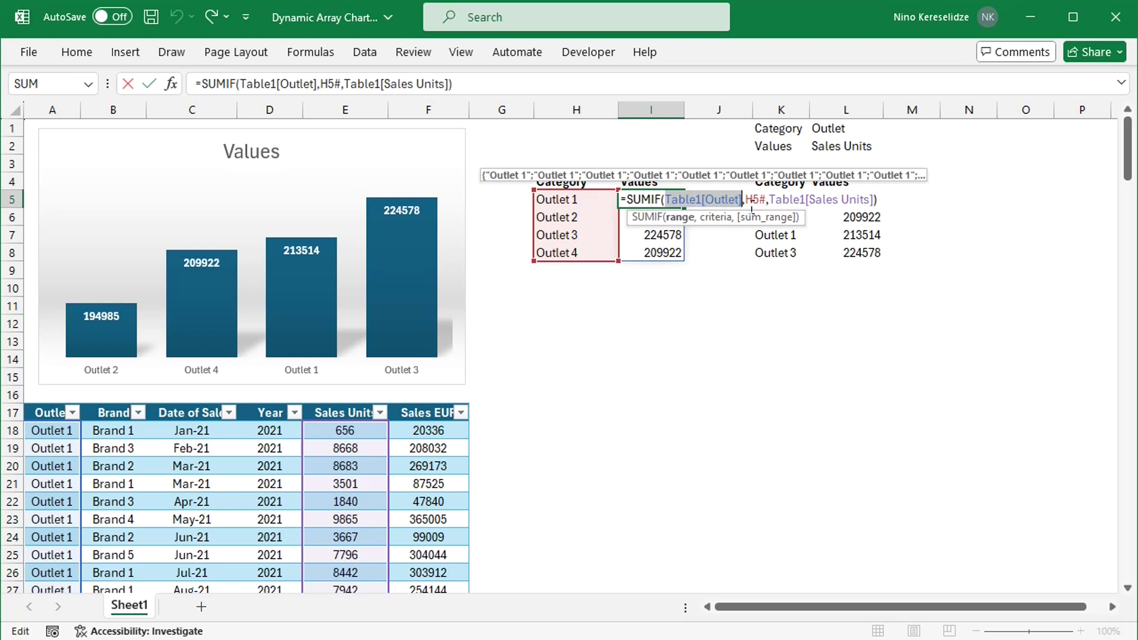
pyautogui.hotkey('ctrl', 'v')
pyautogui.moveTo(832, 204); pyautogui.dragTo(940, 205)
pyautogui.press('BackSpace')
pyautogui.hotkey('ctrl', 'v')
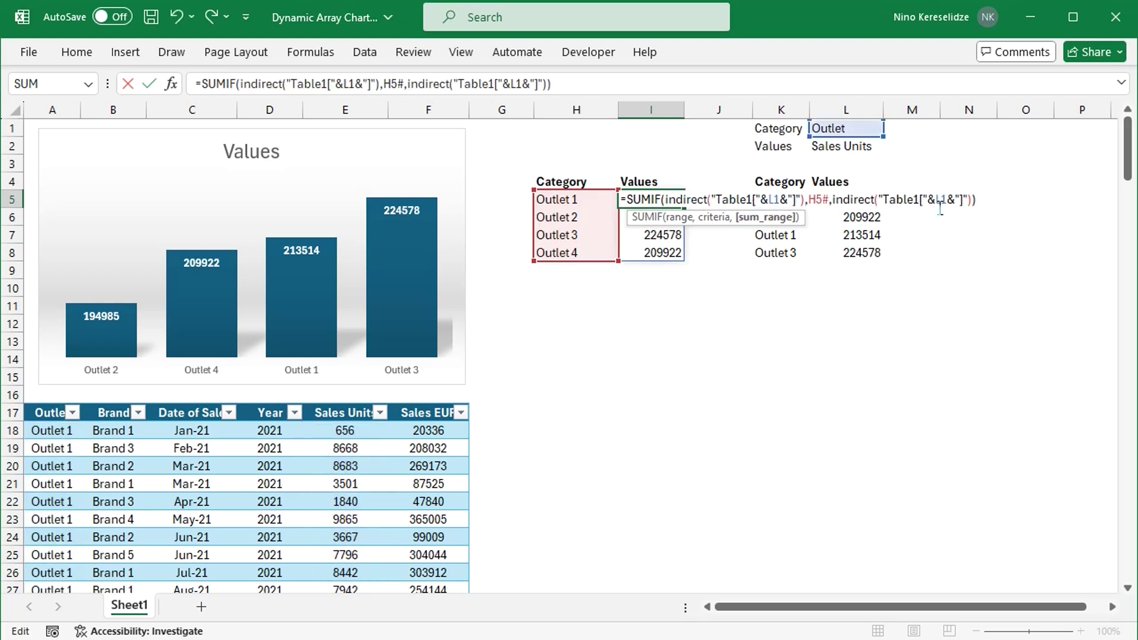
pyautogui.doubleClick(940, 200)
pyautogui.click(853, 146)
pyautogui.press('Return')
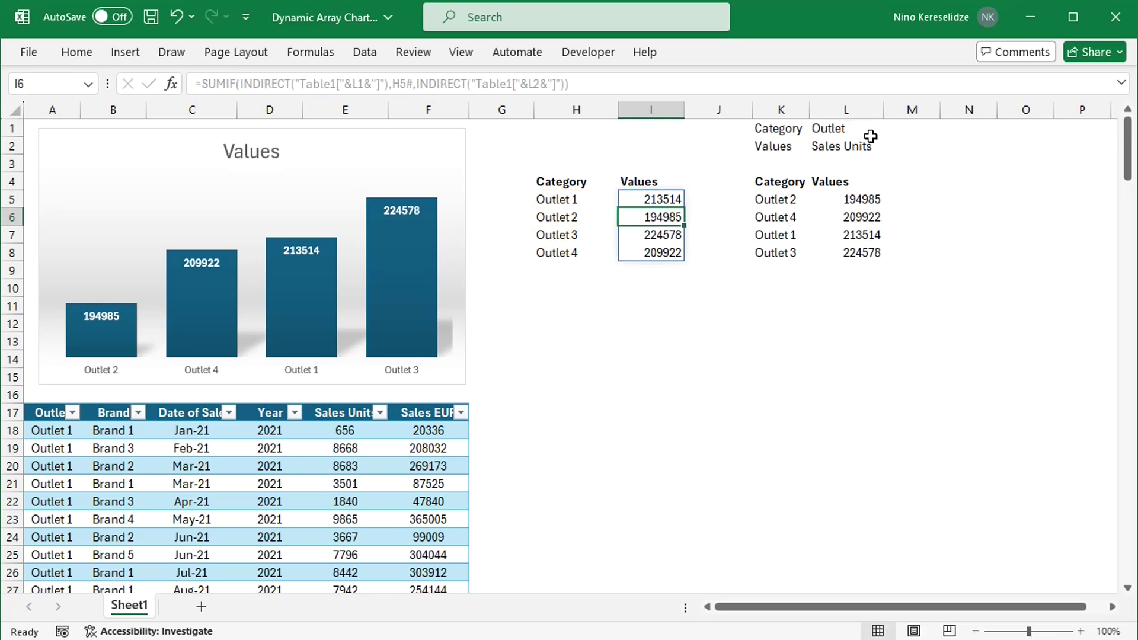
pyautogui.click(870, 137)
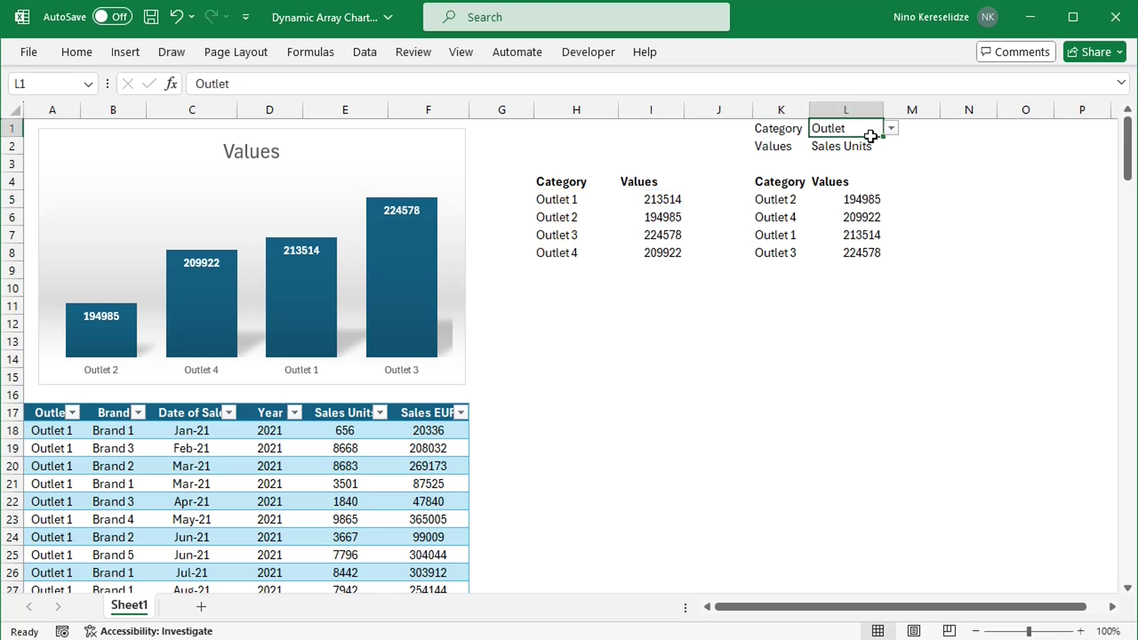
# Switch L1 to Brand, then set L2 to Sales EUR and L1 to Year.
pyautogui.click(891, 128)
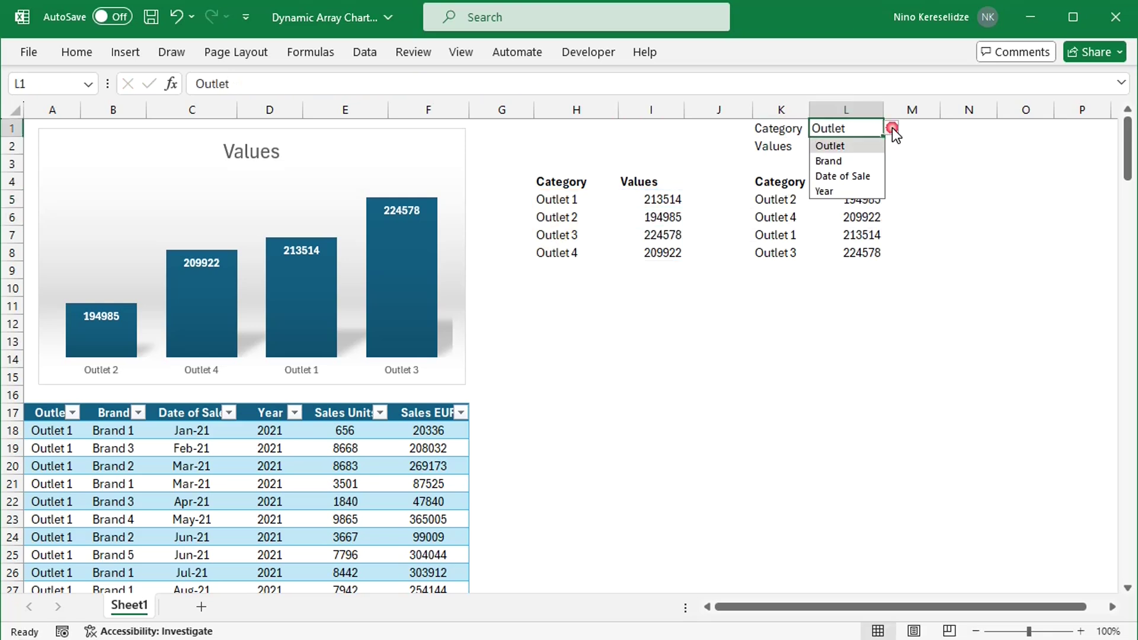
pyautogui.click(855, 159)
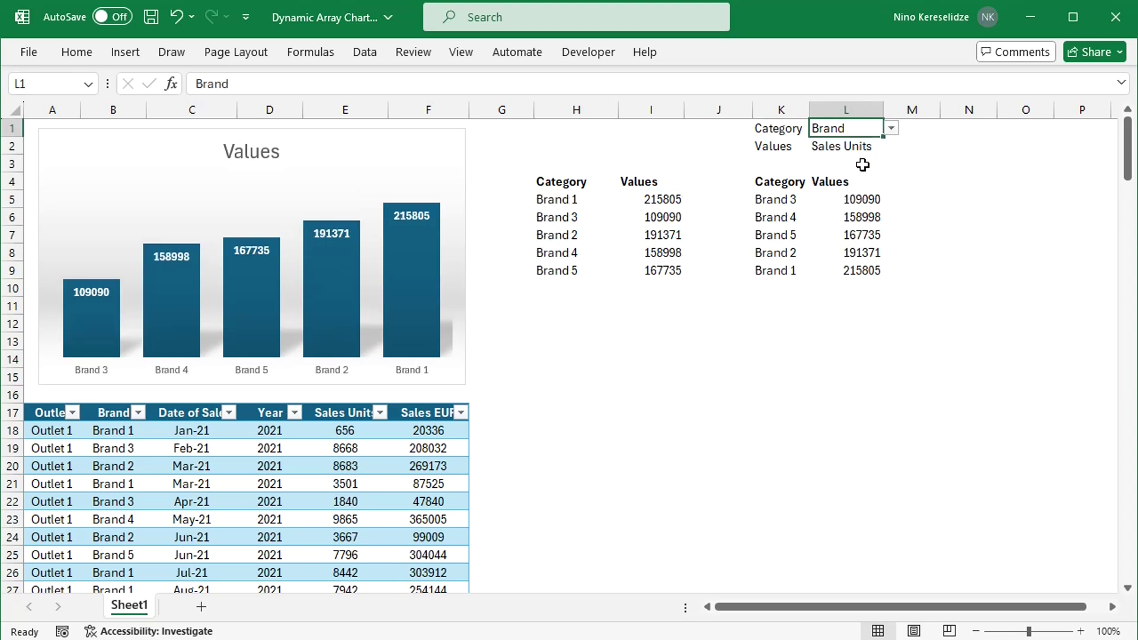
pyautogui.moveTo(396, 322)
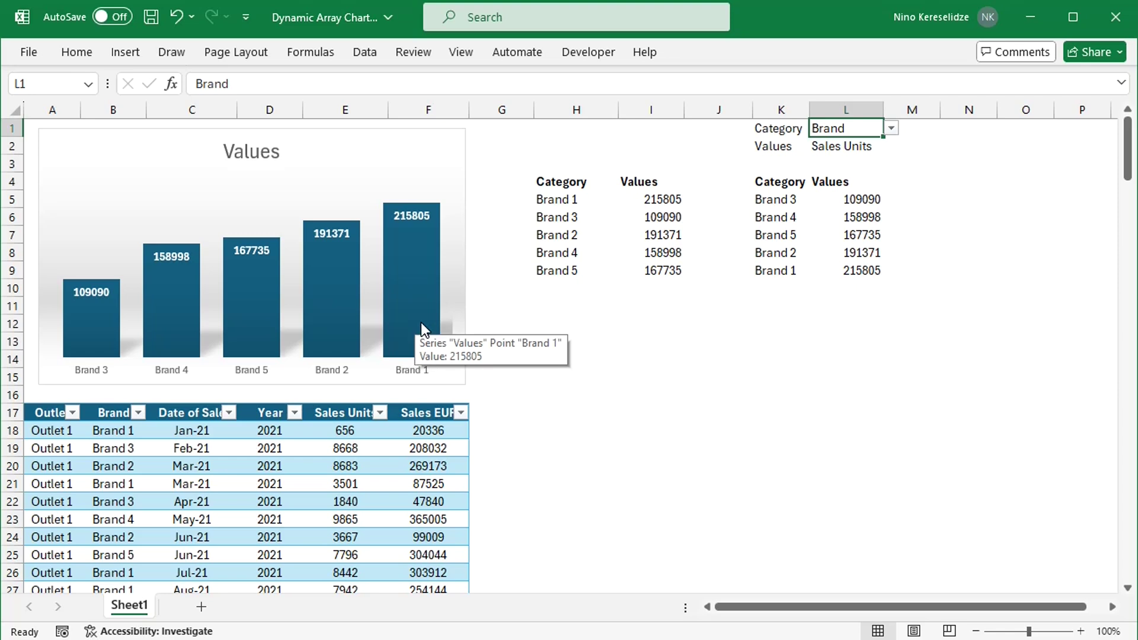
pyautogui.click(876, 147)
pyautogui.click(892, 146)
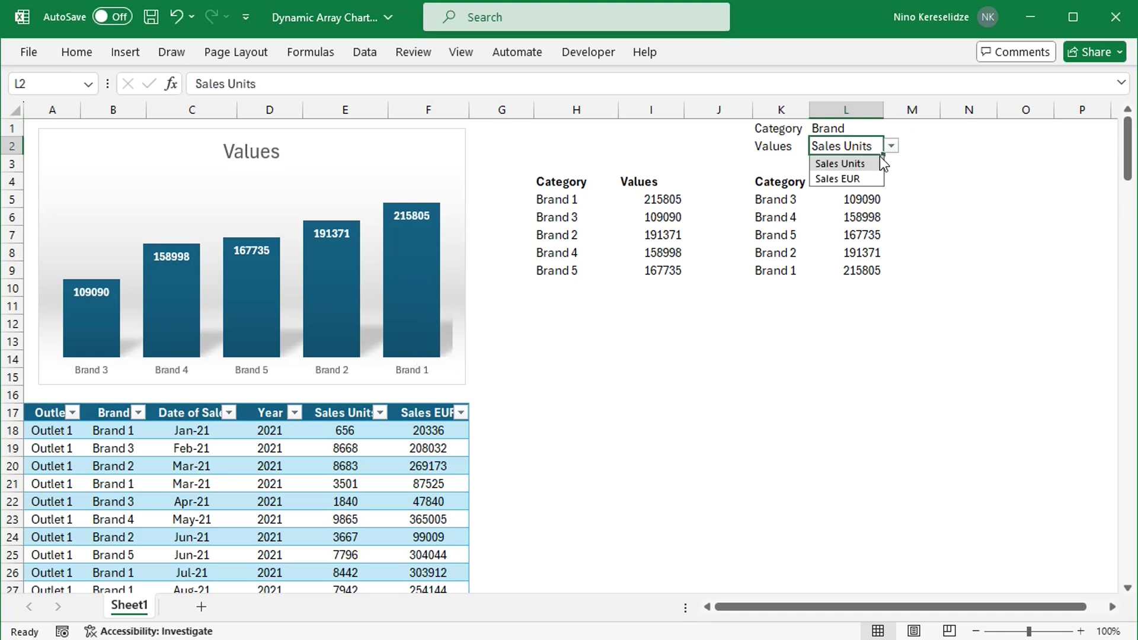
pyautogui.click(863, 179)
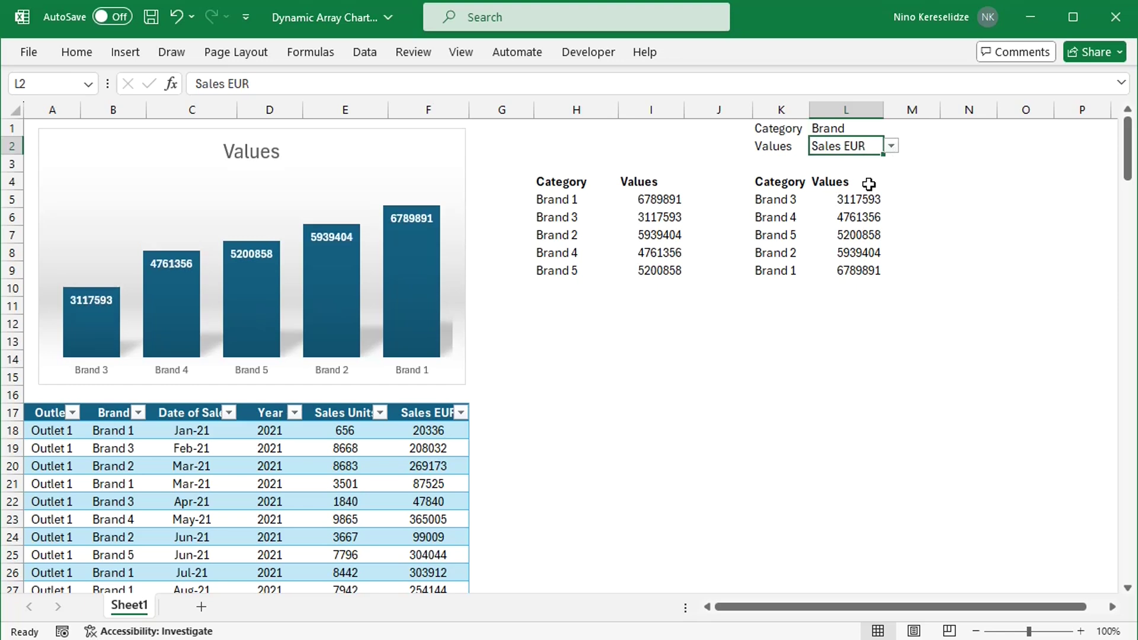
pyautogui.click(866, 128)
pyautogui.click(890, 128)
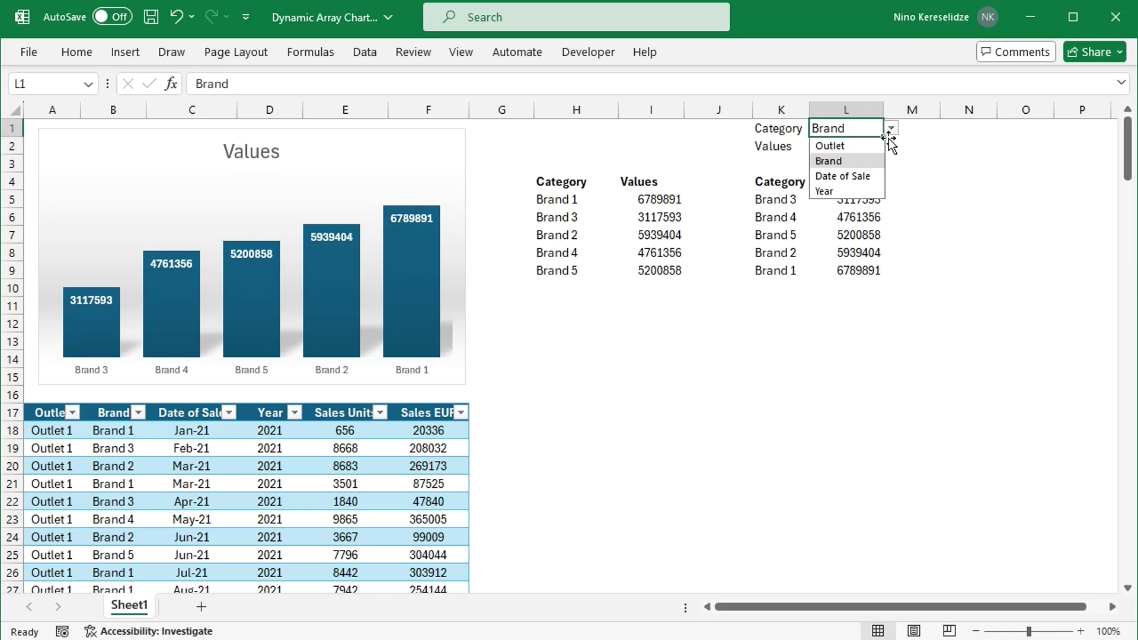
pyautogui.click(837, 192)
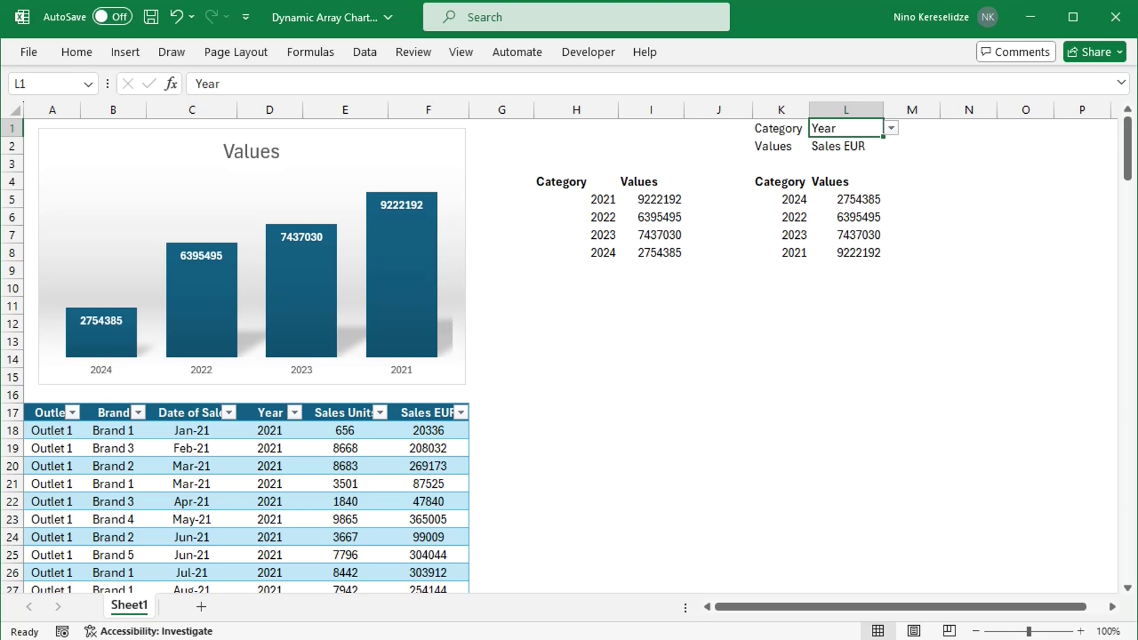
# Enter ="Display: "&L1&", "&L2 in N1, showing Display: Year, Sales EUR.
pyautogui.click(983, 142)
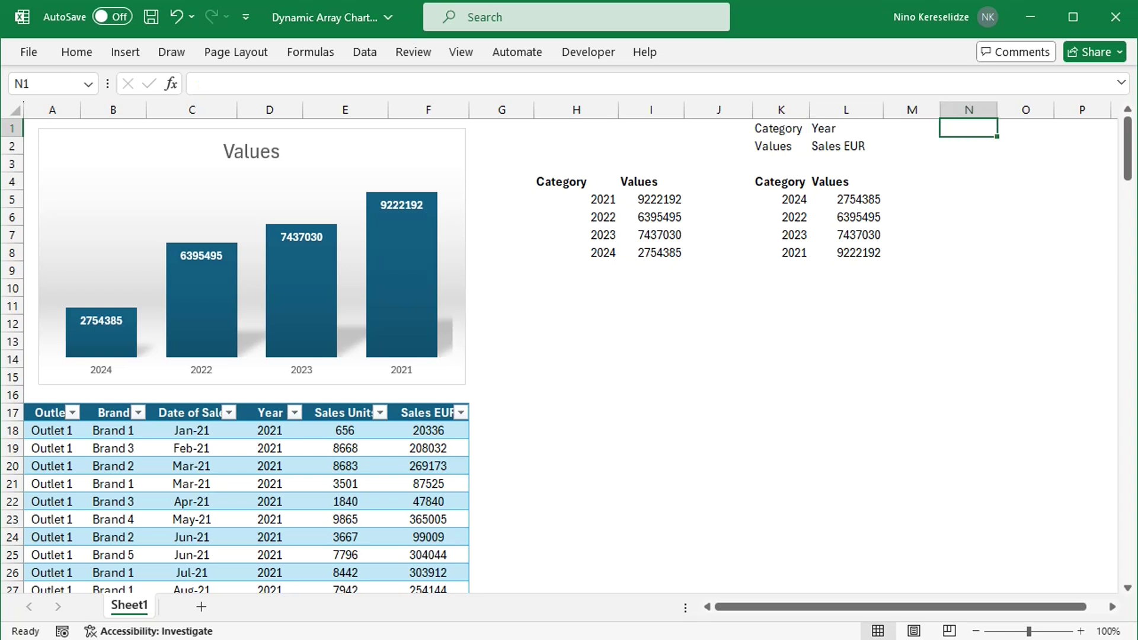
pyautogui.write('="')
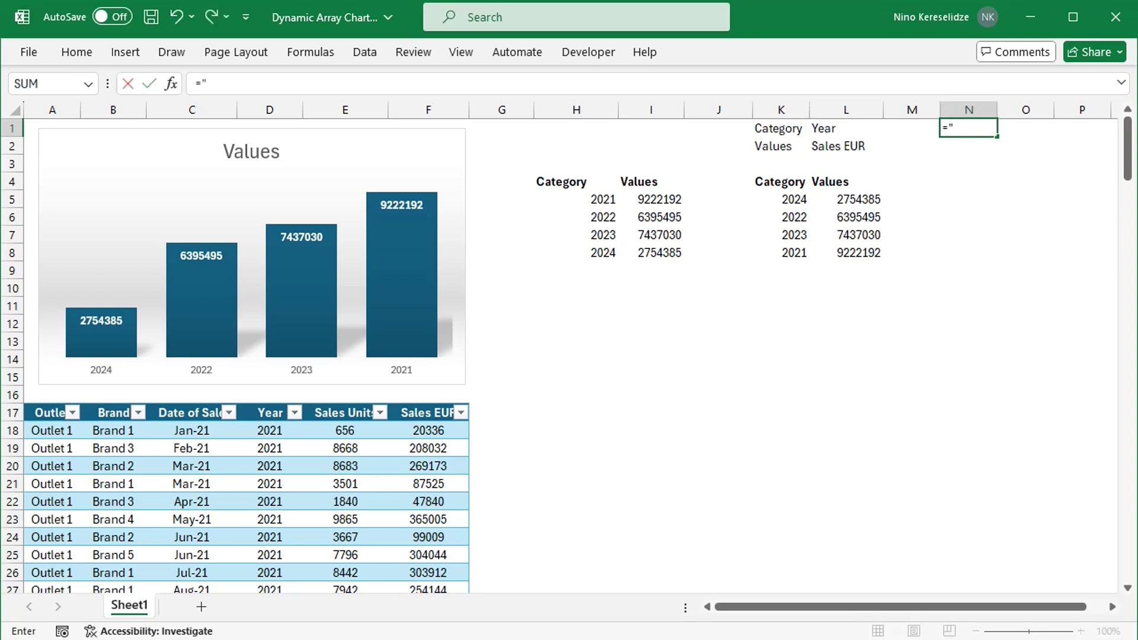
pyautogui.write('Display: "&')
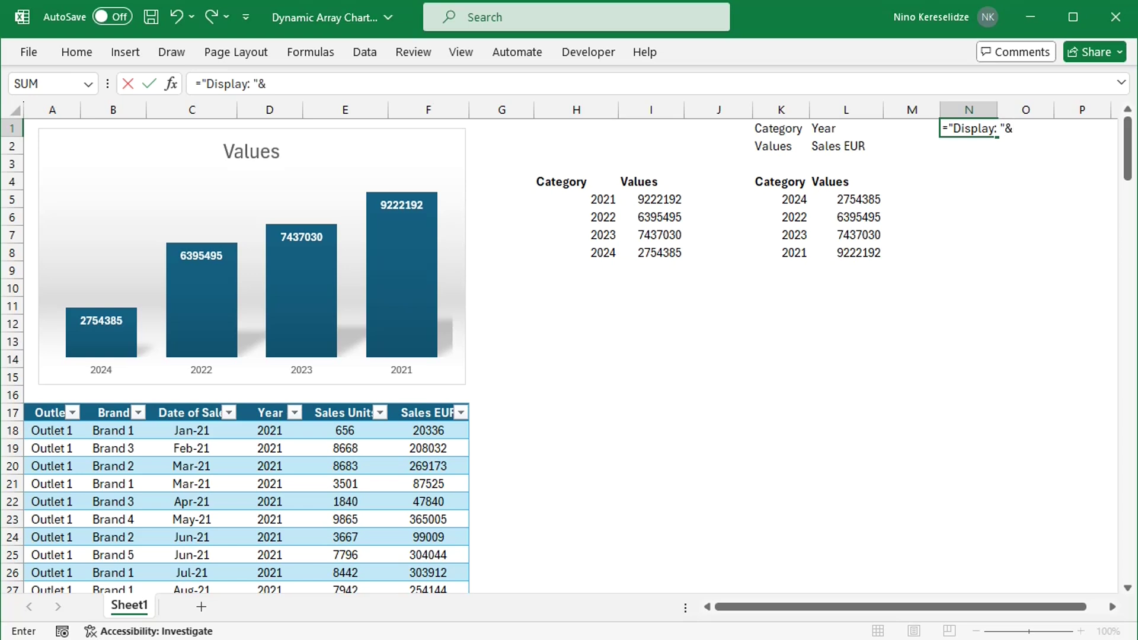
pyautogui.click(868, 136)
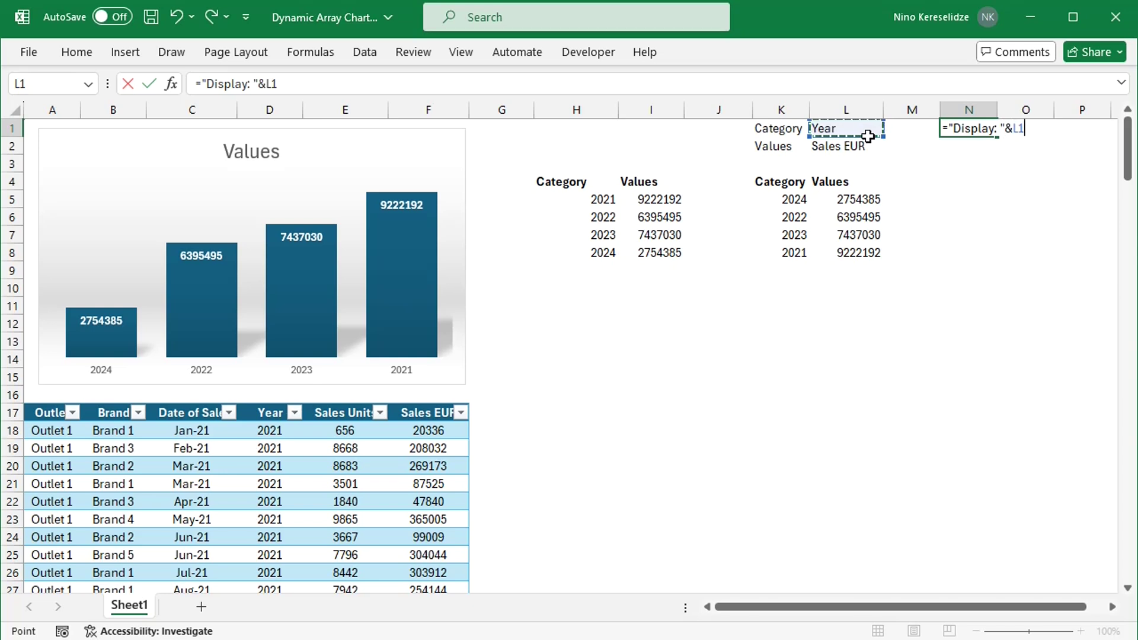
pyautogui.write('&", "&')
pyautogui.click(866, 149)
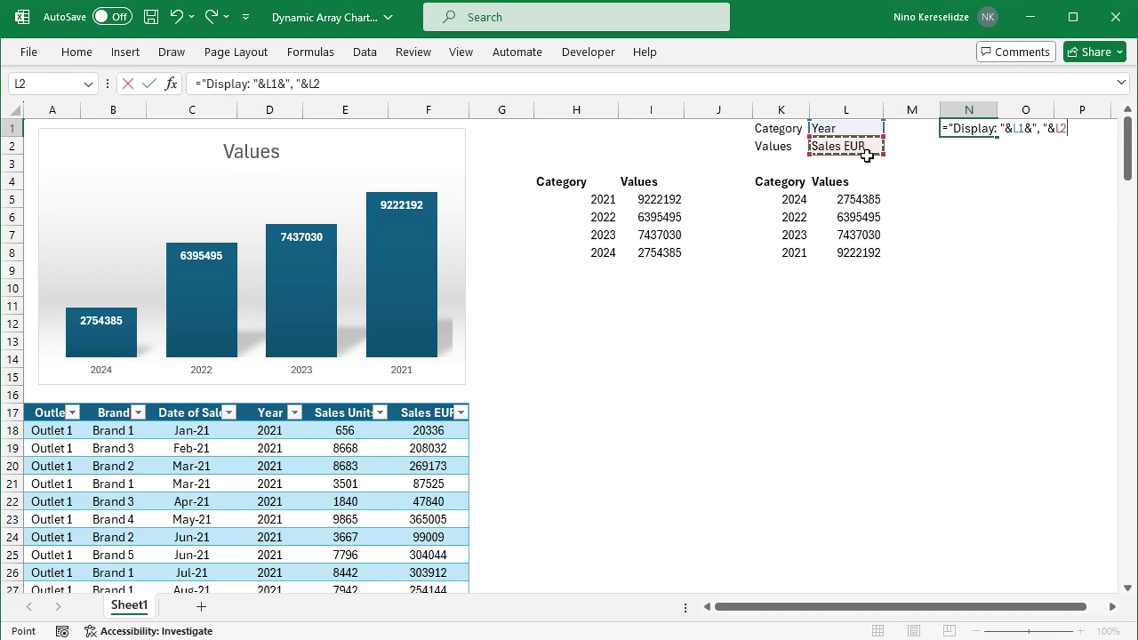
pyautogui.press('Return')
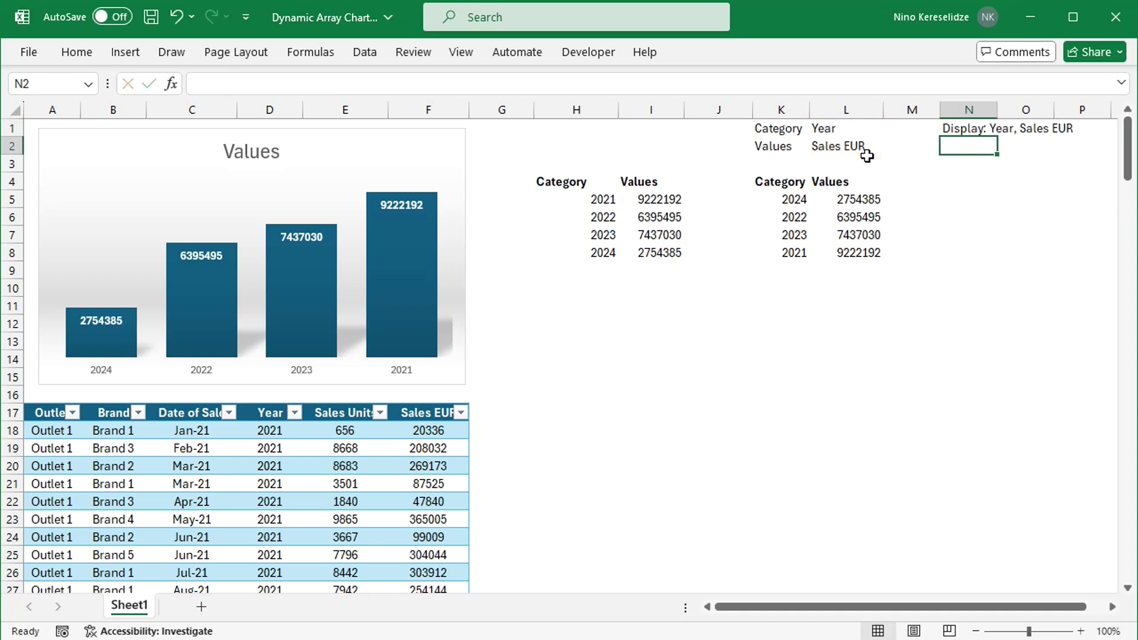
# Set the chart title to =Sheet1!$N$1, replacing the Values title.
pyautogui.click(259, 154)
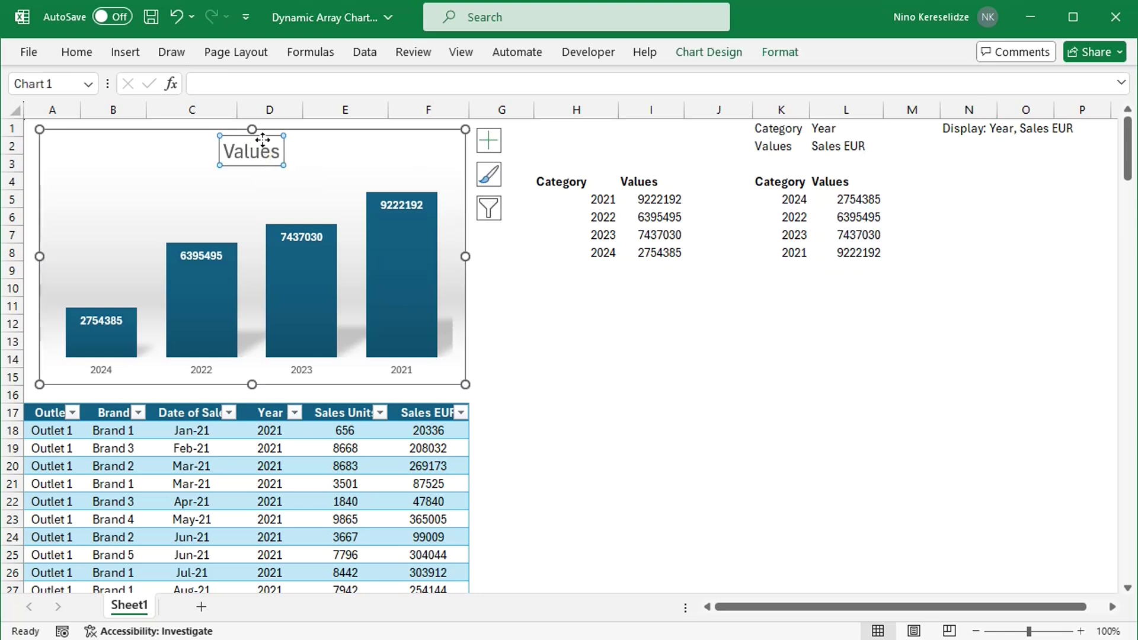
pyautogui.click(289, 86)
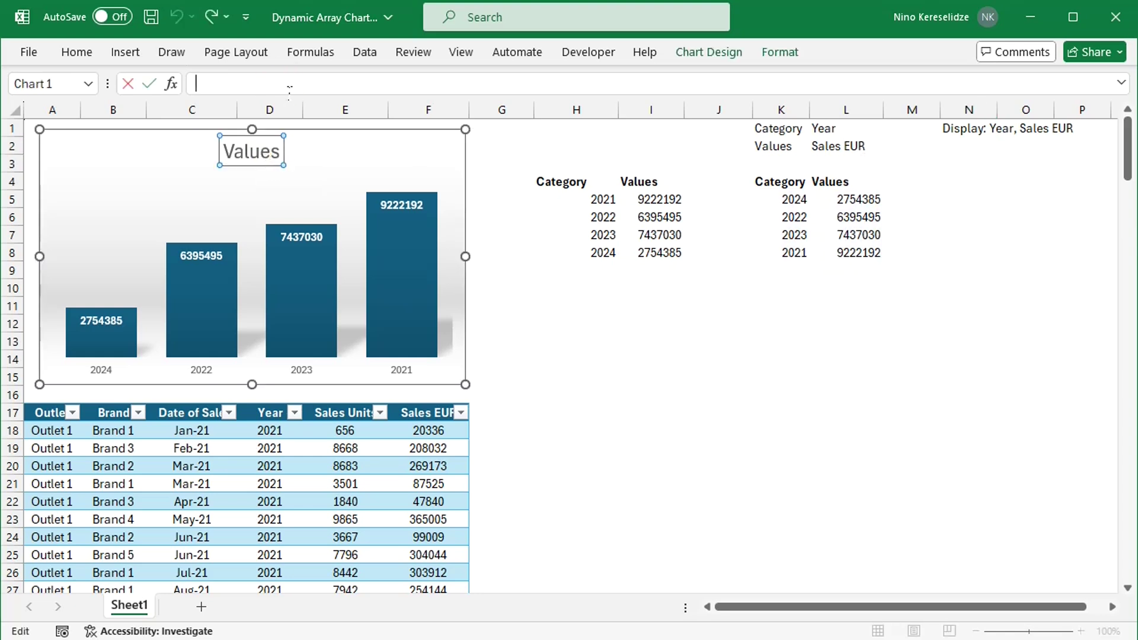
pyautogui.write('=')
pyautogui.click(981, 135)
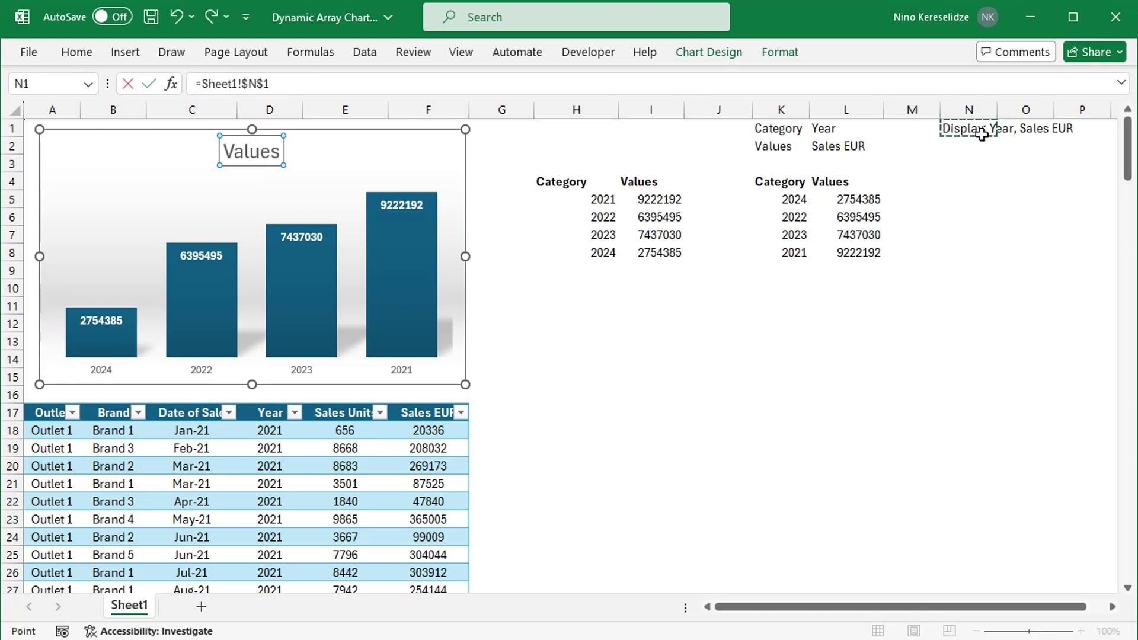
pyautogui.press('Return')
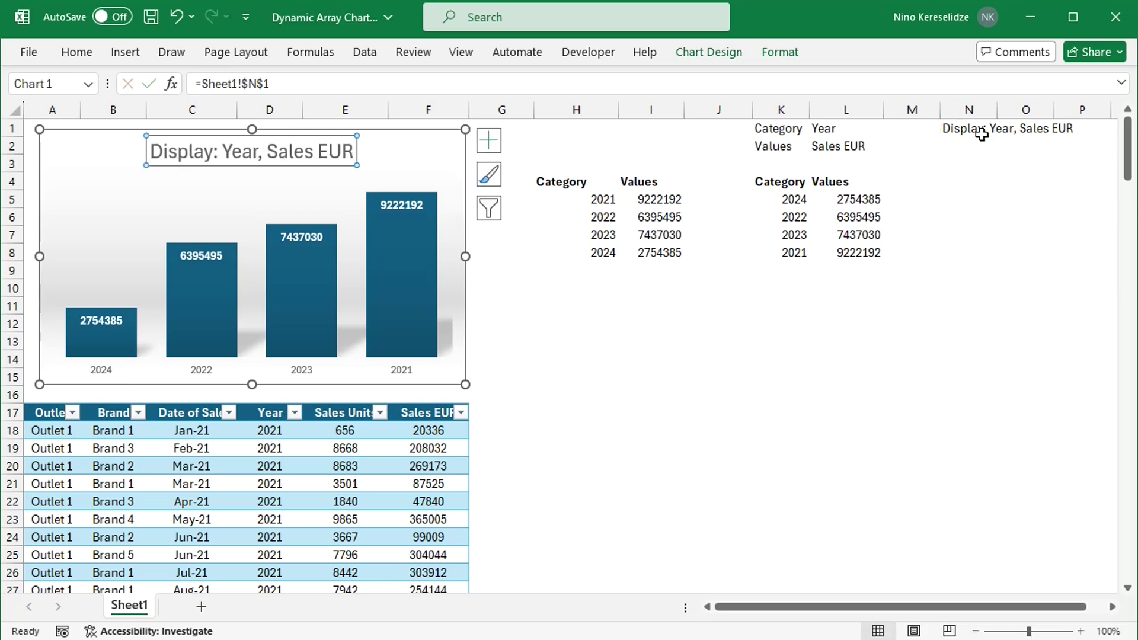
# Set L2 to Sales Units and L1 to Brand, giving the title Display: Brand, Sales Units.
pyautogui.click(908, 363)
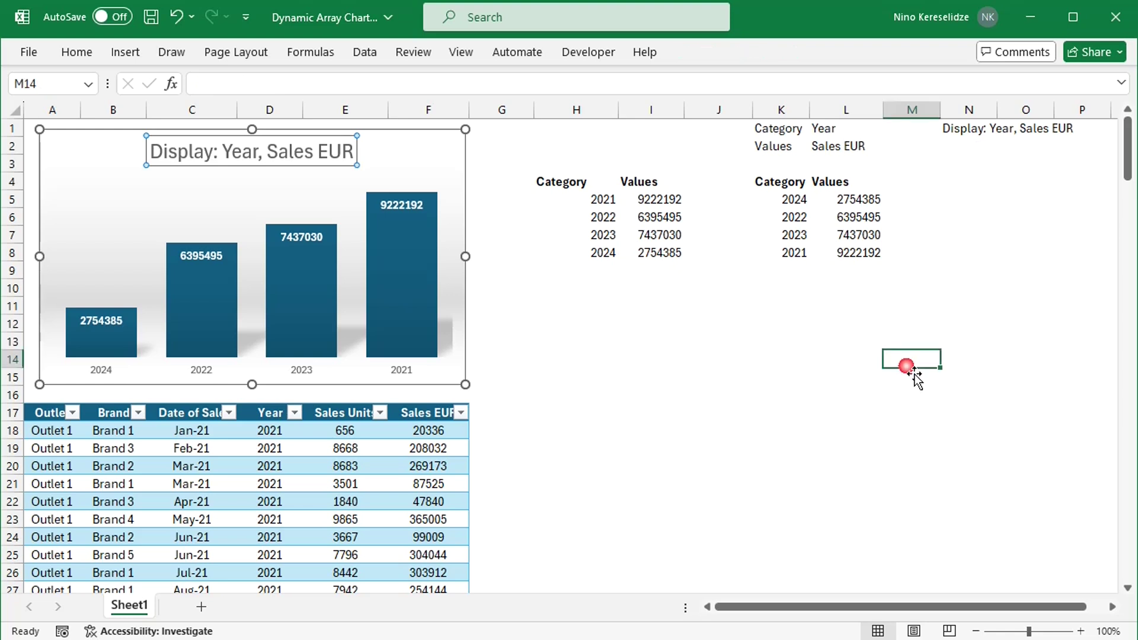
pyautogui.click(851, 146)
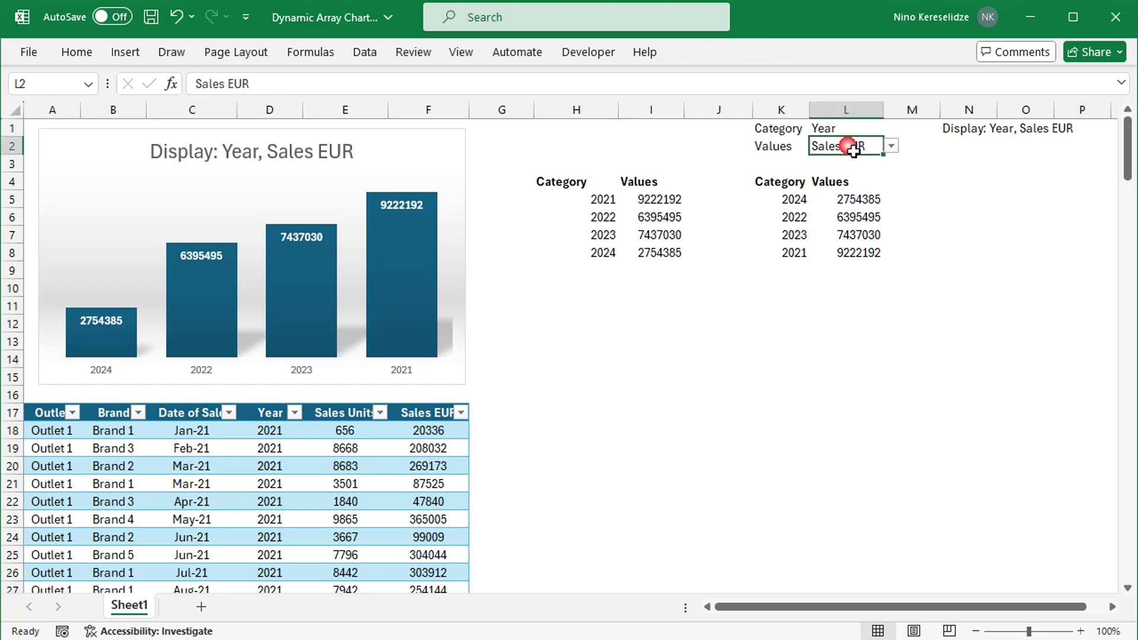
pyautogui.click(890, 147)
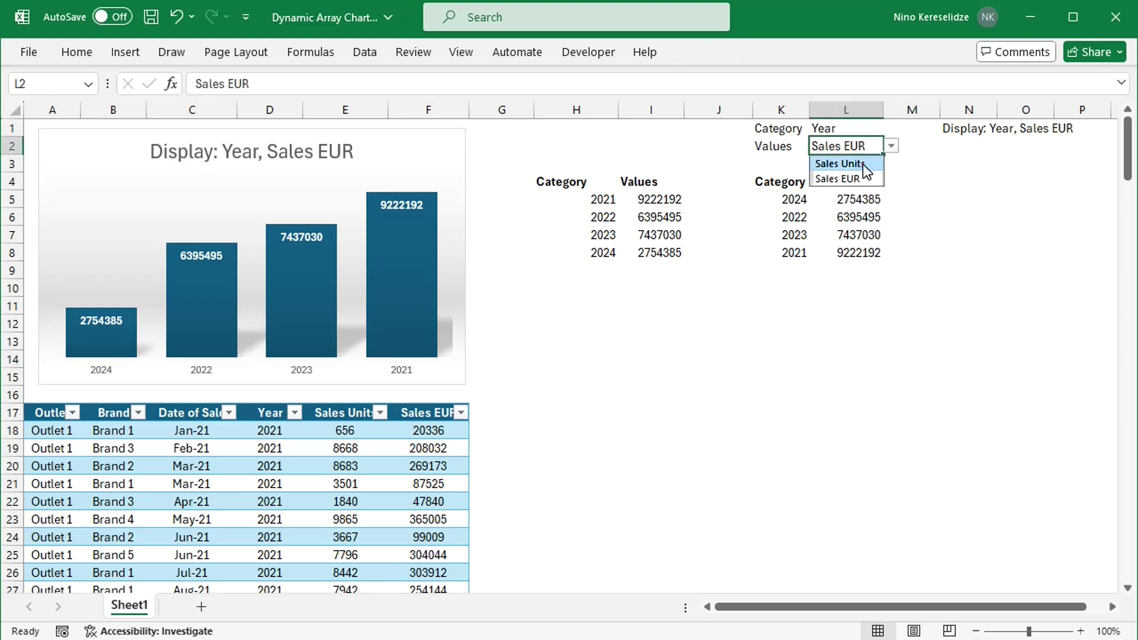
pyautogui.click(863, 164)
pyautogui.click(867, 137)
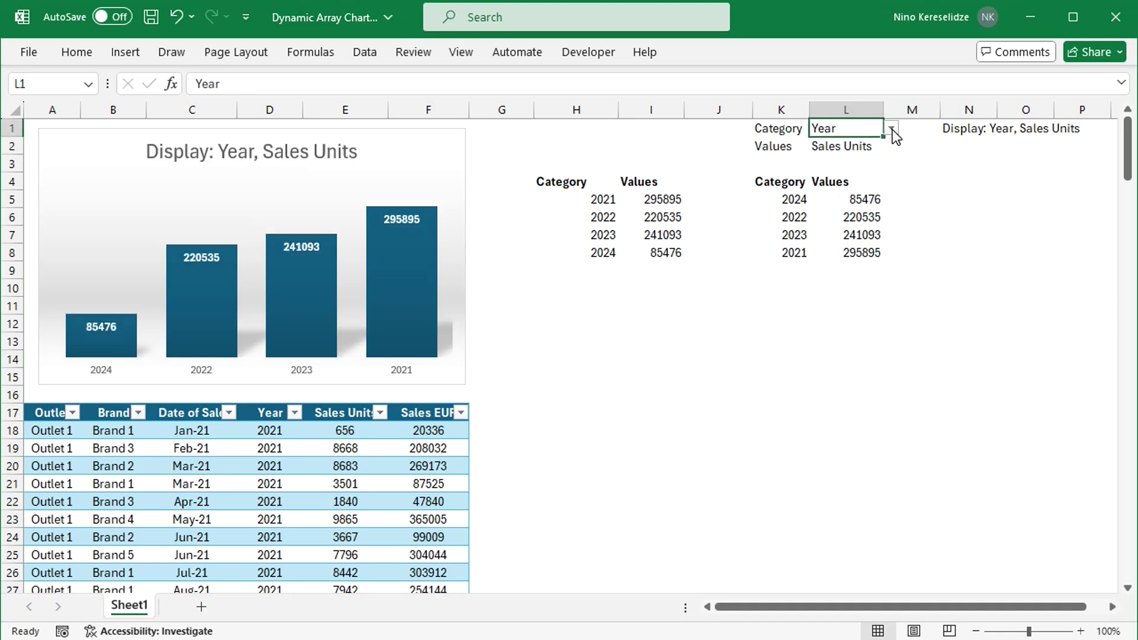
pyautogui.click(892, 129)
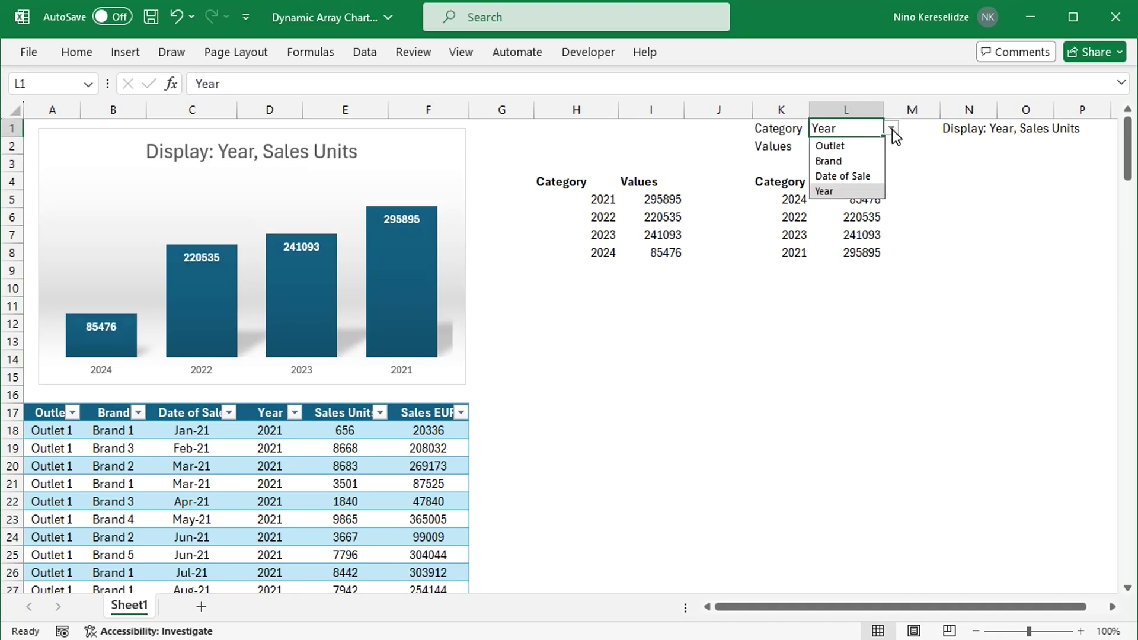
pyautogui.click(867, 160)
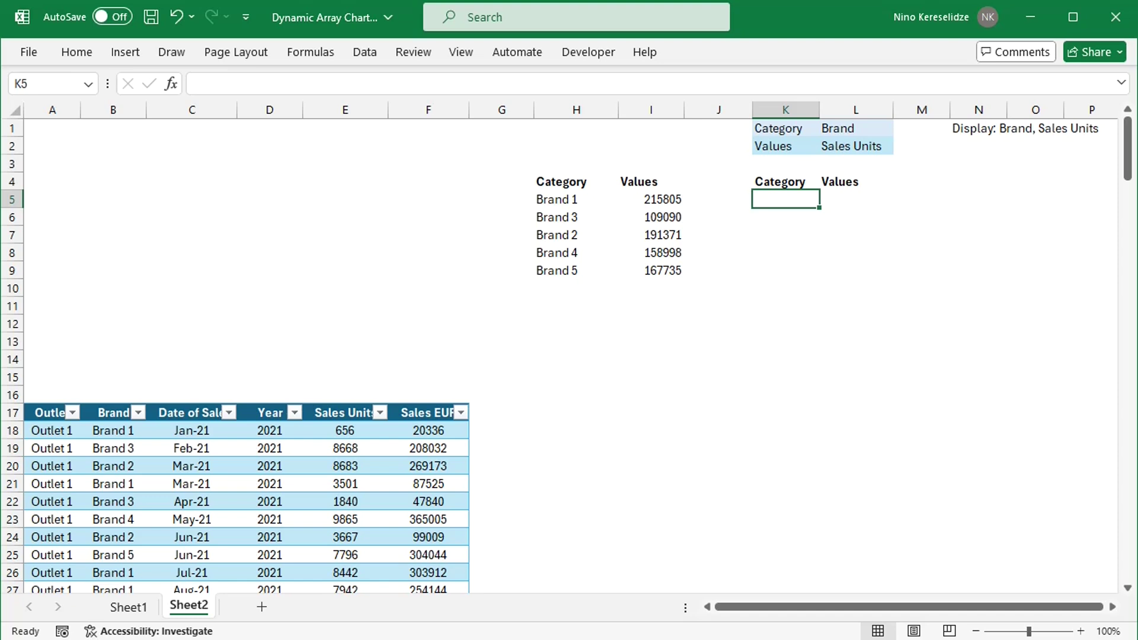
# Enter =SORT(OFFSET(H5,0,0,COUNTA(H5#),2),2) in K5 to spill brands sorted ascending by value.
pyautogui.write('=offse')
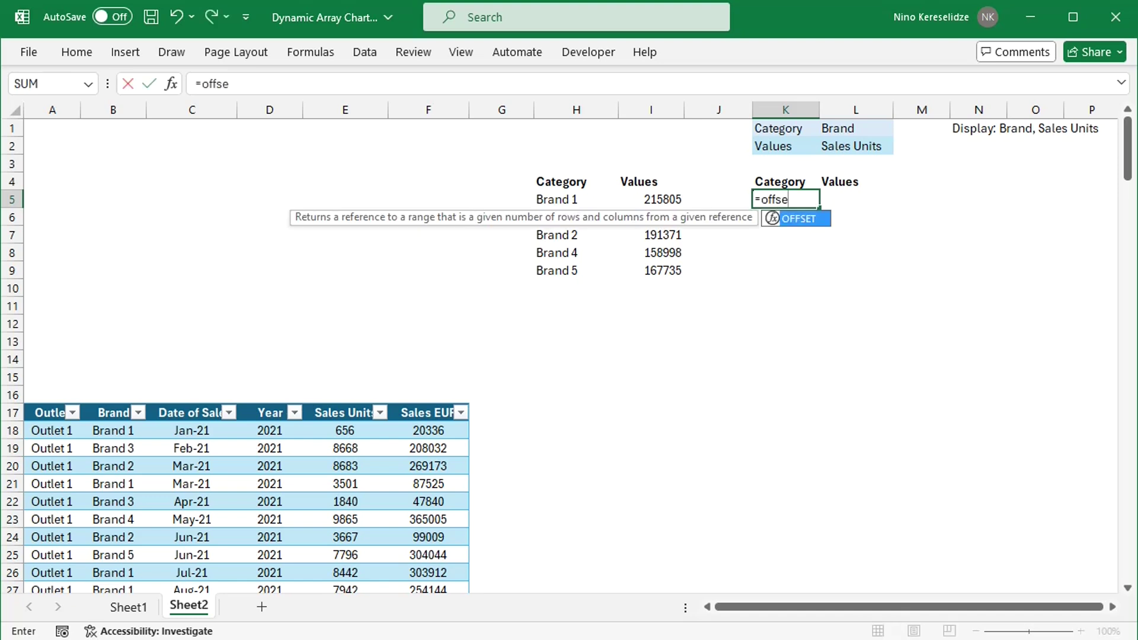
pyautogui.write('t(')
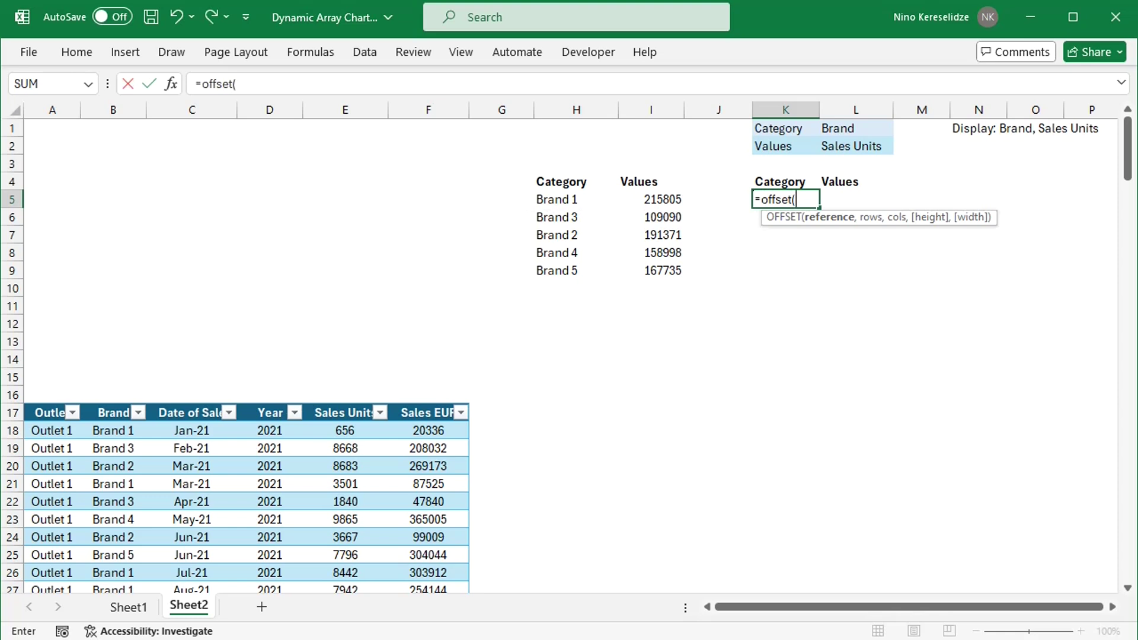
pyautogui.click(571, 206)
pyautogui.write(',')
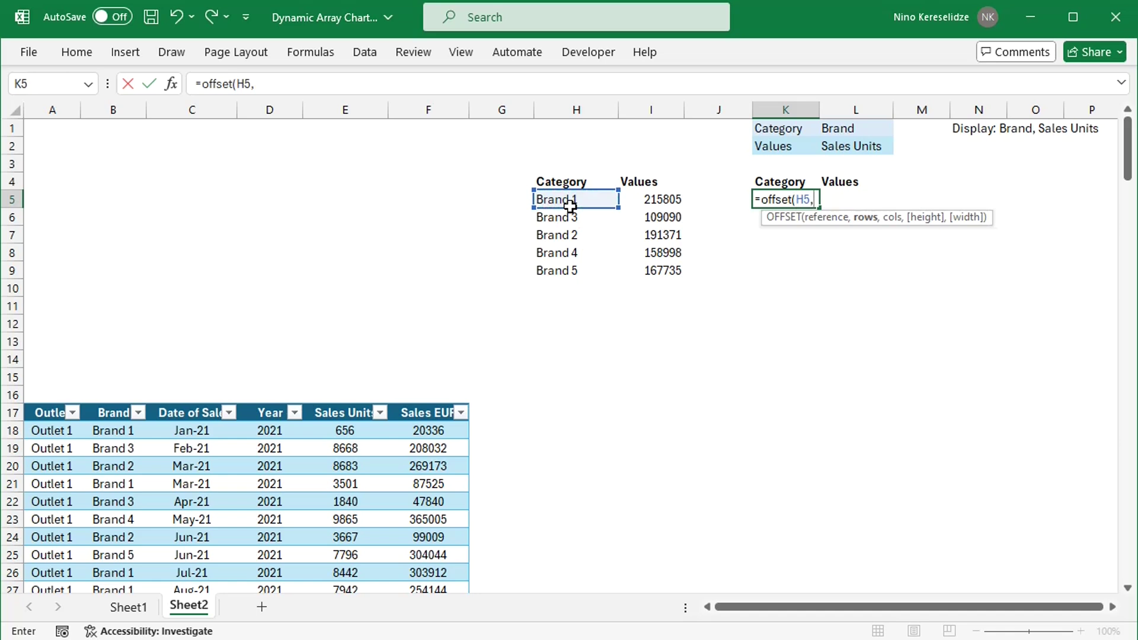
pyautogui.write('0,0,')
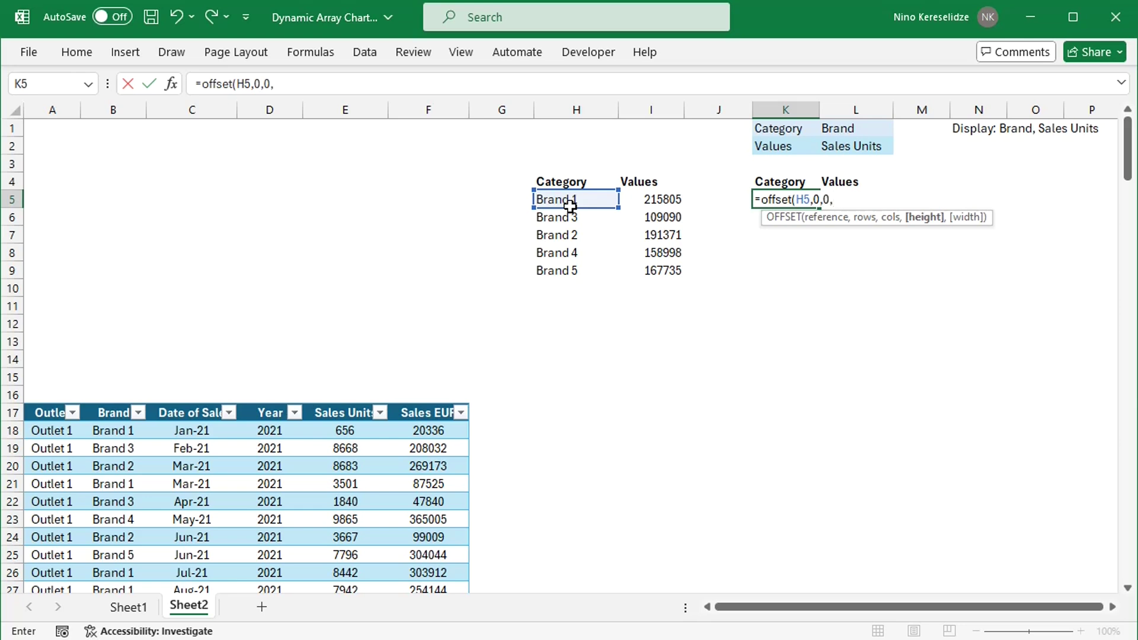
pyautogui.write('coun')
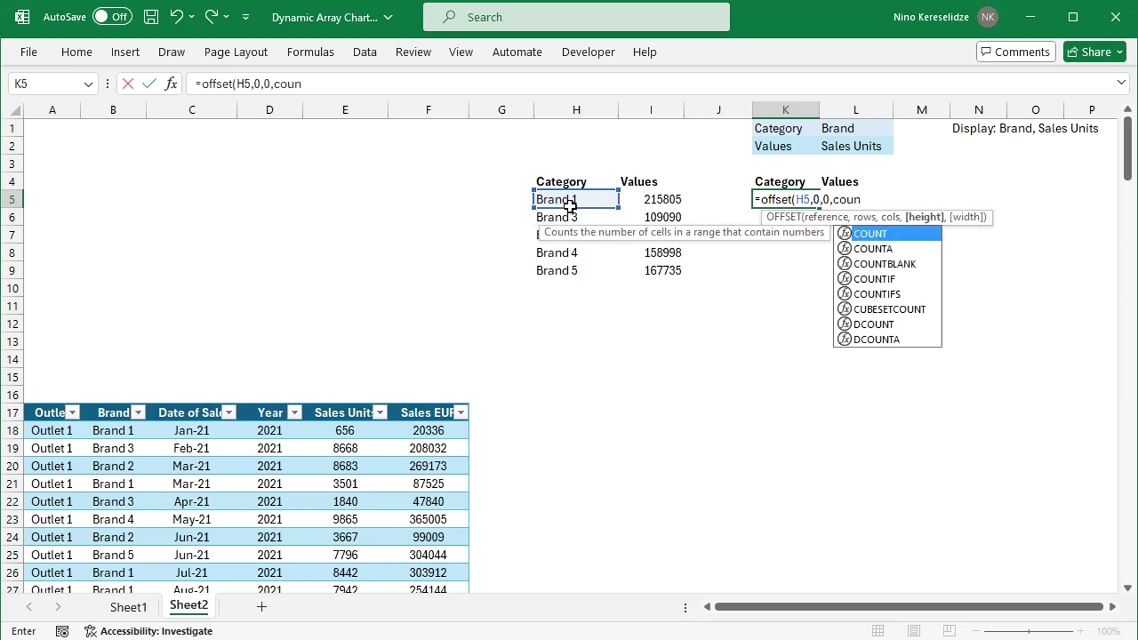
pyautogui.write('ta(')
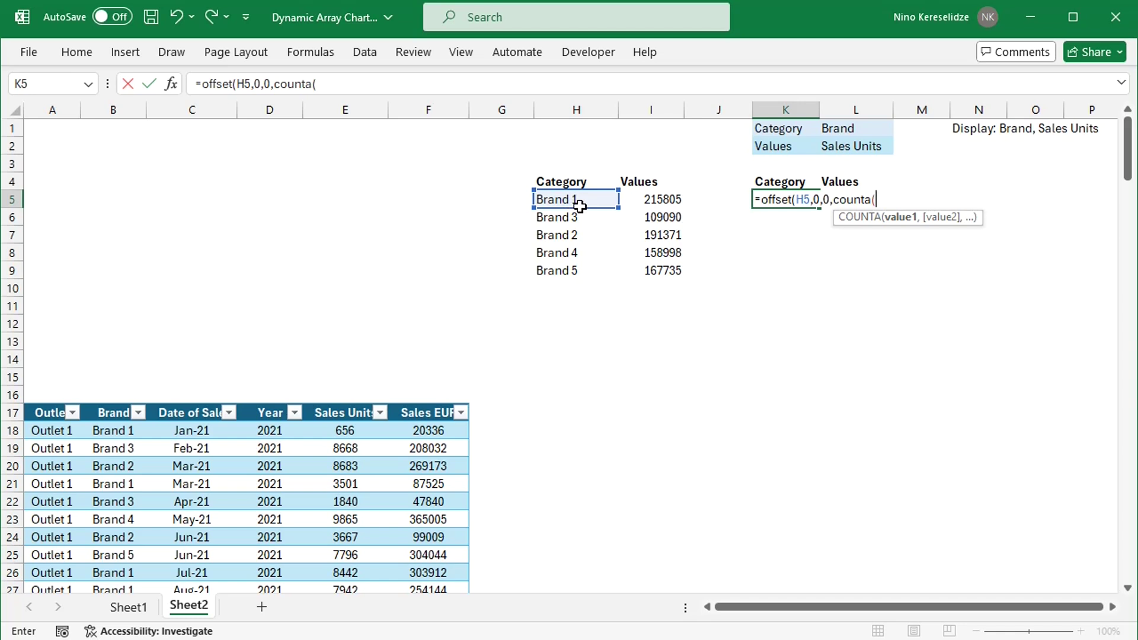
pyautogui.moveTo(579, 206); pyautogui.dragTo(596, 279)
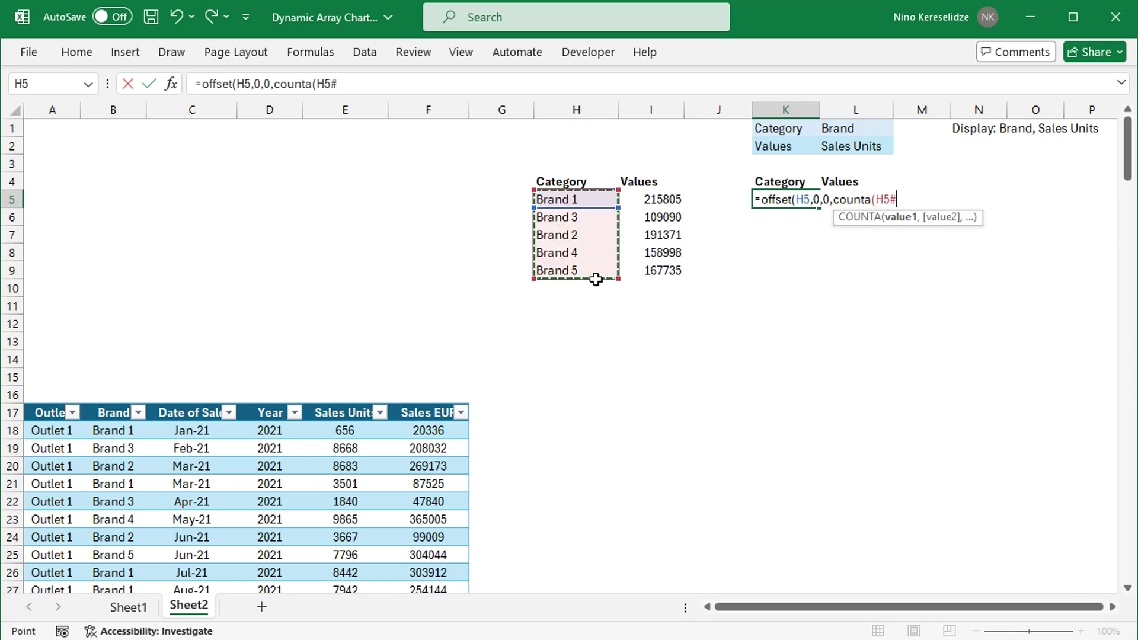
pyautogui.write('),2')
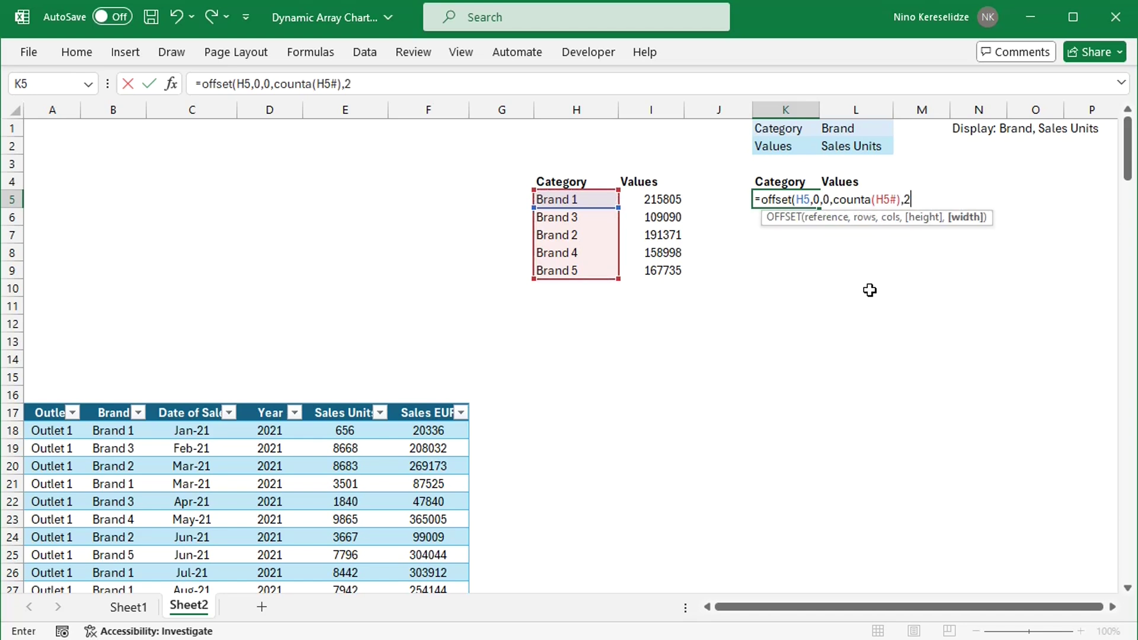
pyautogui.write(')')
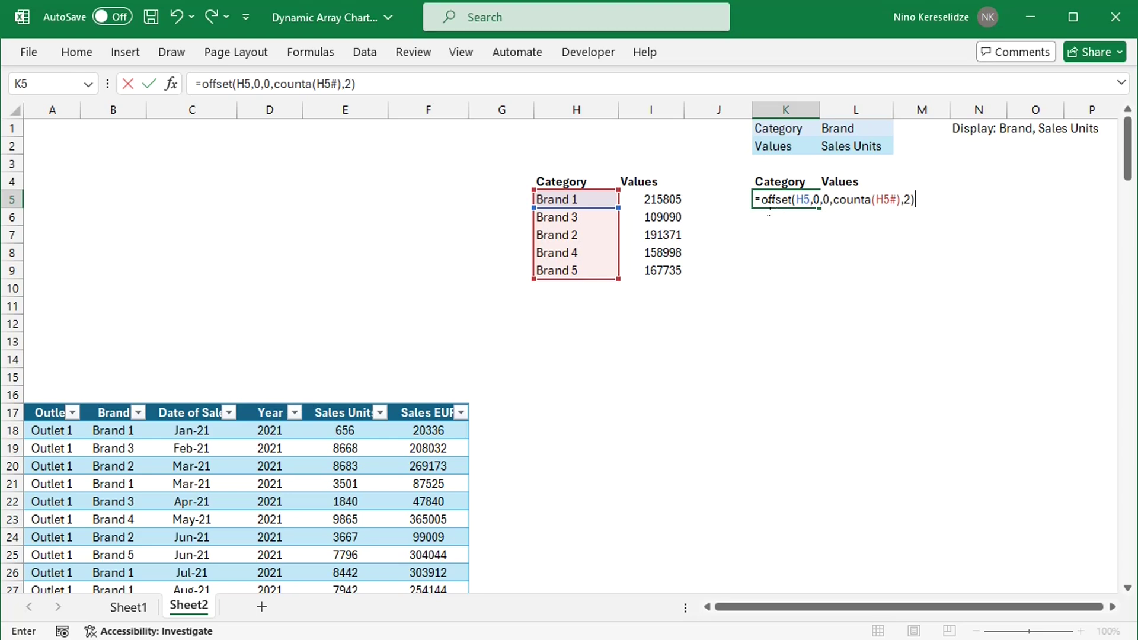
pyautogui.click(770, 209)
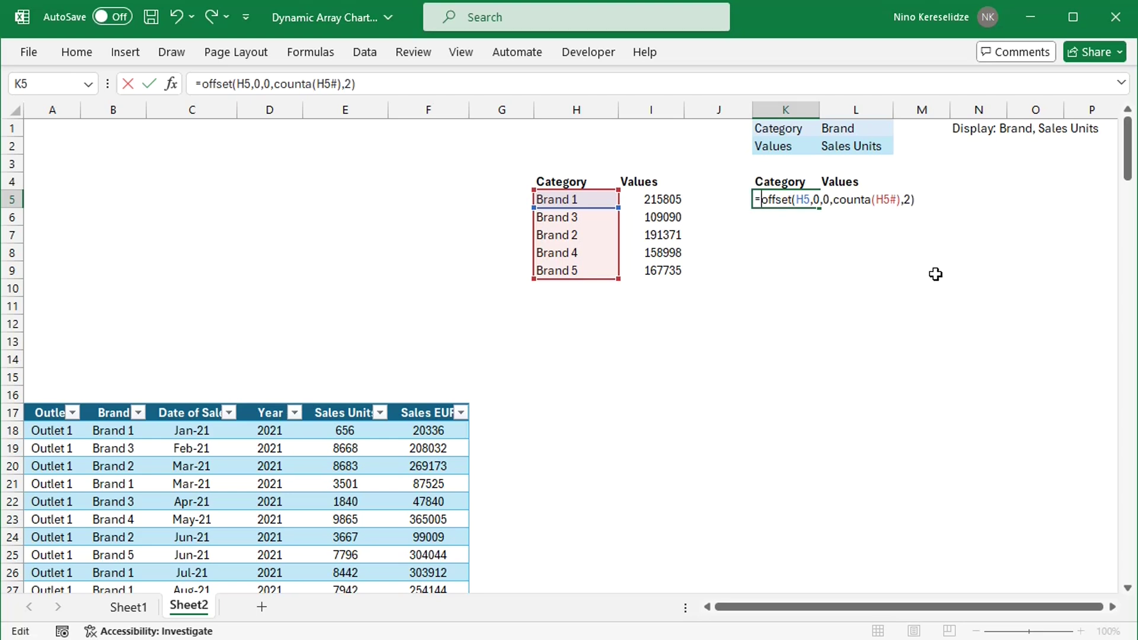
pyautogui.write('sort')
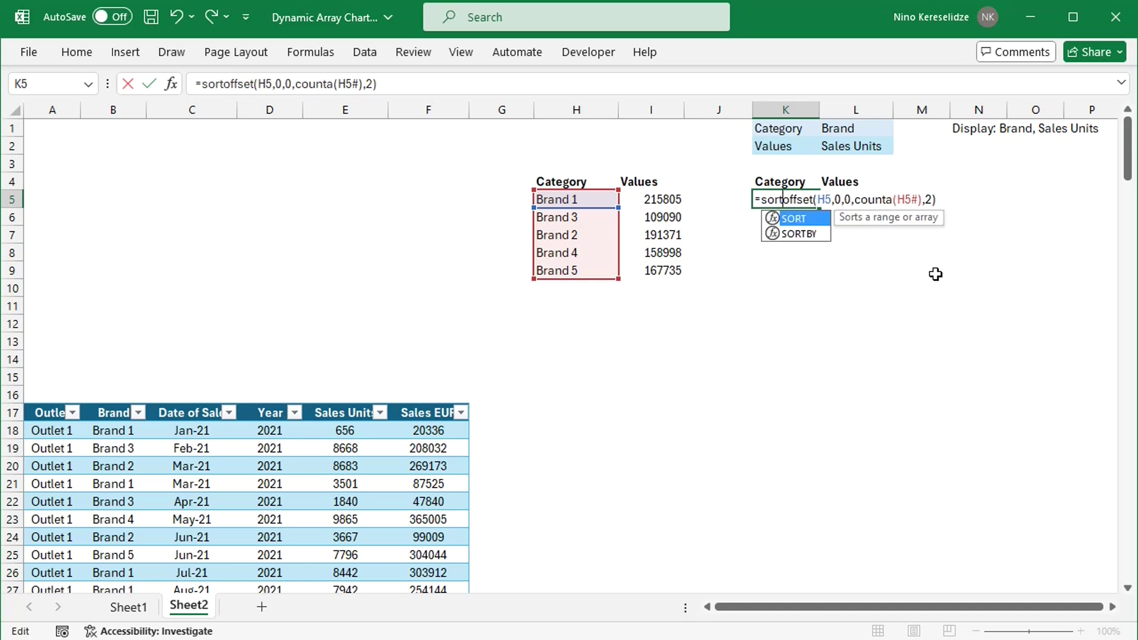
pyautogui.write('(')
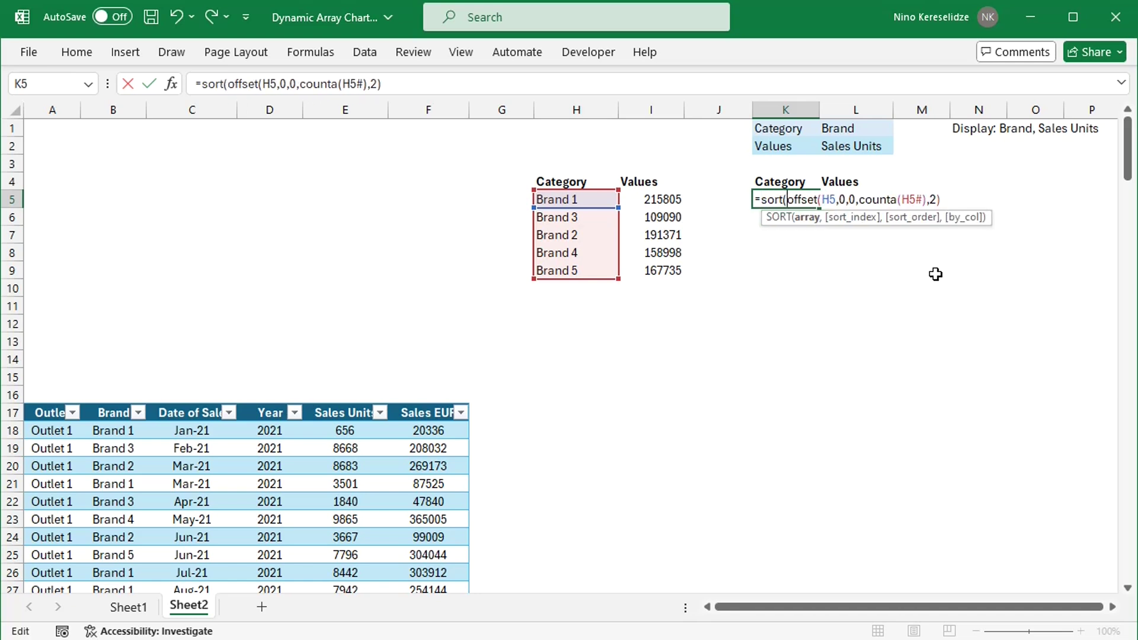
pyautogui.click(947, 204)
pyautogui.write(',2)')
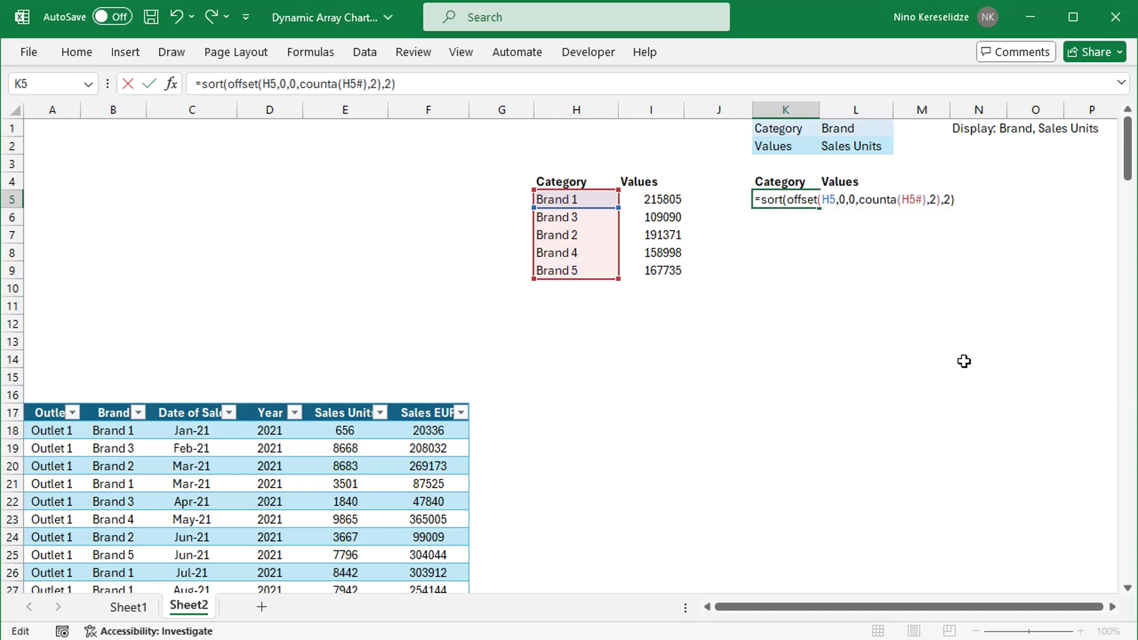
pyautogui.press('Return')
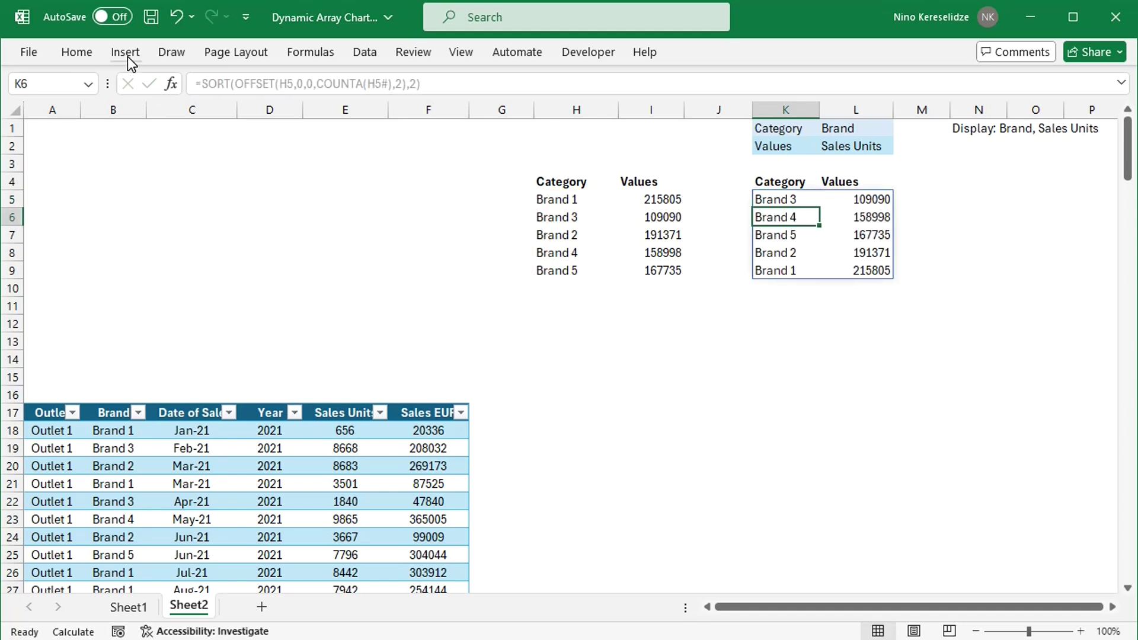
# Insert a clustered column chart of the sorted brand values and move it above the data table.
pyautogui.click(127, 56)
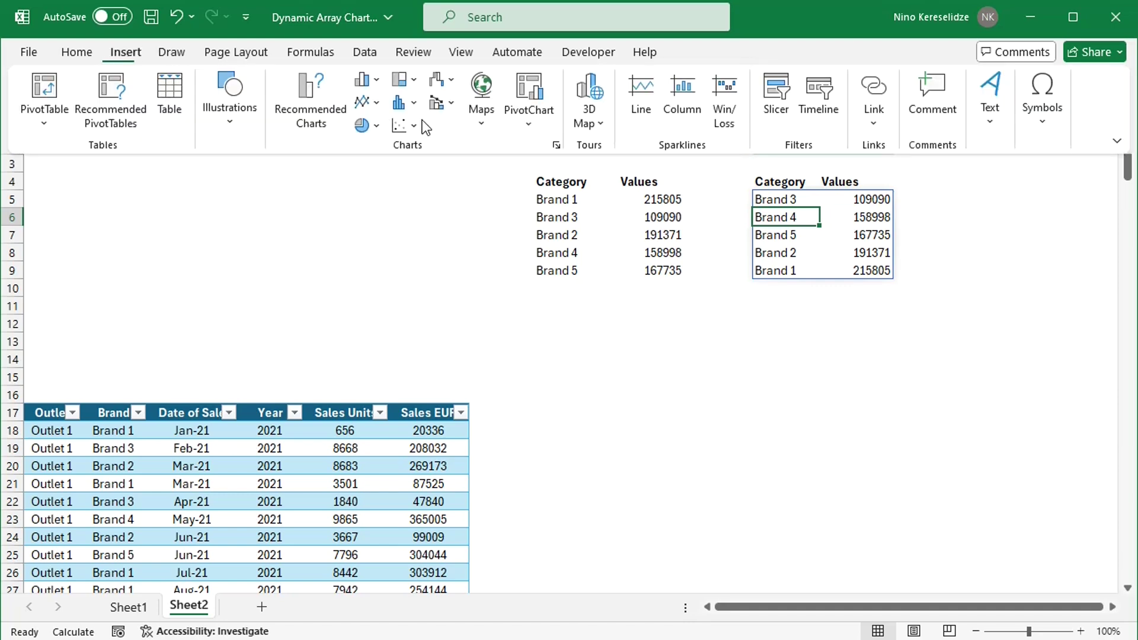
pyautogui.click(558, 147)
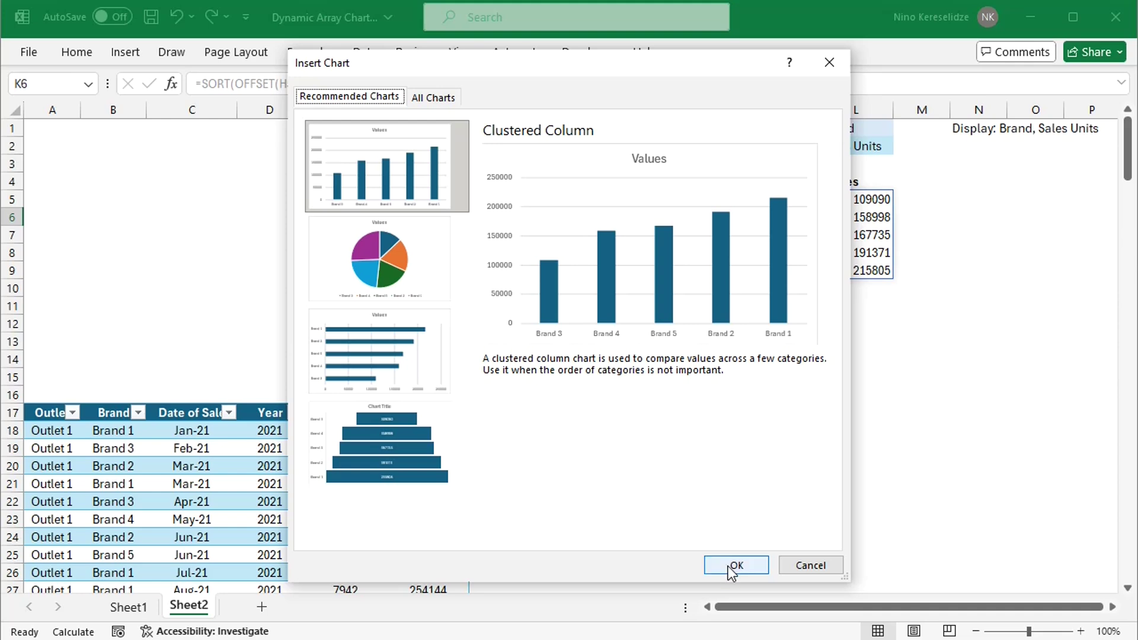
pyautogui.click(731, 567)
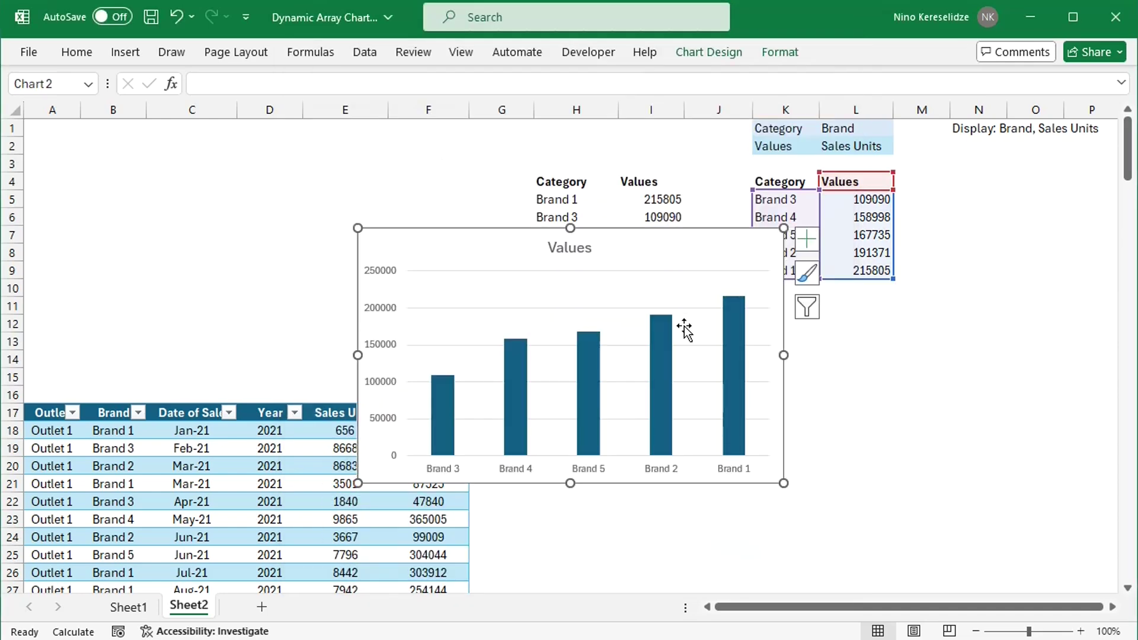
pyautogui.moveTo(678, 264); pyautogui.dragTo(363, 165)
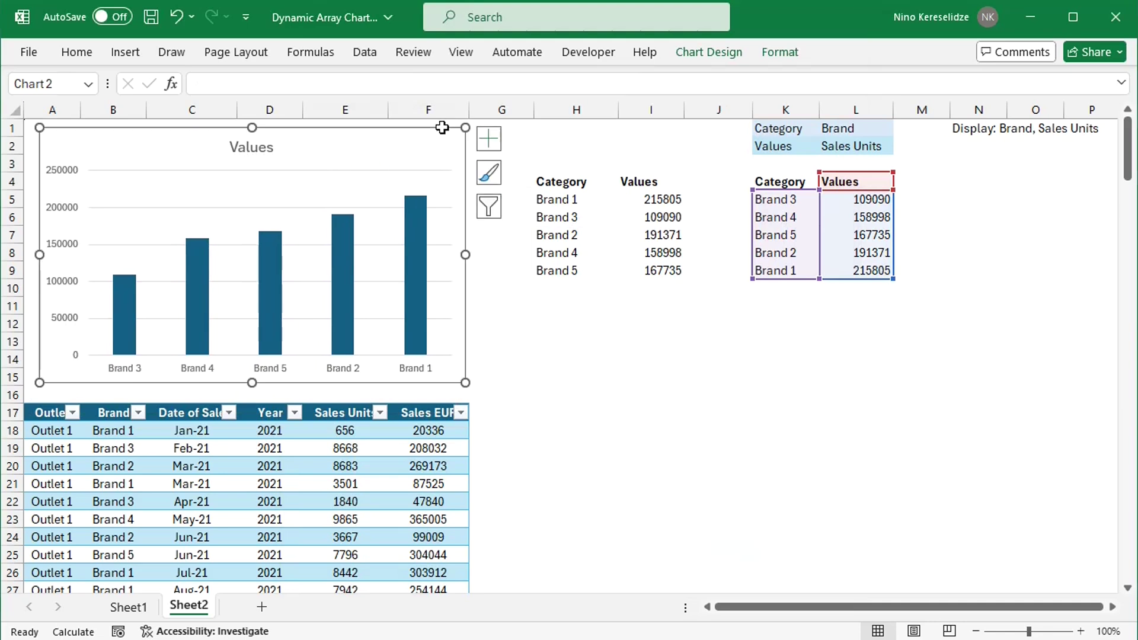
# Apply Chart Style 4 with data labels and a monochromatic bright blue color palette.
pyautogui.click(722, 52)
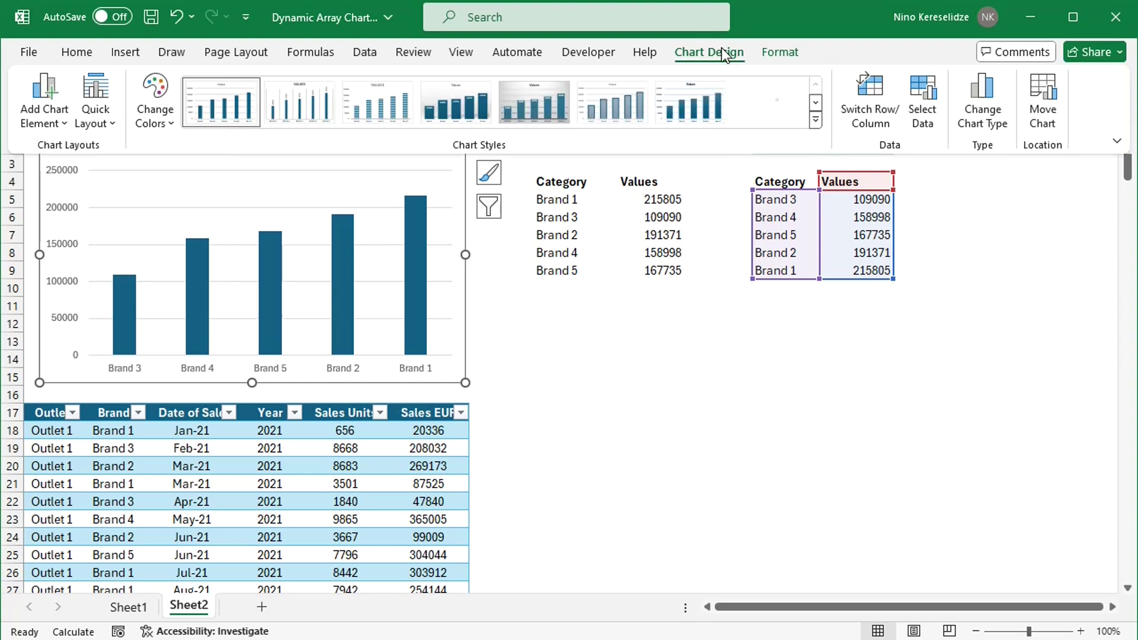
pyautogui.click(467, 102)
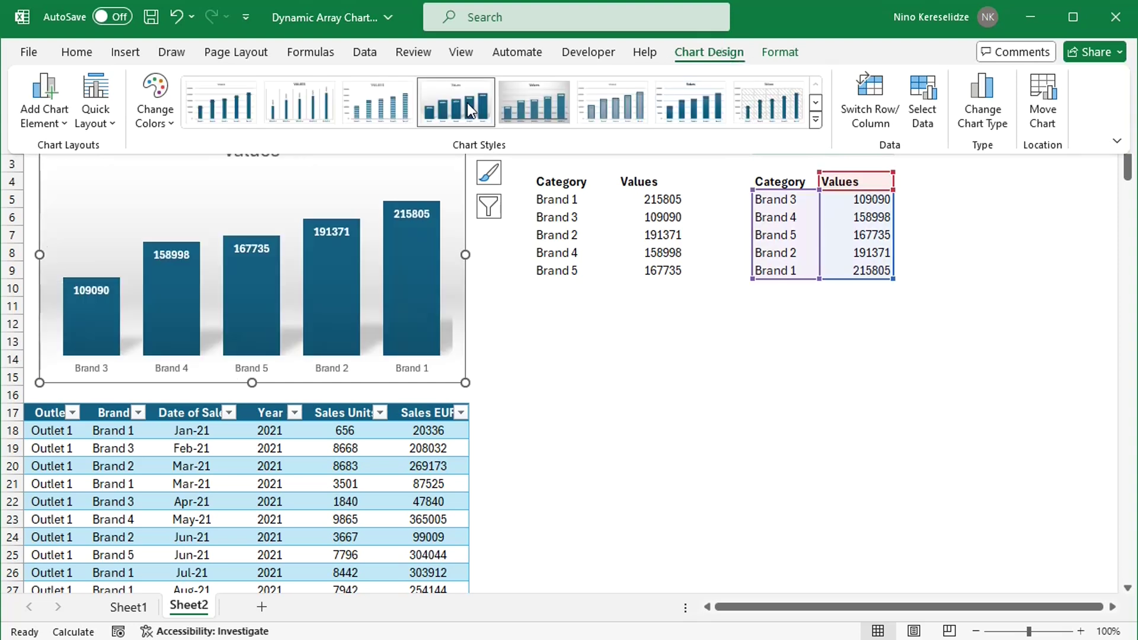
pyautogui.click(161, 122)
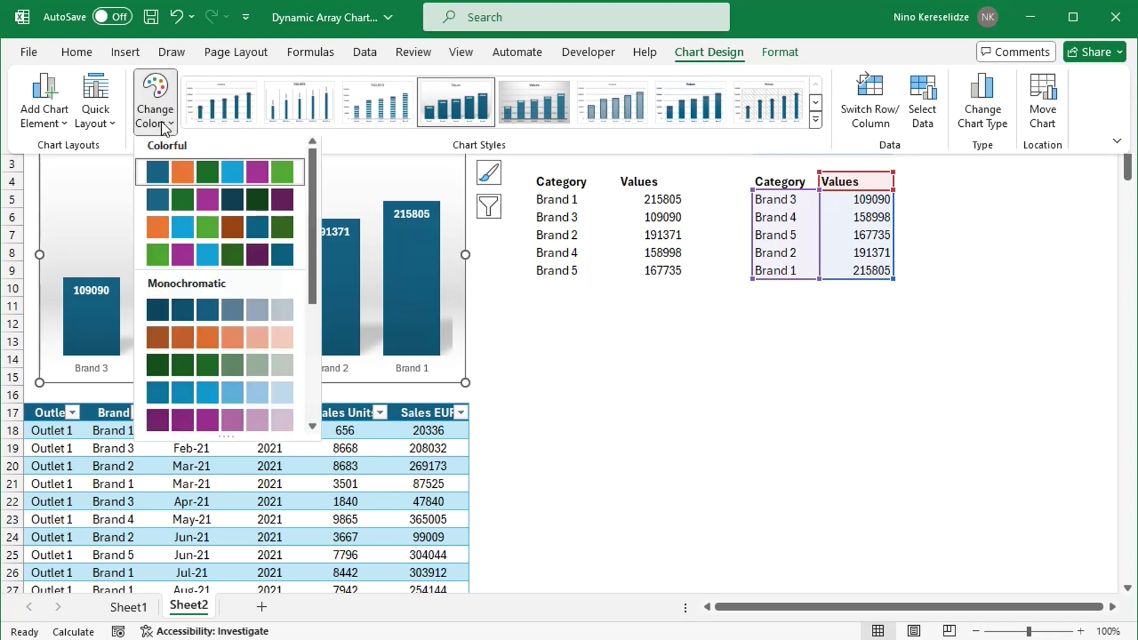
pyautogui.click(159, 396)
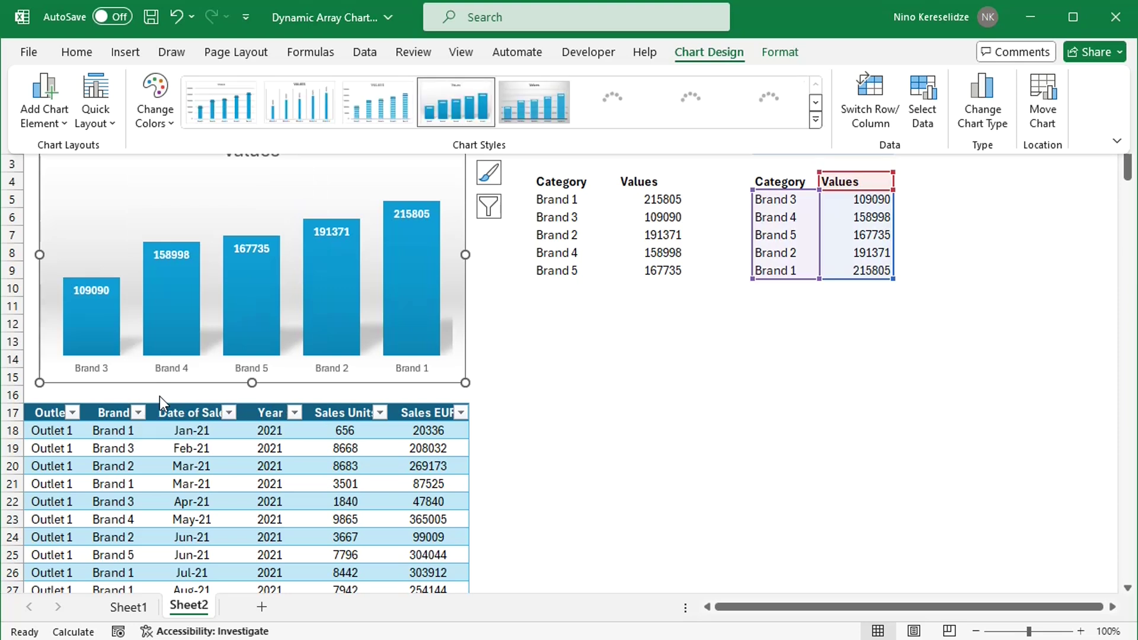
pyautogui.press('Escape')
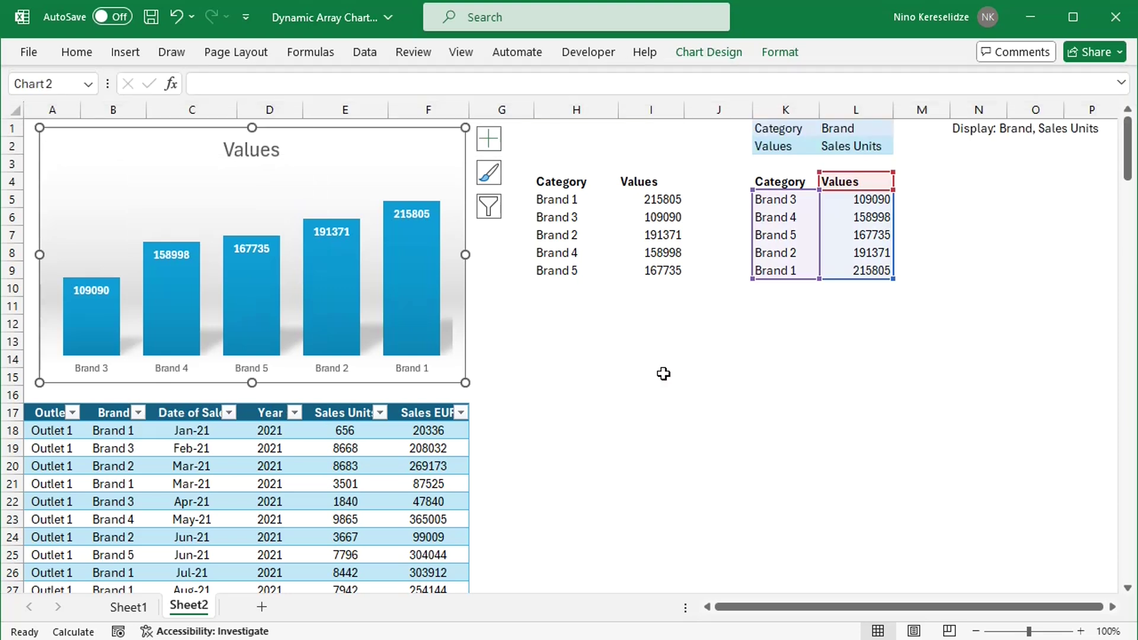
# Link the chart title to cell N1 with the formula =N1.
pyautogui.click(246, 151)
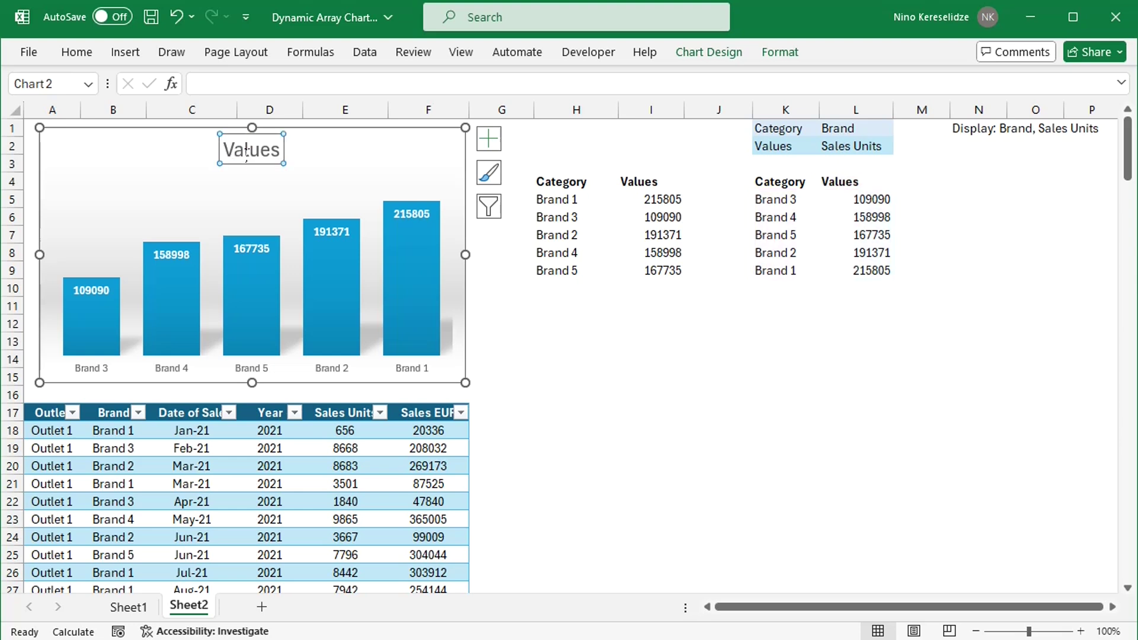
pyautogui.click(261, 86)
pyautogui.write('=')
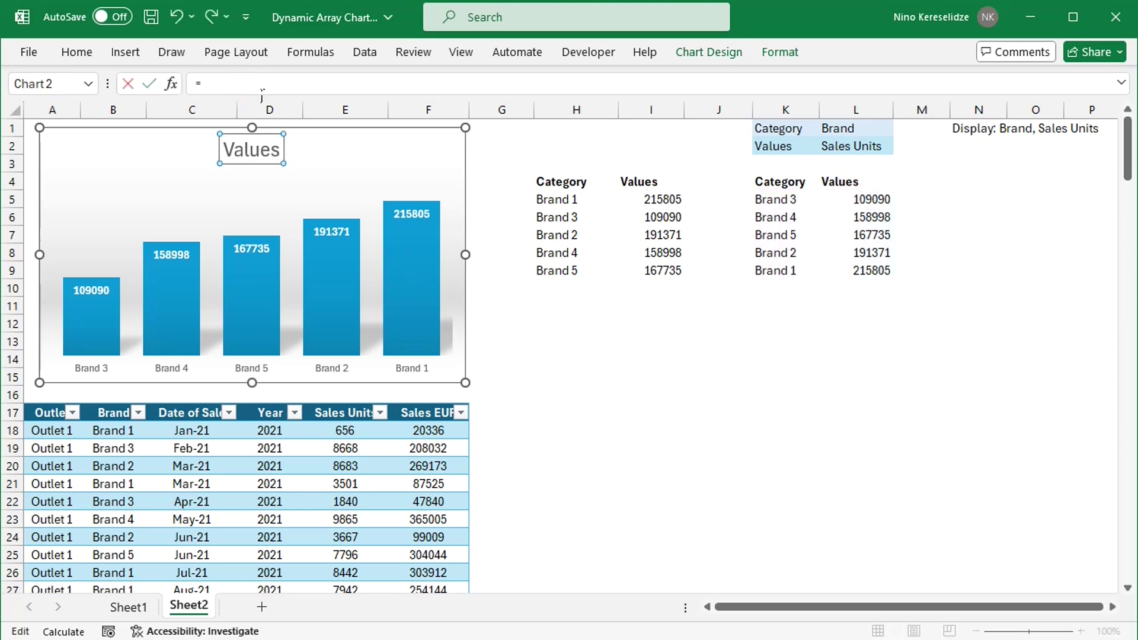
pyautogui.click(988, 134)
pyautogui.press('Return')
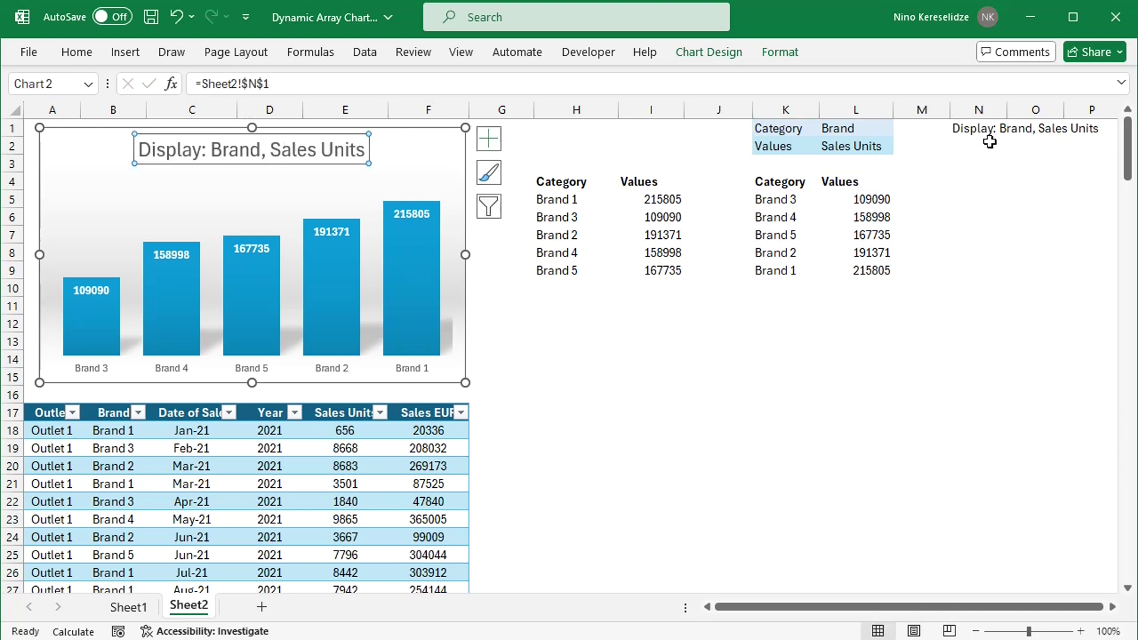
# Choose Outlet in the L1 dropdown and Sales EUR in the L2 dropdown.
pyautogui.click(818, 377)
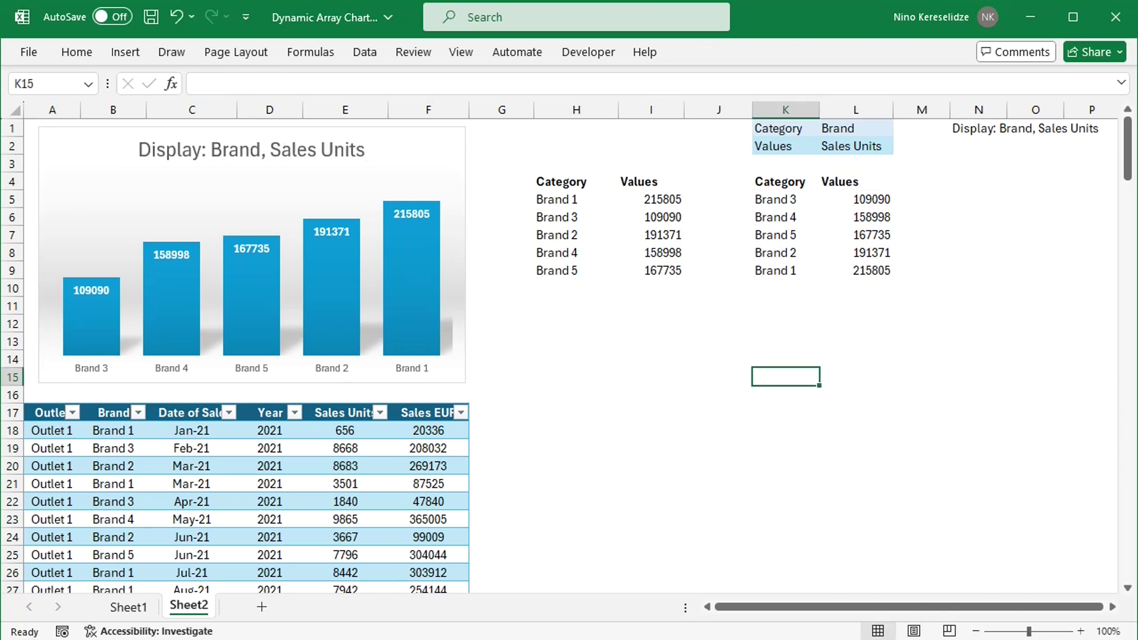
pyautogui.click(869, 132)
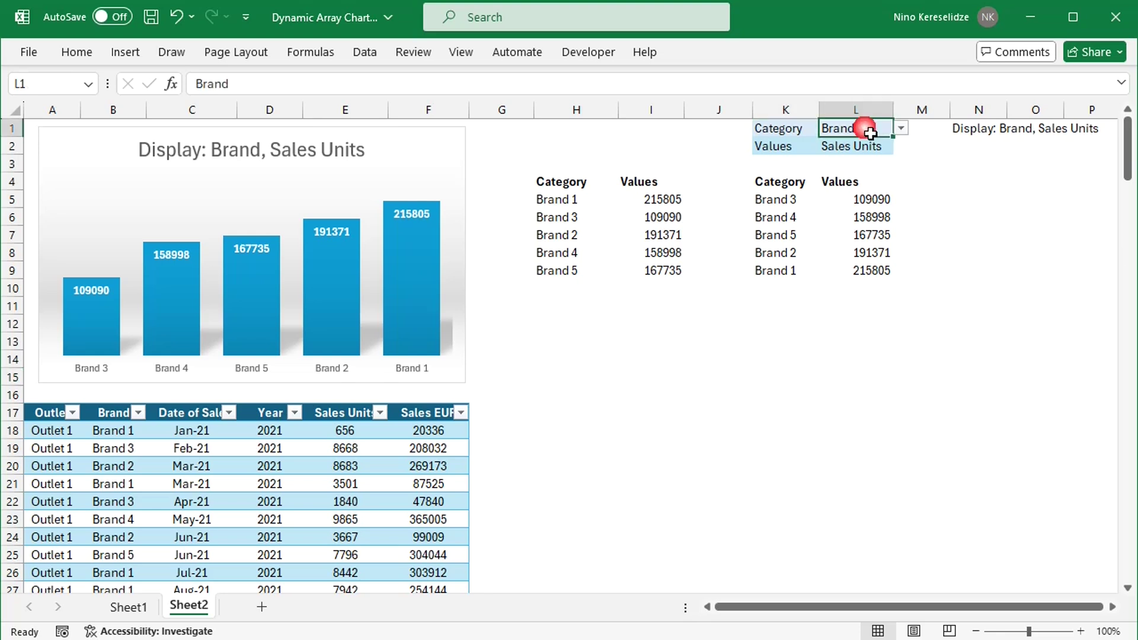
pyautogui.click(901, 128)
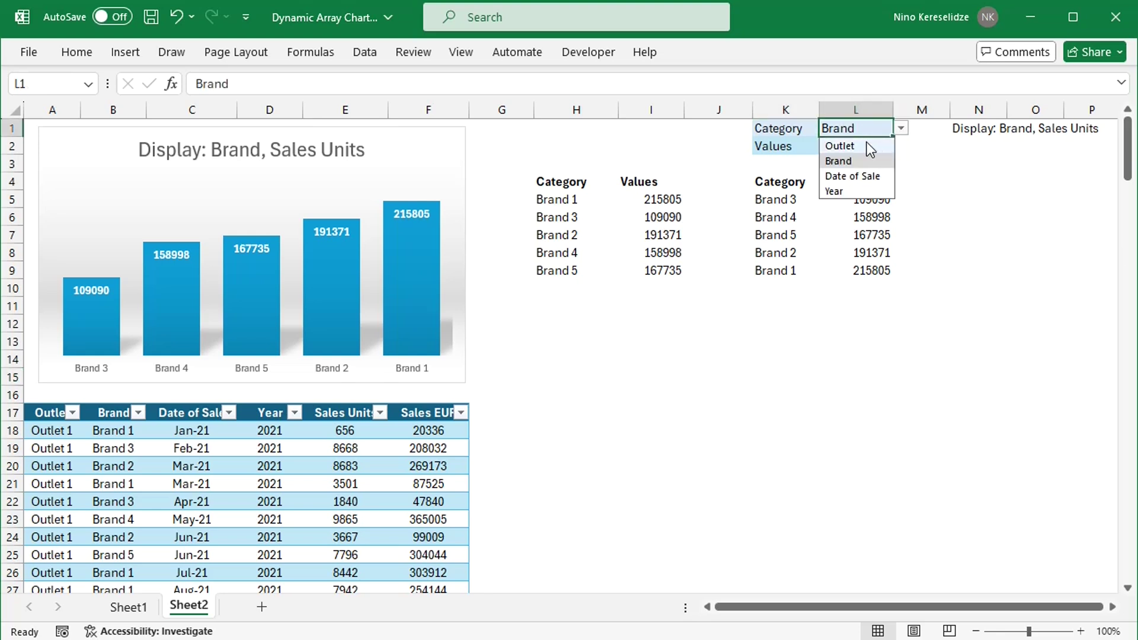
pyautogui.click(867, 146)
pyautogui.click(879, 149)
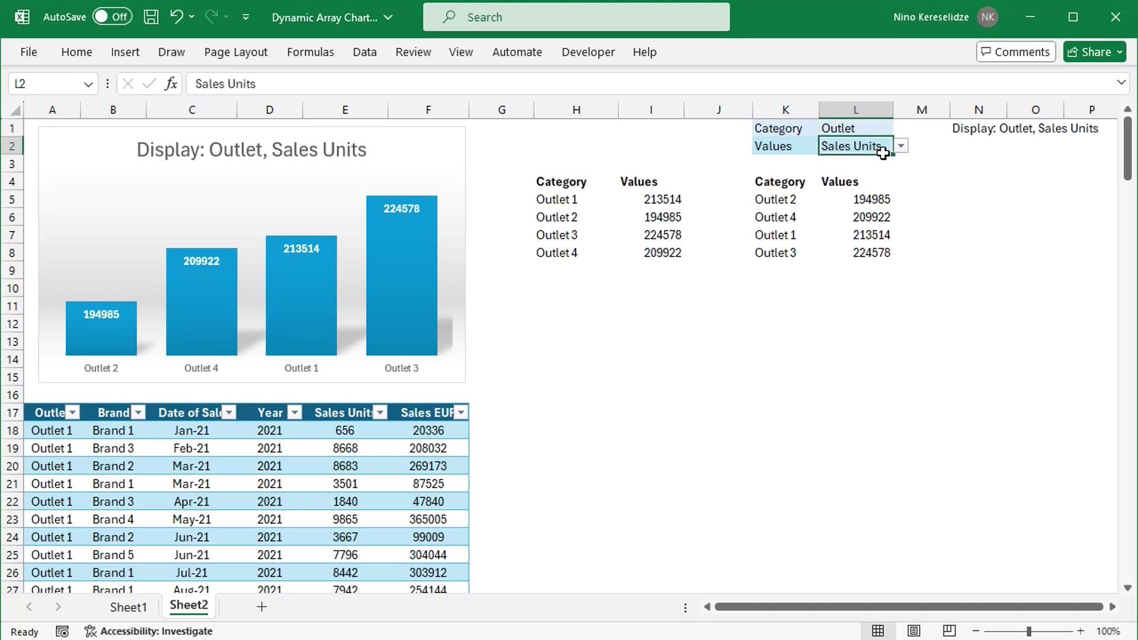
pyautogui.click(901, 146)
pyautogui.click(865, 177)
pyautogui.click(567, 205)
pyautogui.doubleClick(568, 205)
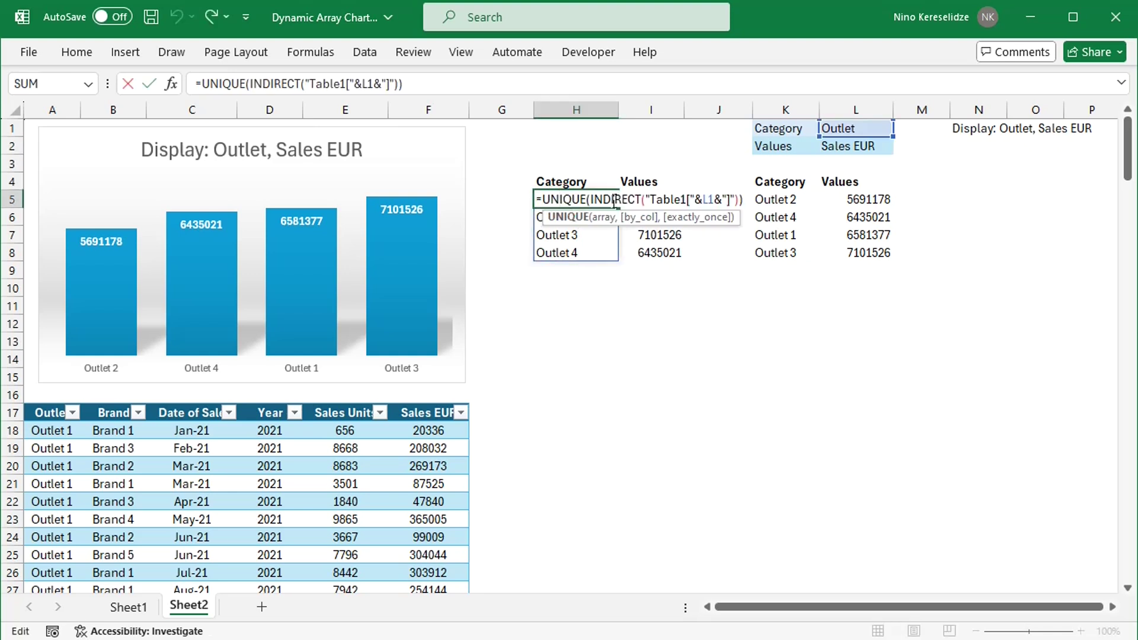
pyautogui.press('Escape')
pyautogui.doubleClick(665, 203)
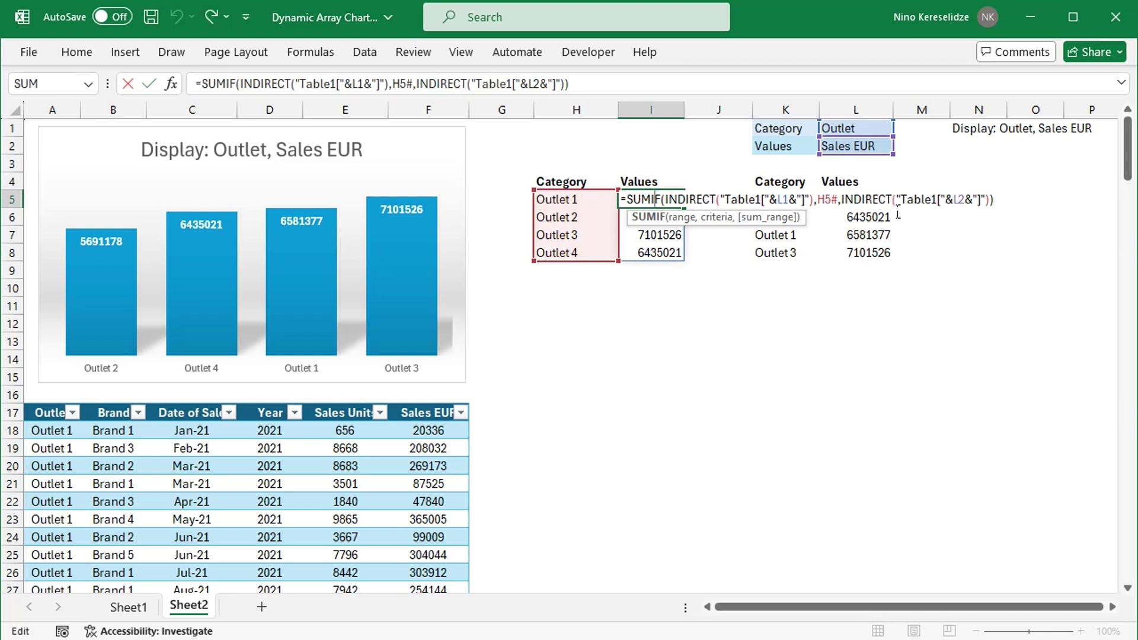
pyautogui.press('Escape')
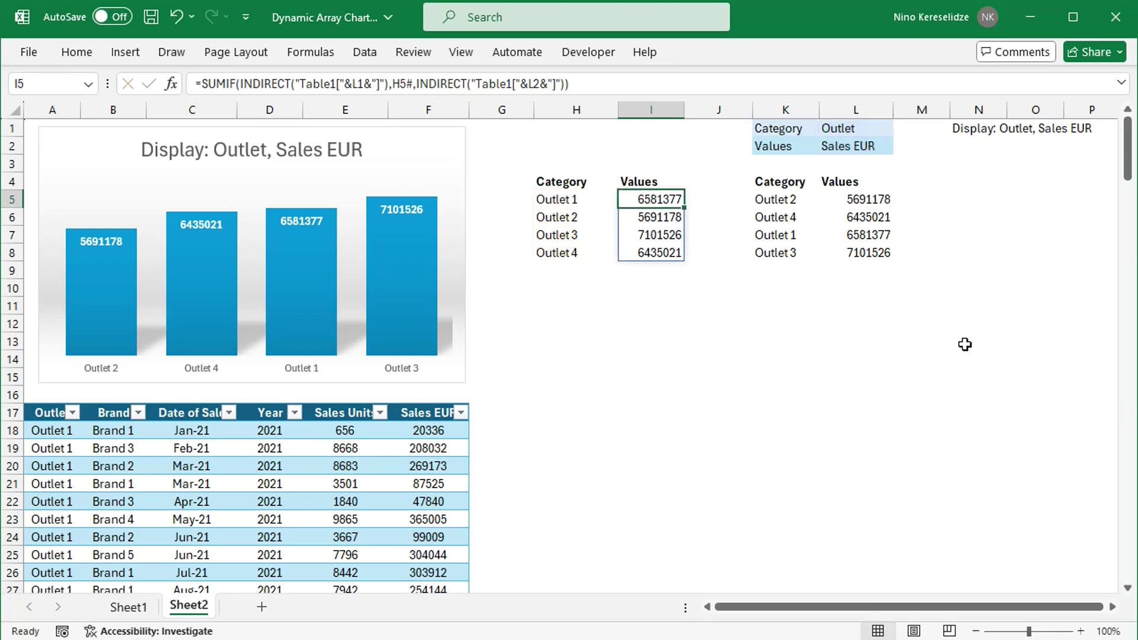